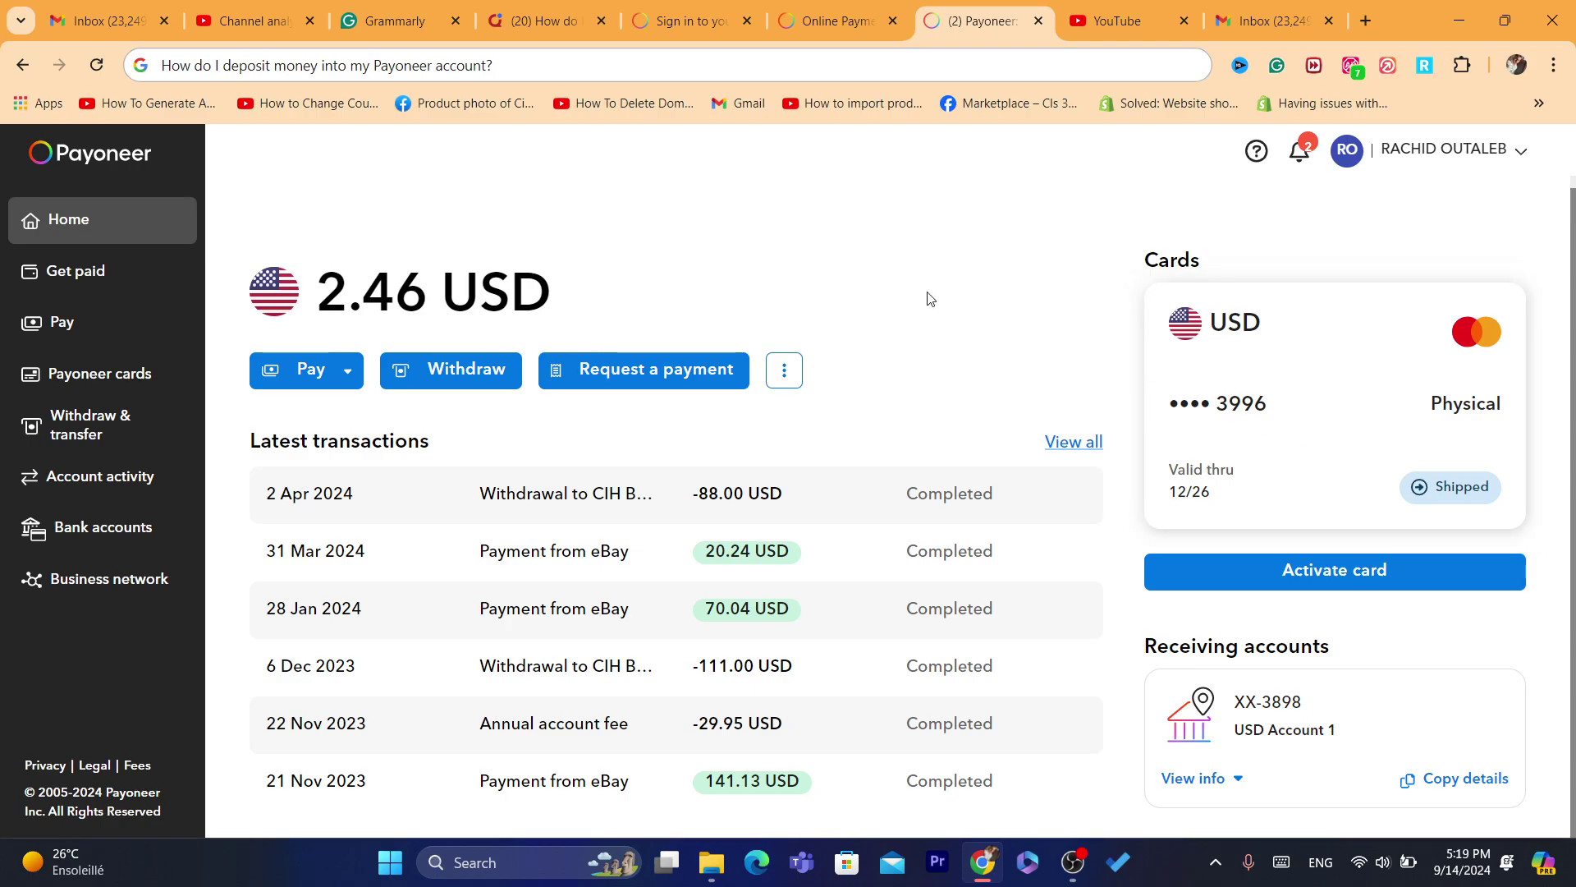
- Examine the balance amount and its currency on the USD balance page
triple_click(632, 285)
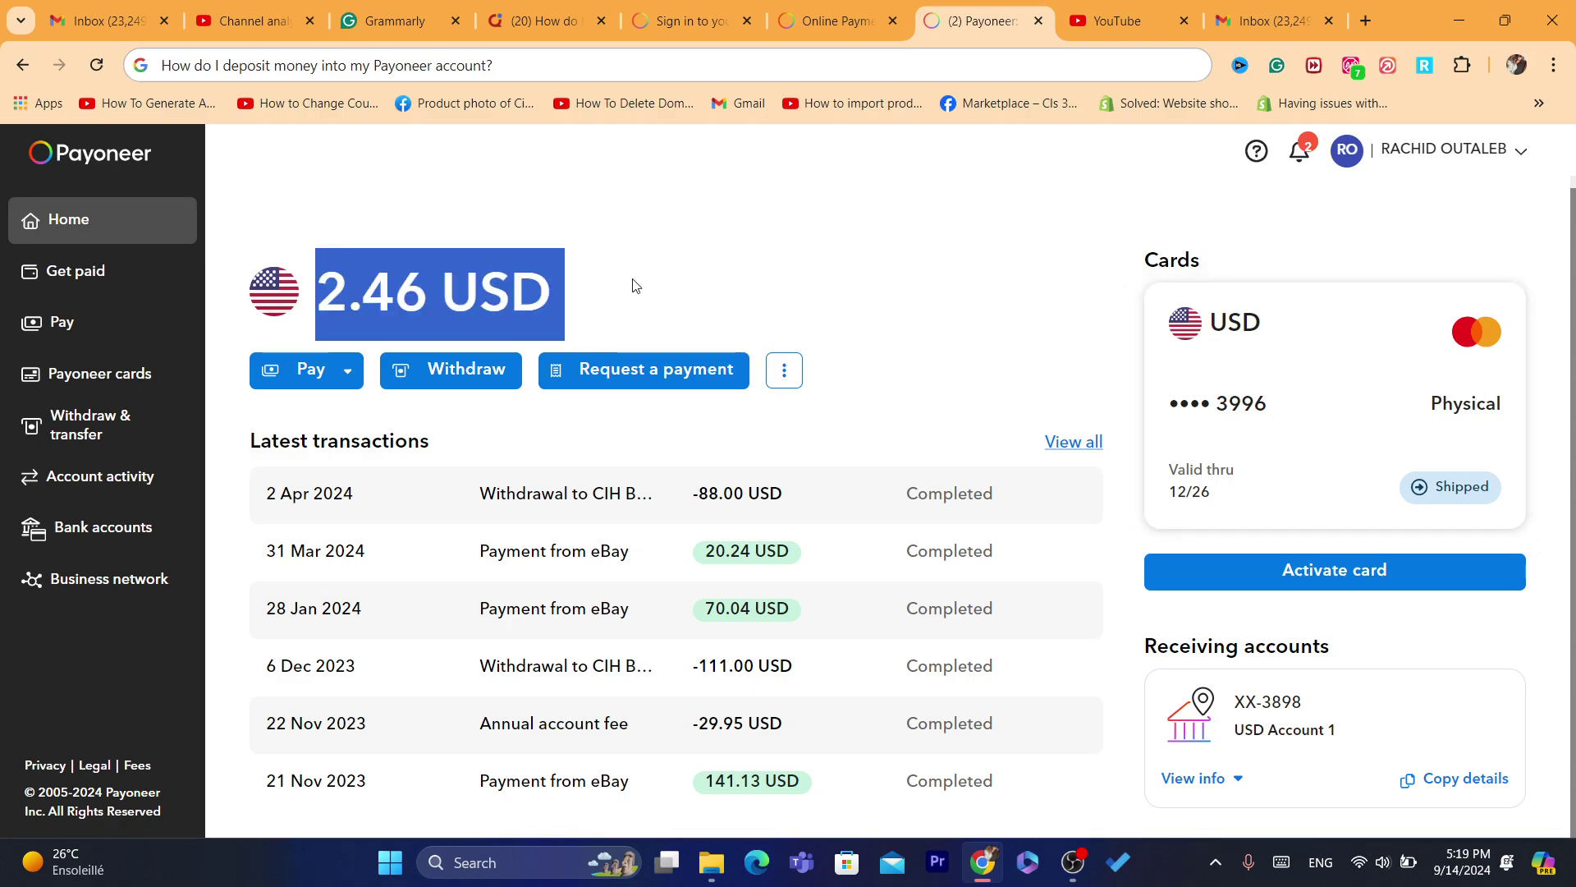
left_click(612, 293)
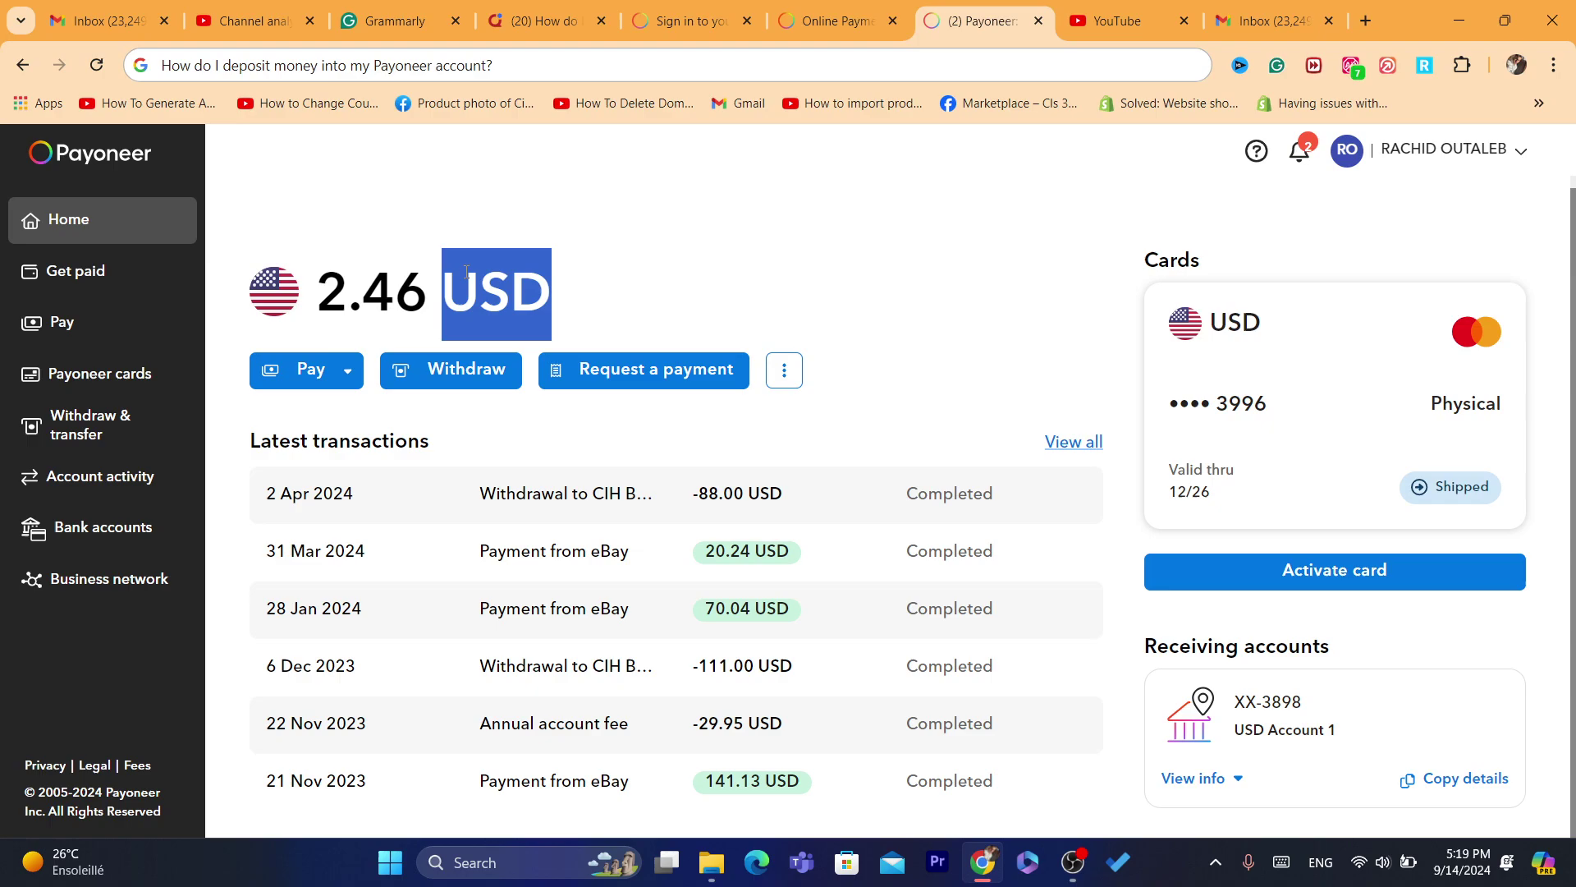
triple_click(496, 291)
left_click(383, 206)
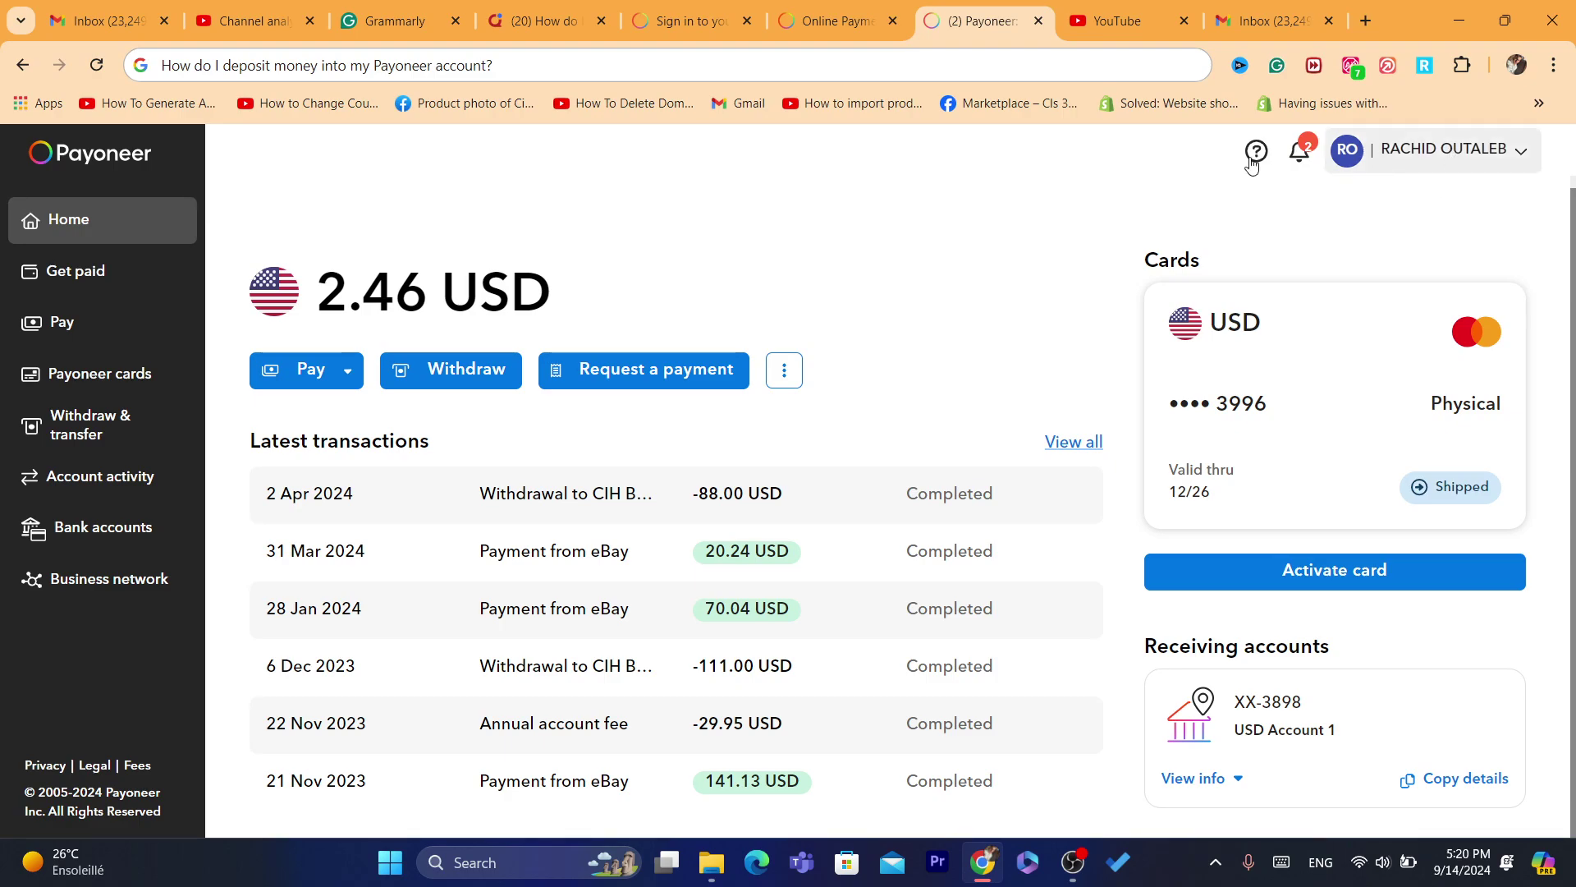
- Return to the home page and examine the total funds in all balances
left_click(118, 220)
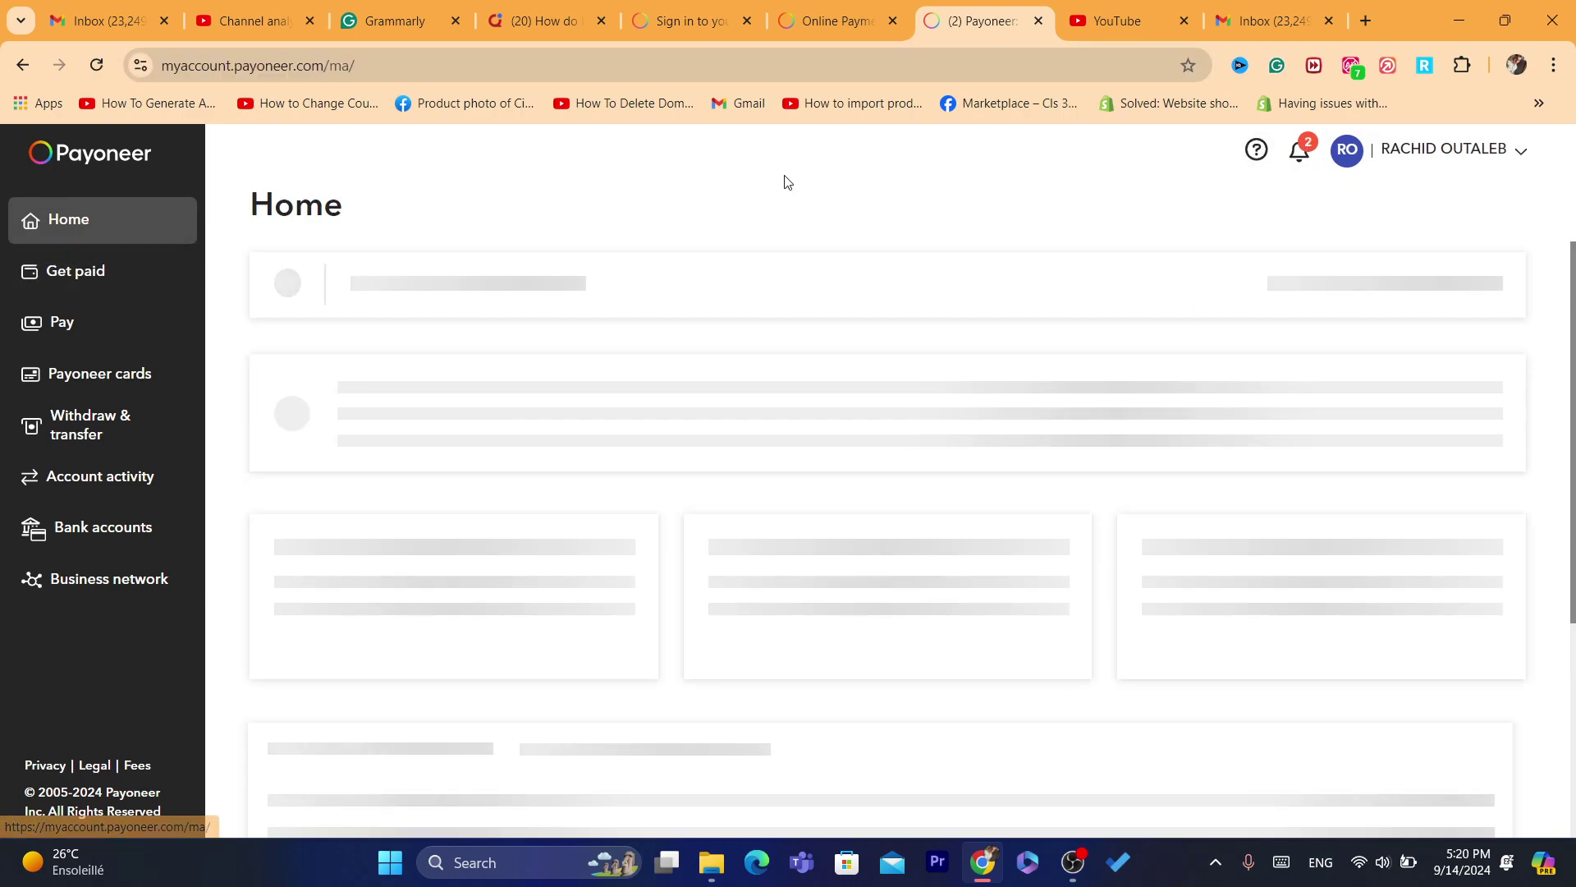
left_click(772, 72)
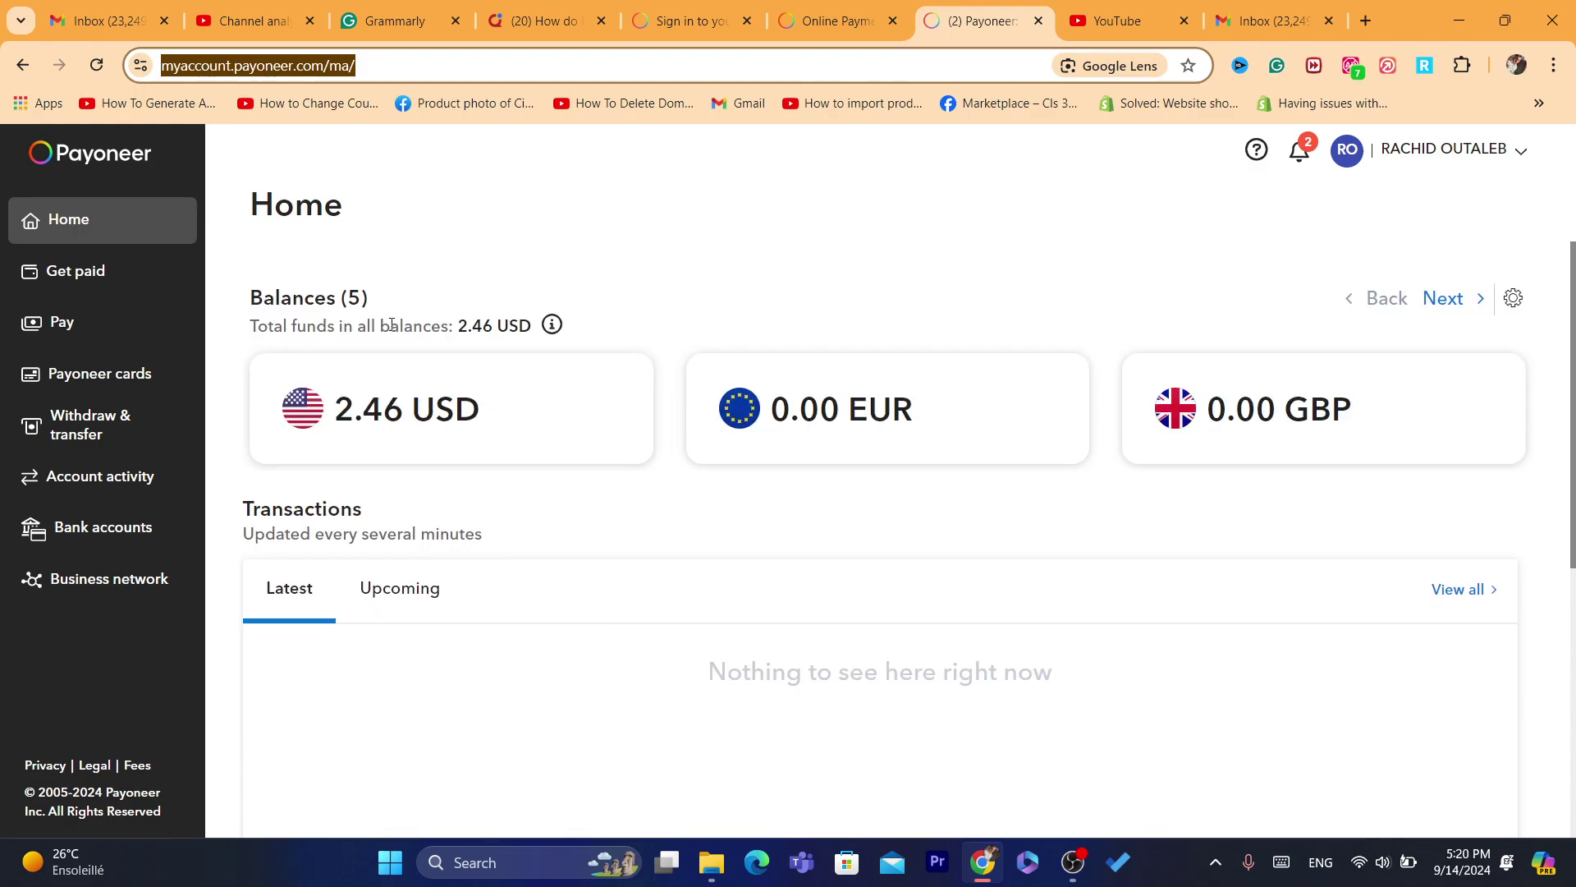
triple_click(527, 315)
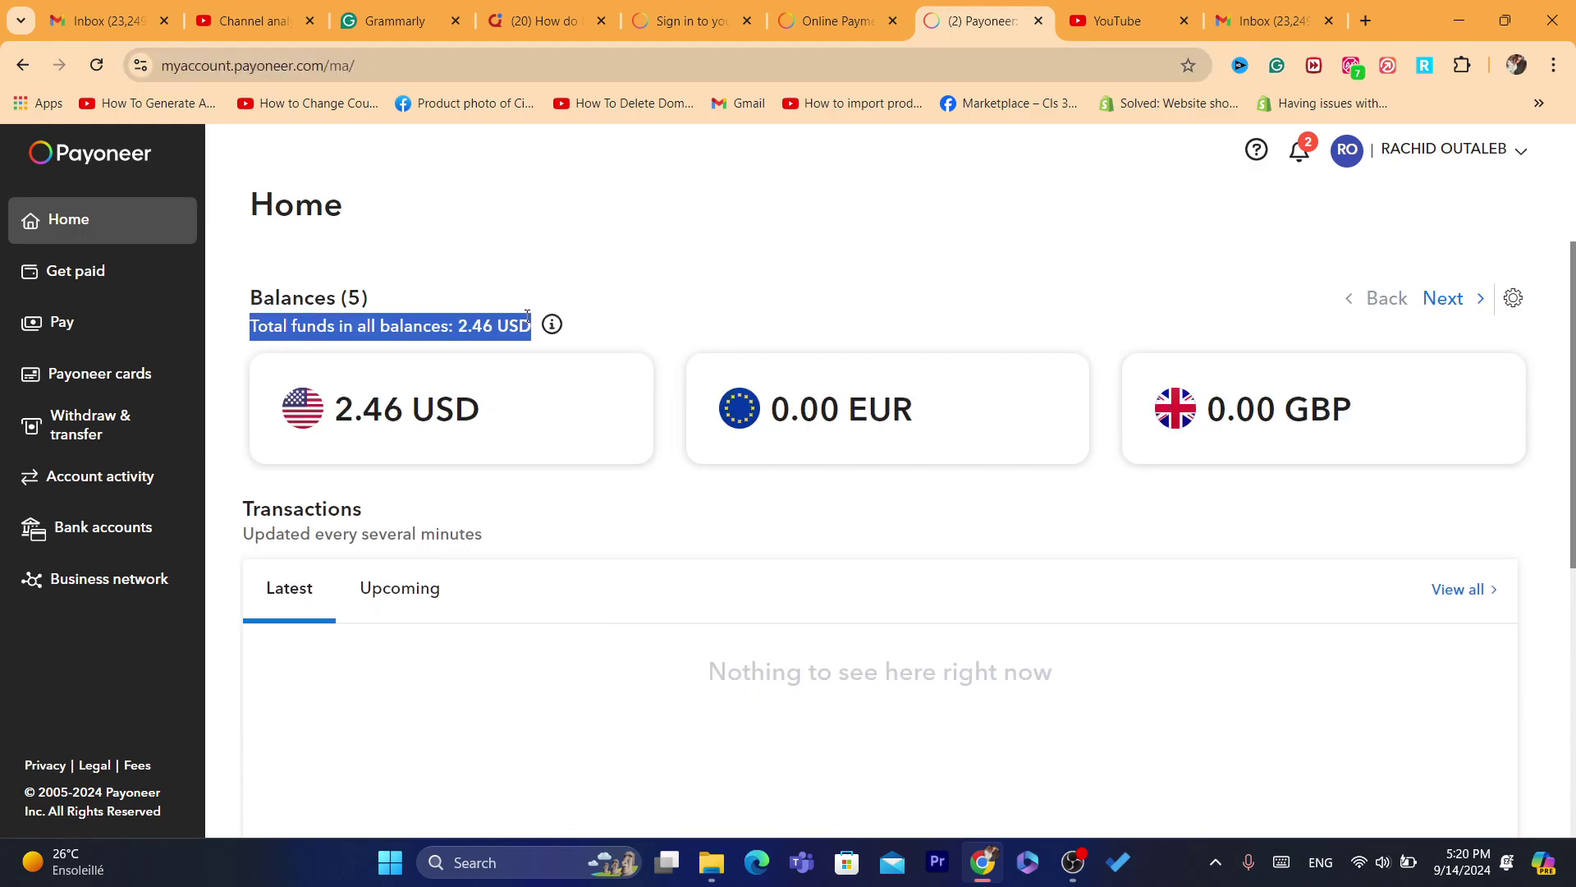
left_click(647, 309)
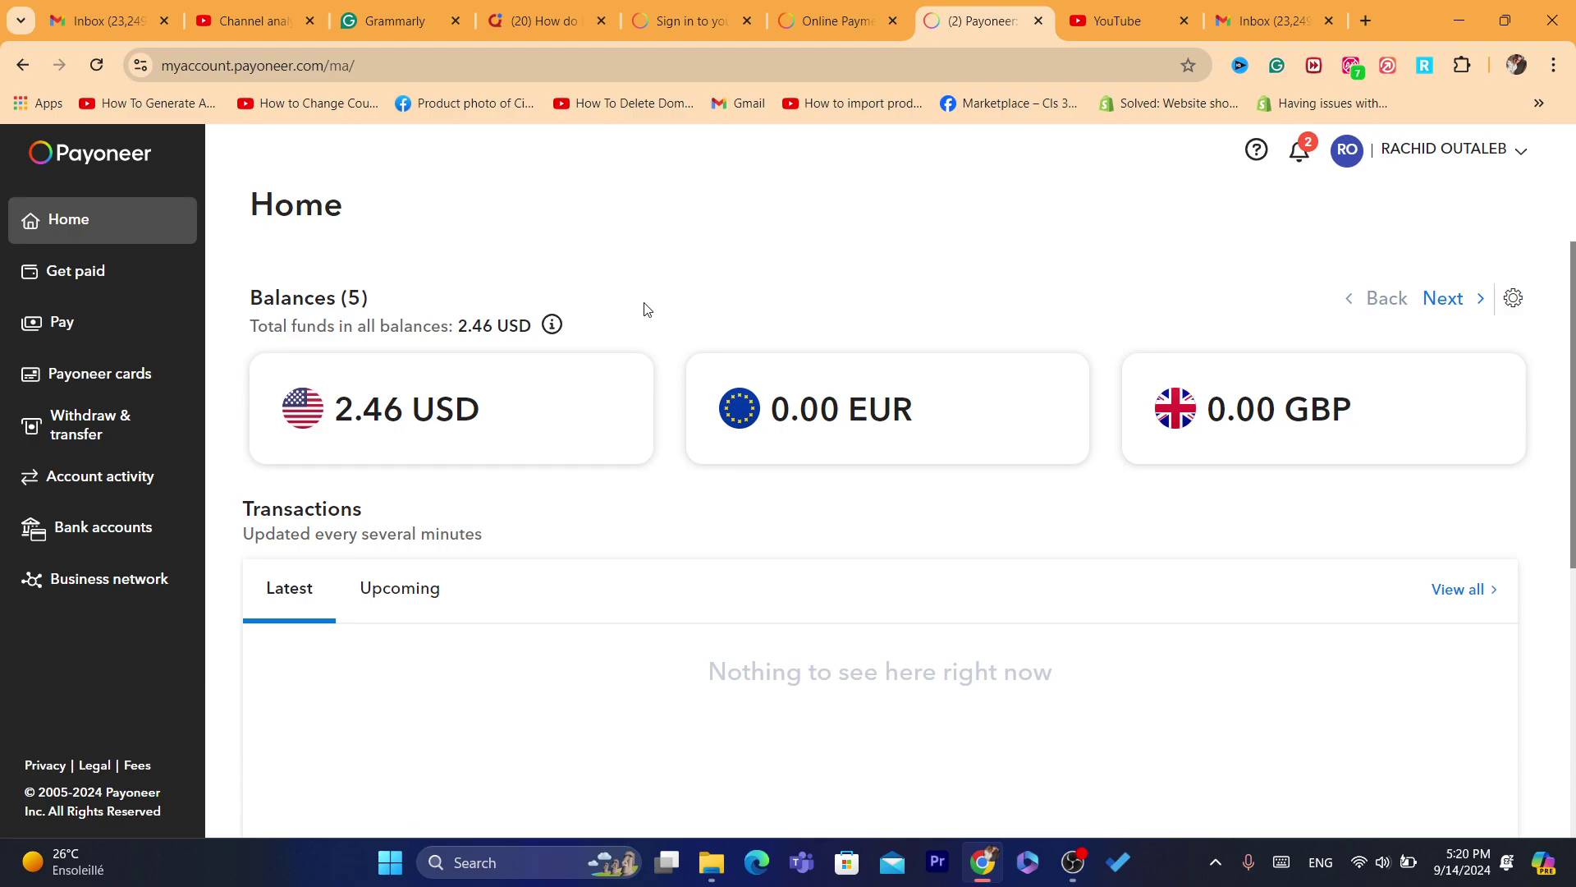
triple_click(489, 334)
left_click(375, 224)
left_click(1453, 164)
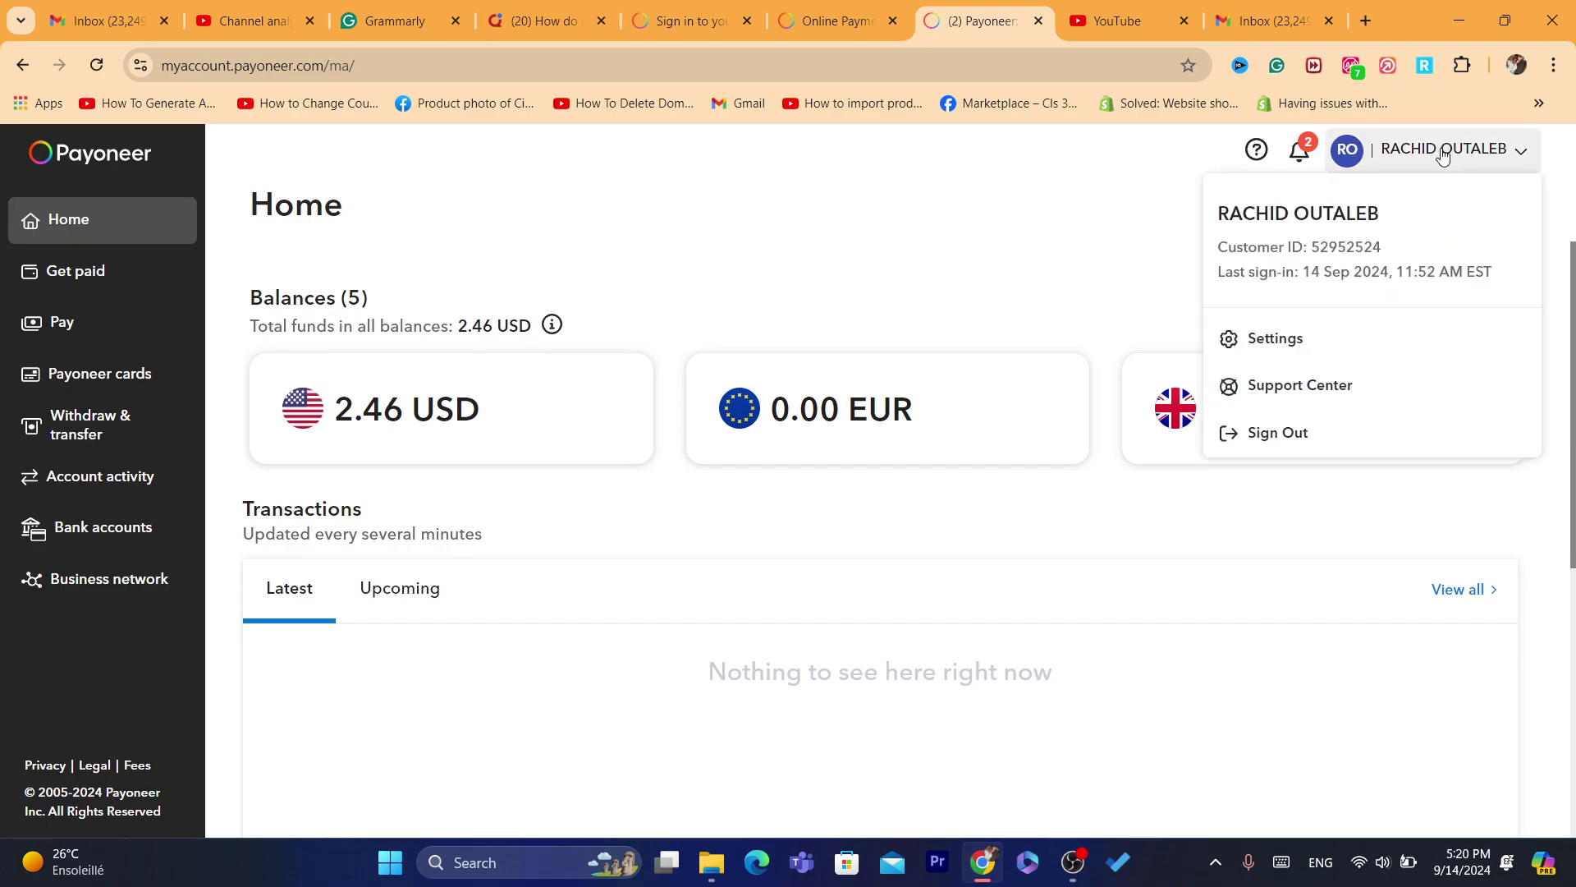
left_click(860, 255)
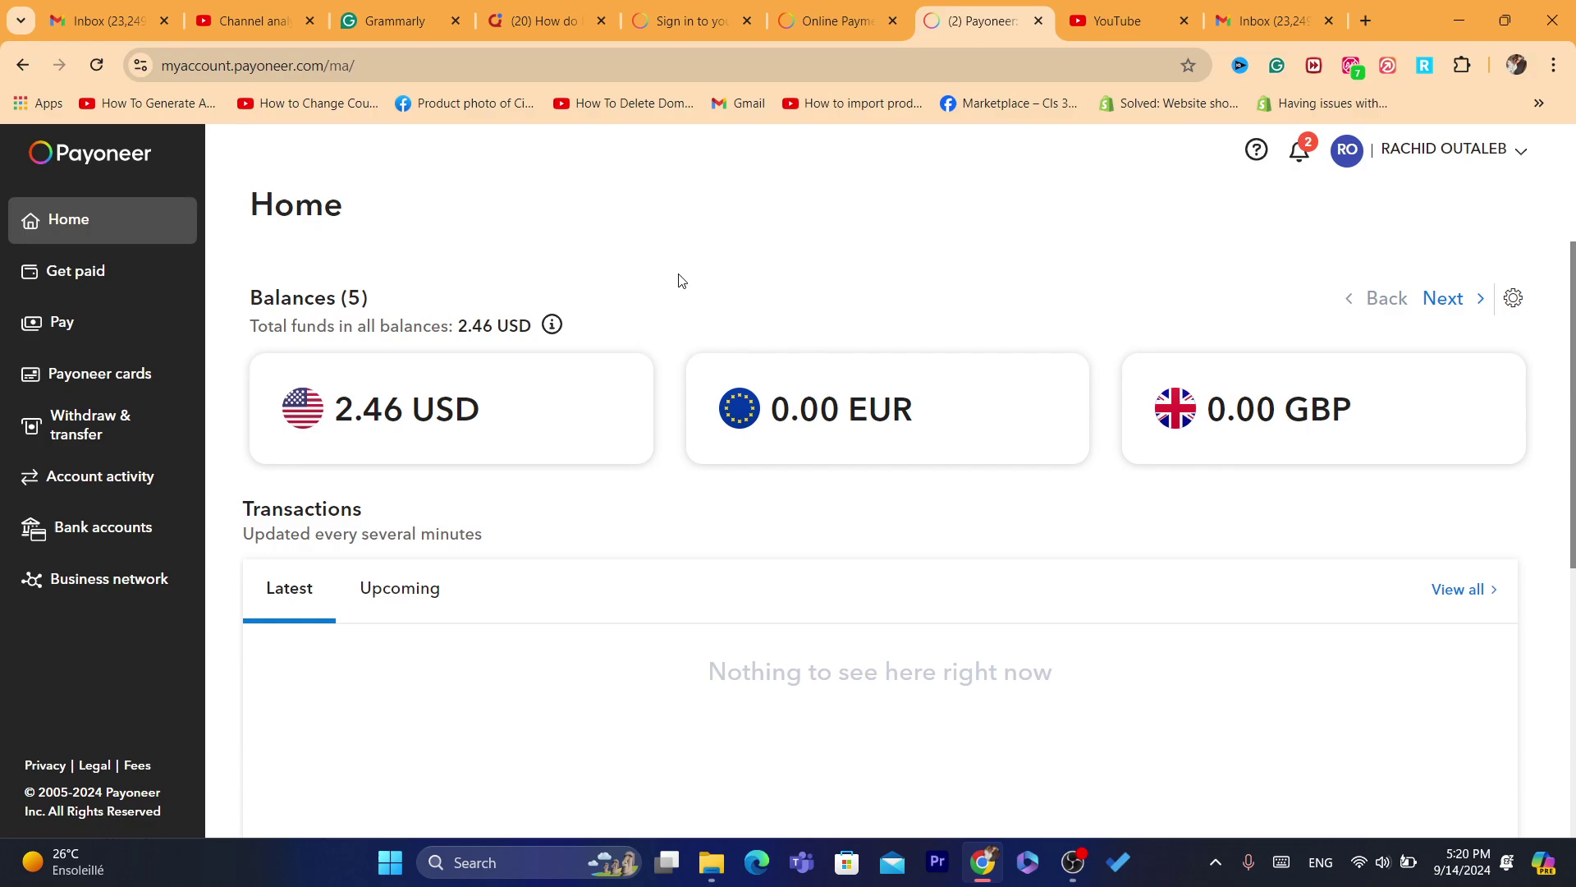
triple_click(474, 326)
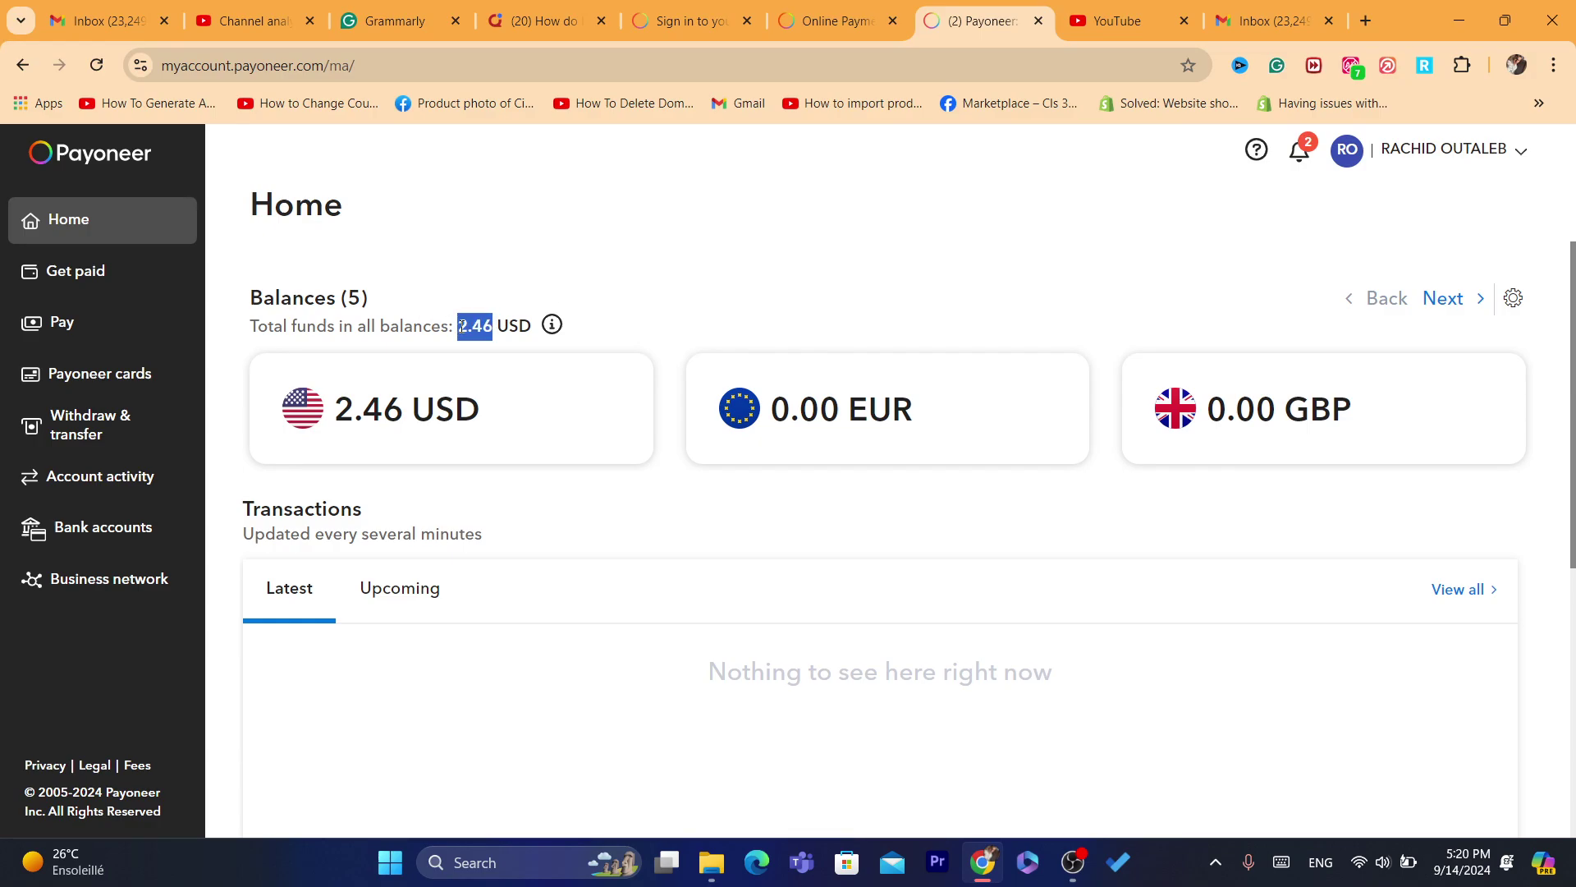
- Open the account's profile settings and highlight the registered email address
left_click(1413, 168)
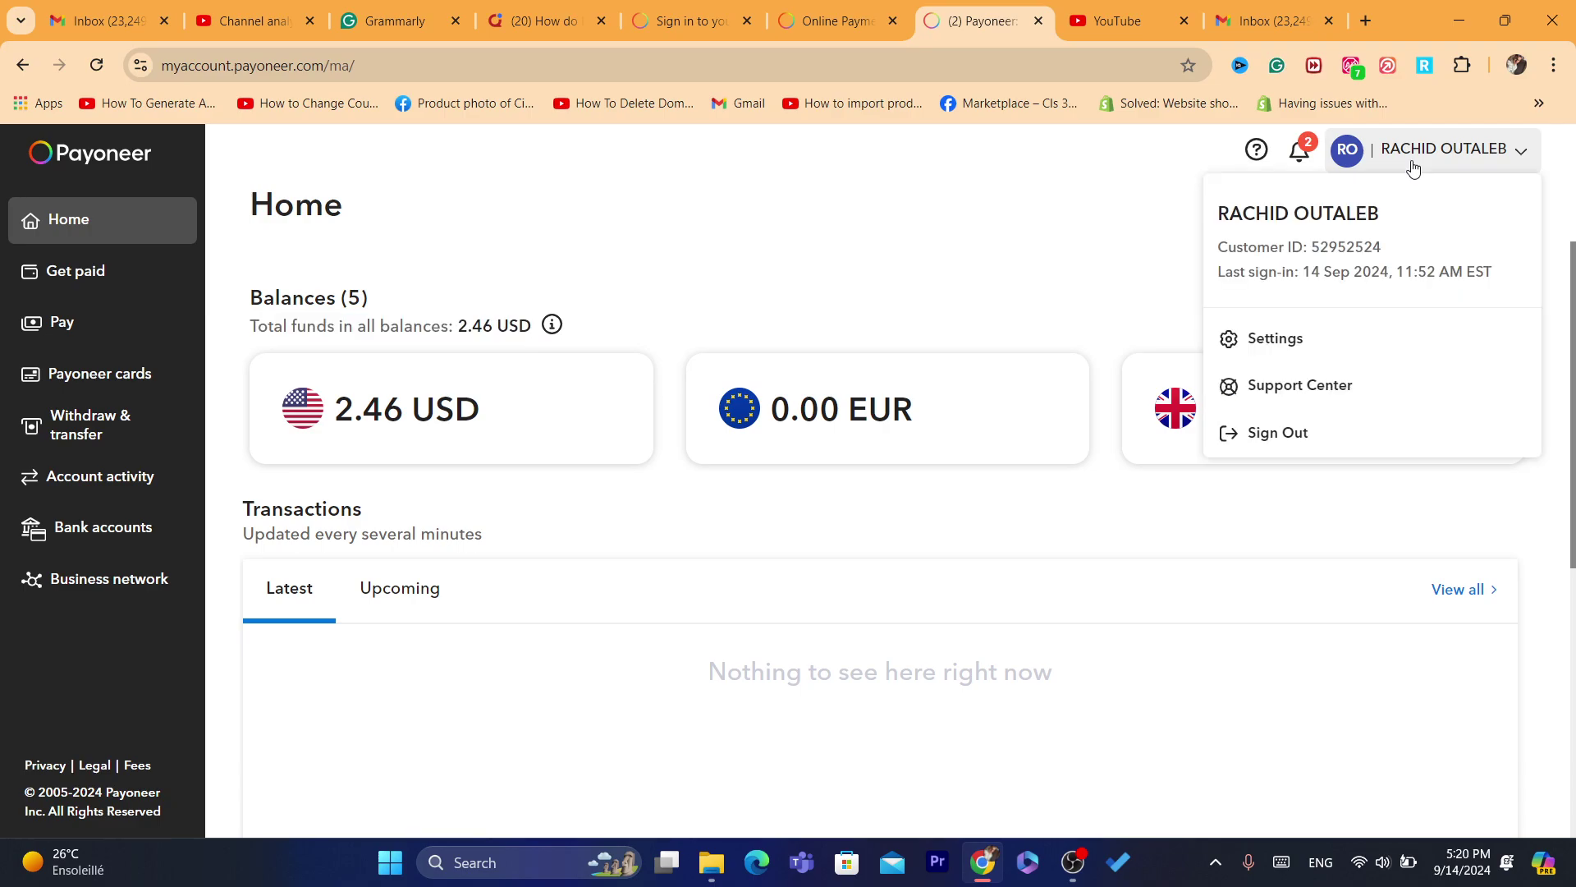
left_click(1277, 341)
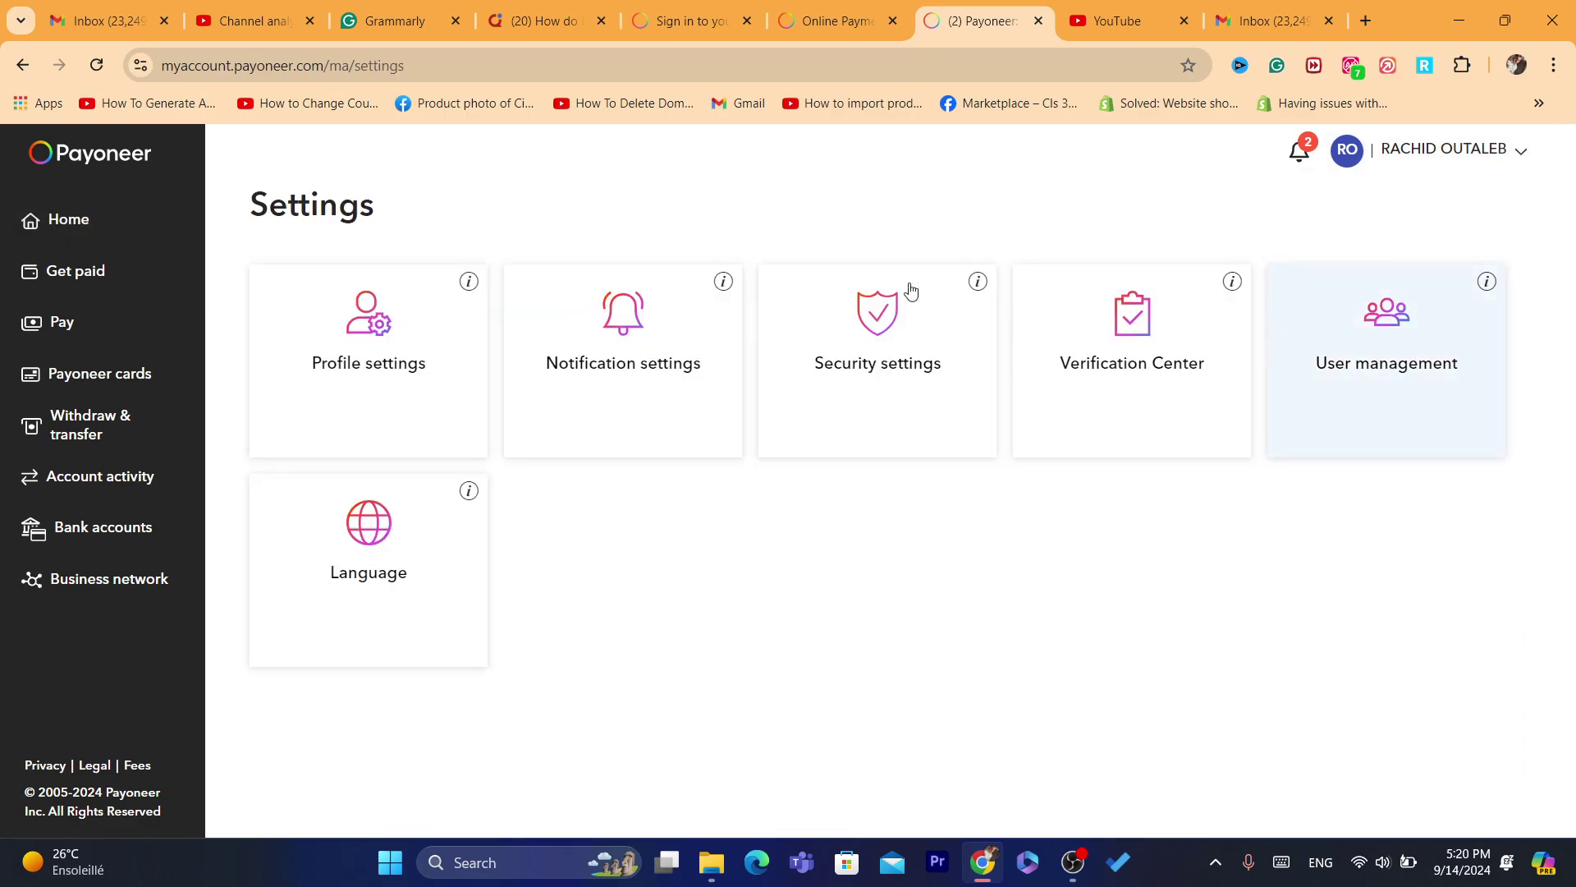
left_click(355, 384)
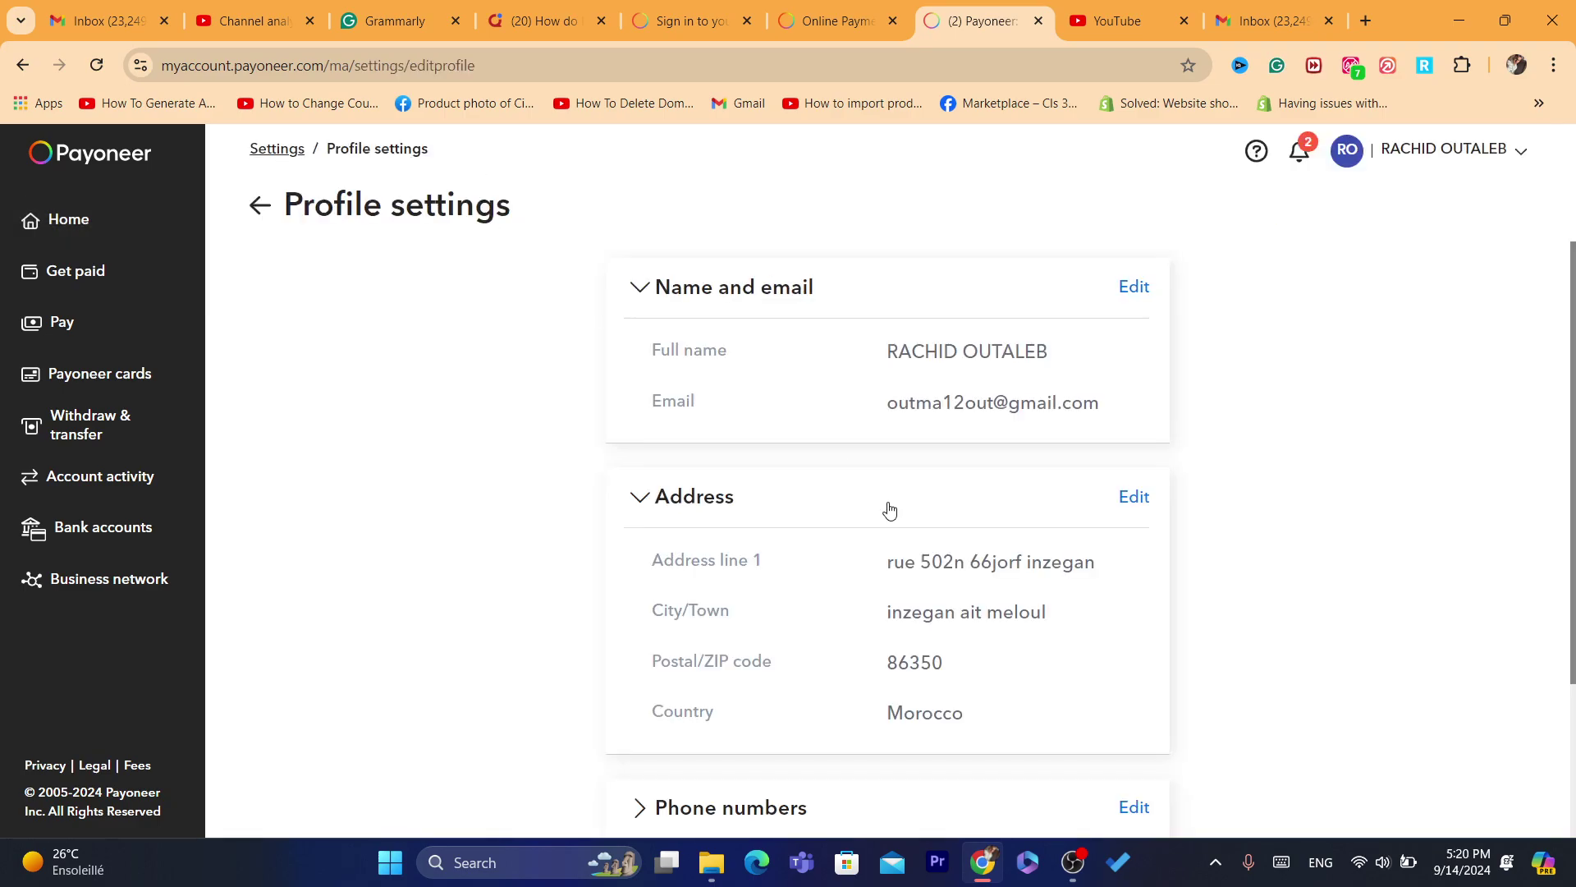
triple_click(916, 401)
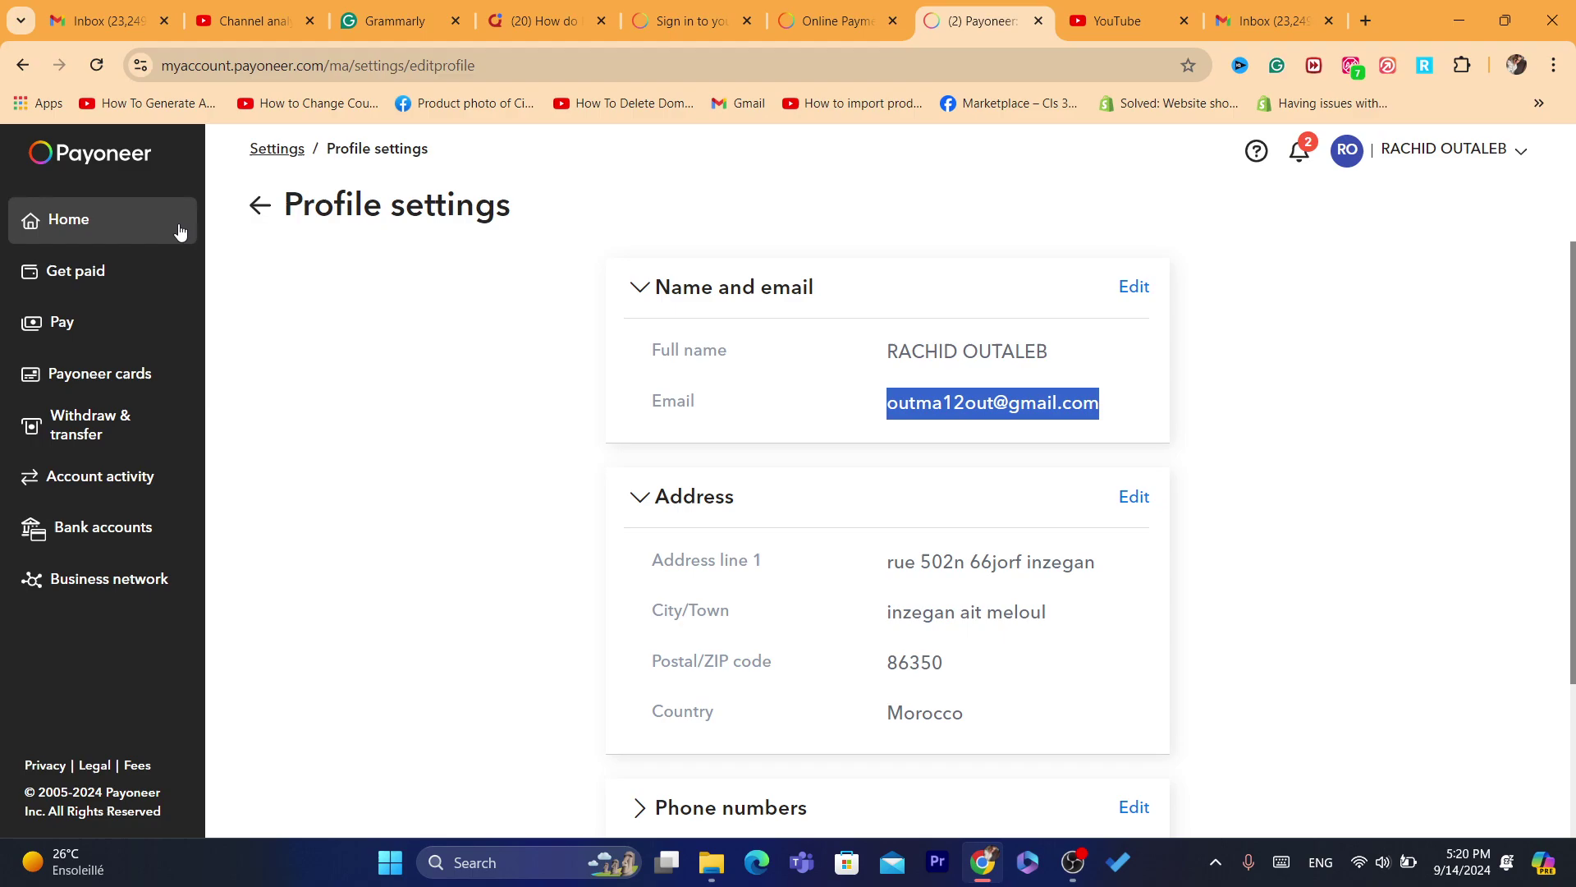
- Go back to the home overview and highlight the total funds line under Balances
left_click(102, 225)
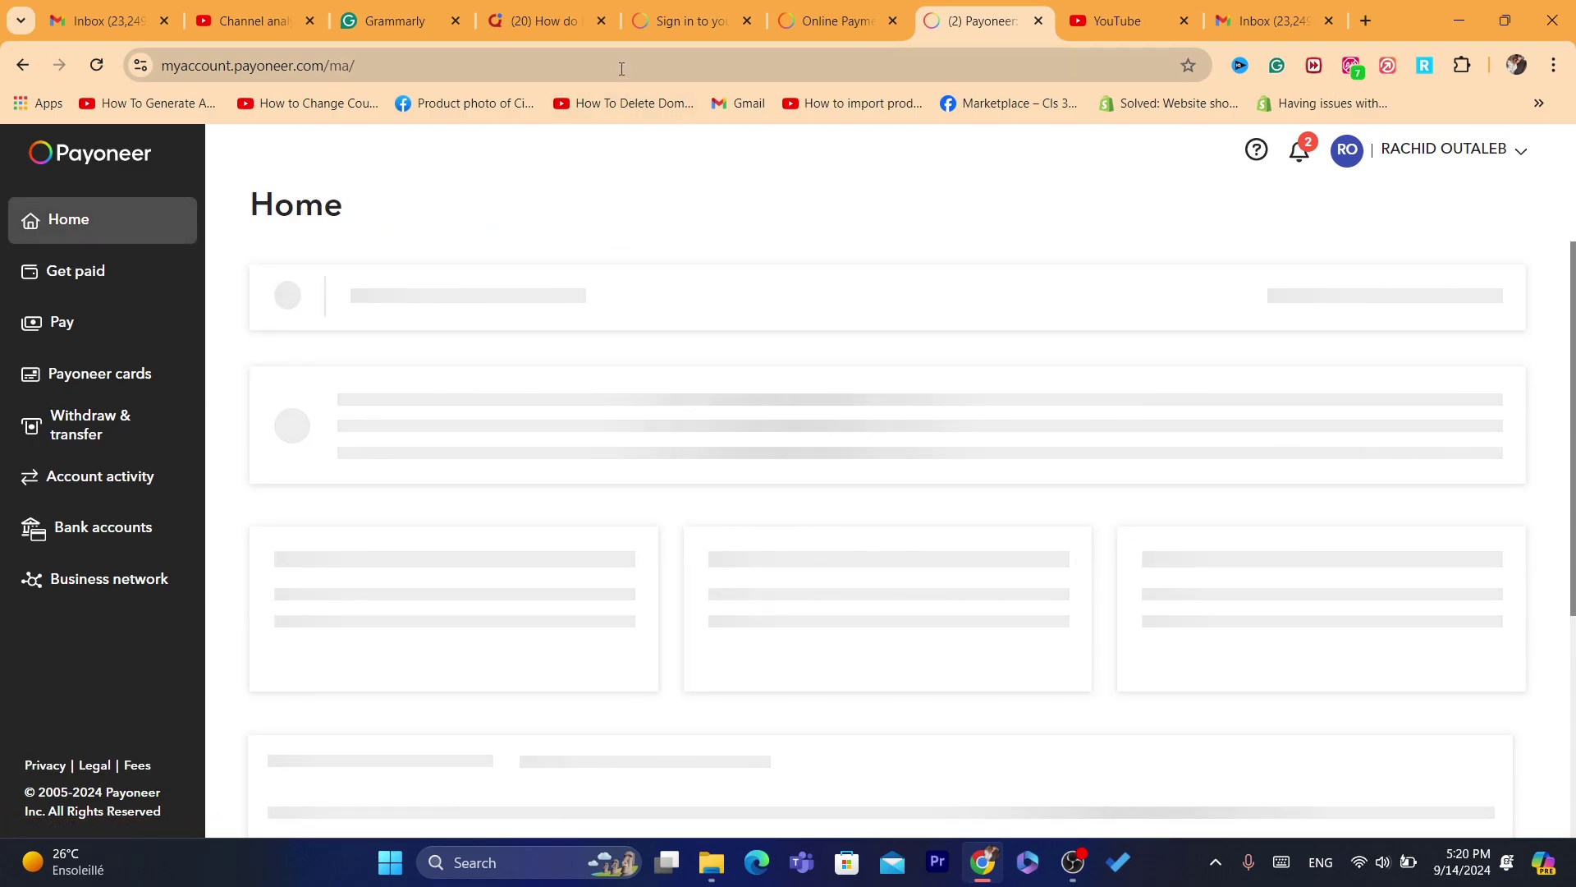
left_click(624, 66)
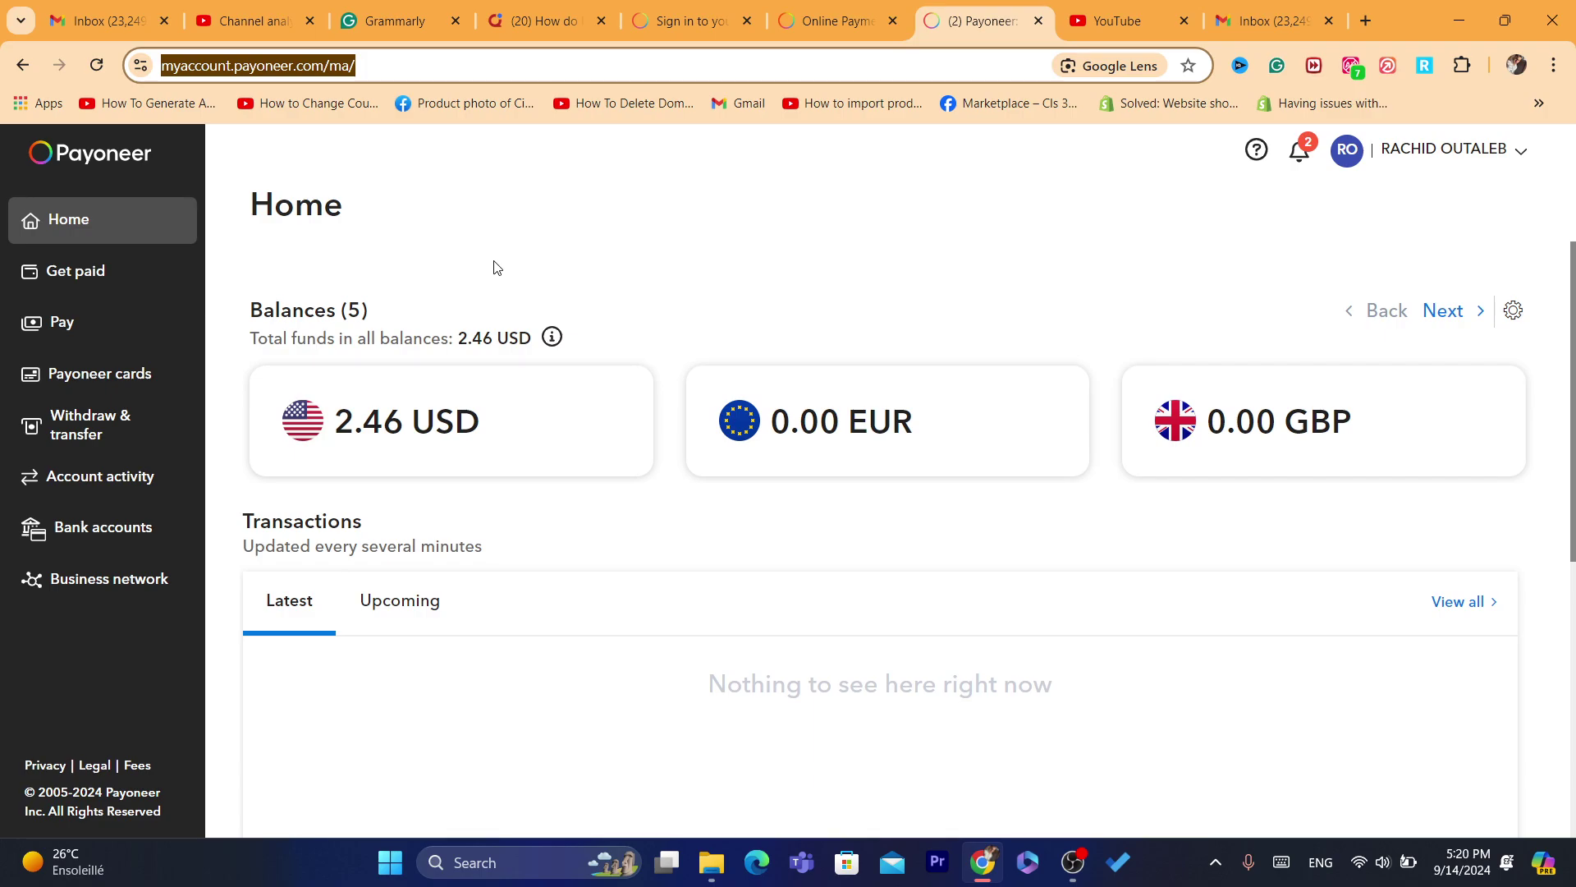
triple_click(452, 330)
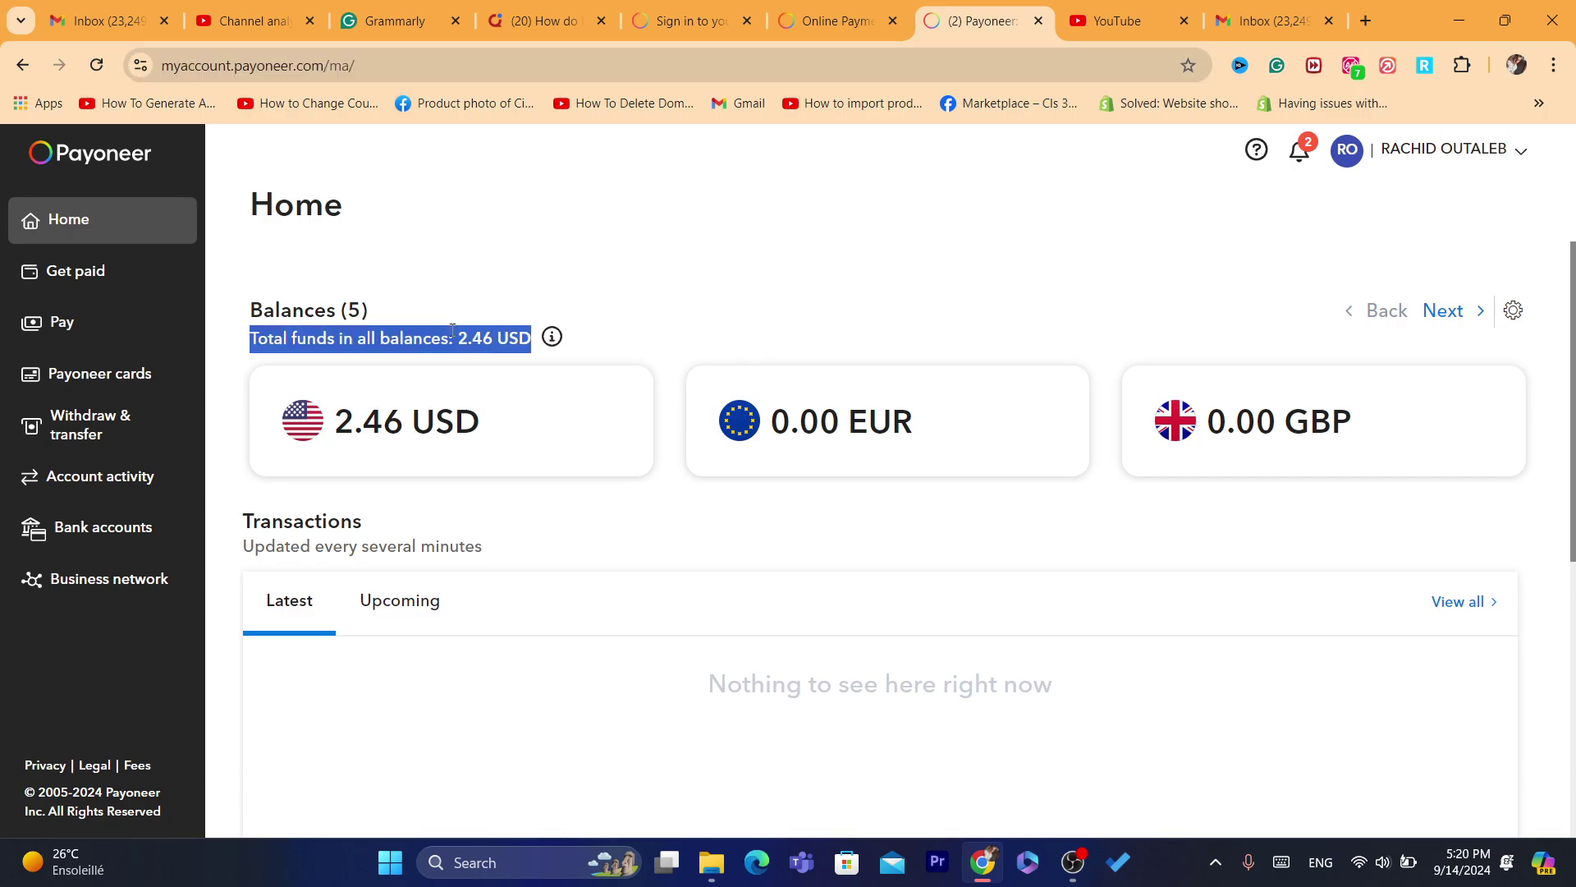
left_click(681, 259)
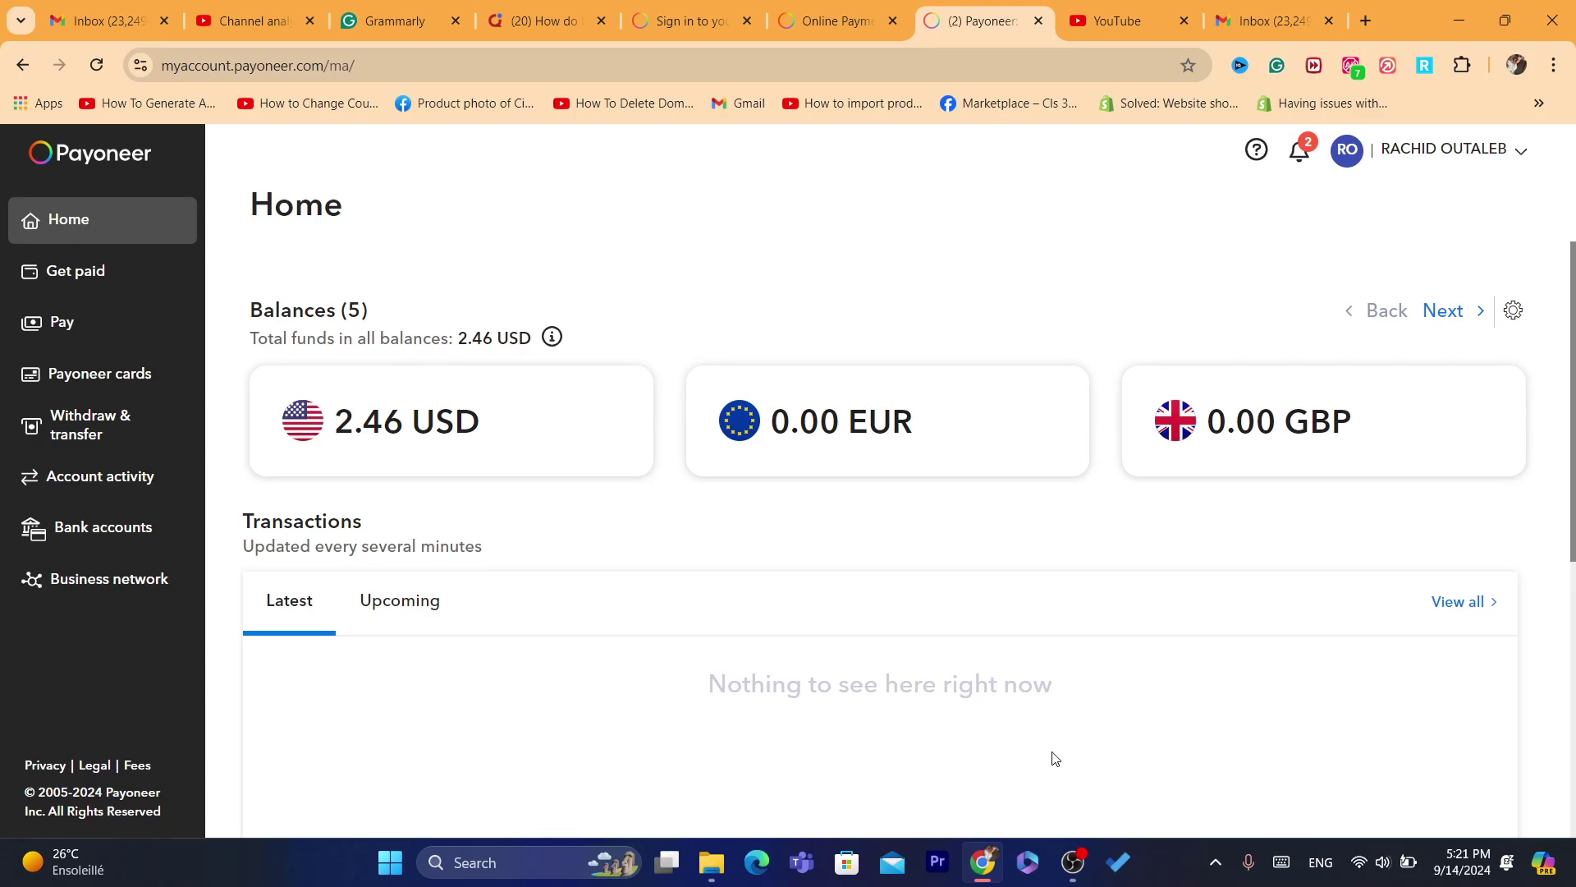
left_click(1073, 862)
left_click(985, 862)
left_click_drag(231, 326, 540, 342)
left_click(542, 341)
- Open the details of the USD account among the receiving accounts for getting paid
left_click(92, 269)
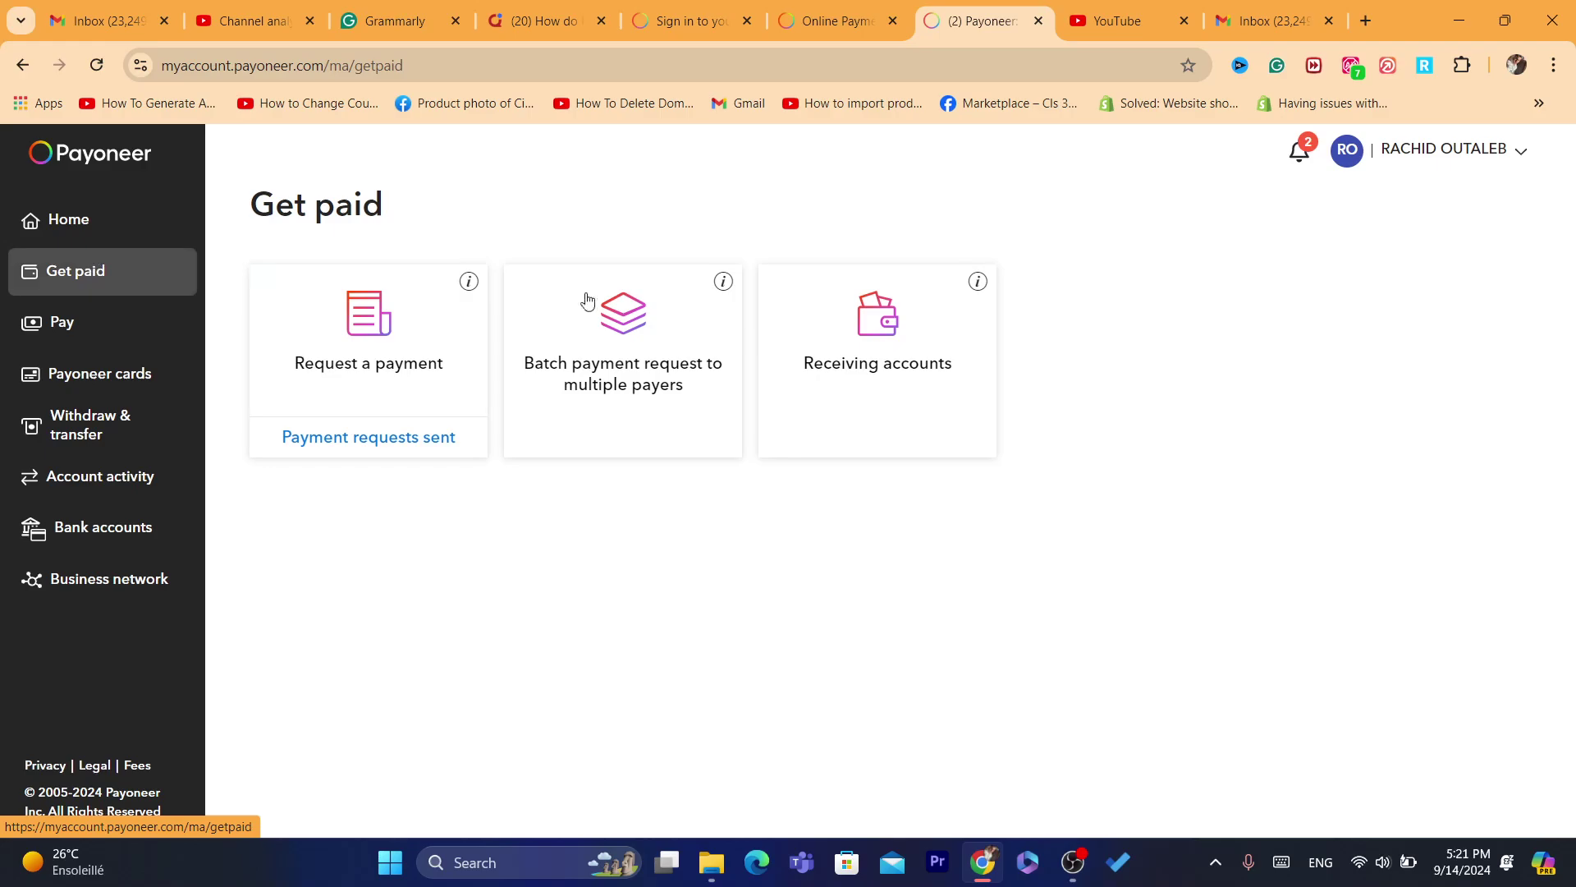
left_click(911, 374)
scroll(654, 427, "down", 5)
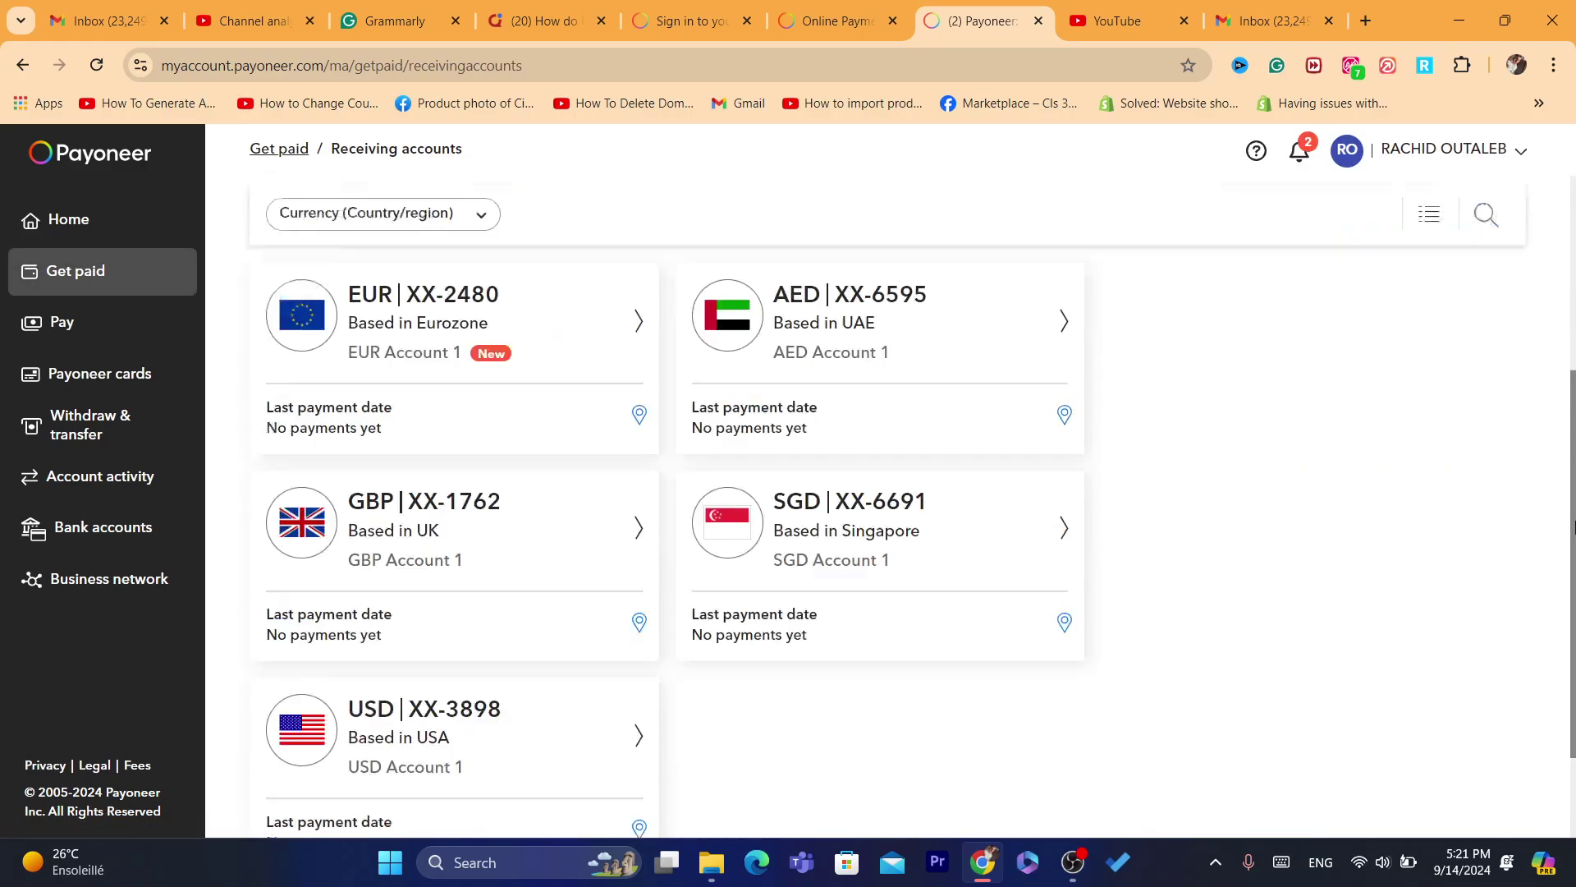
left_click(371, 696)
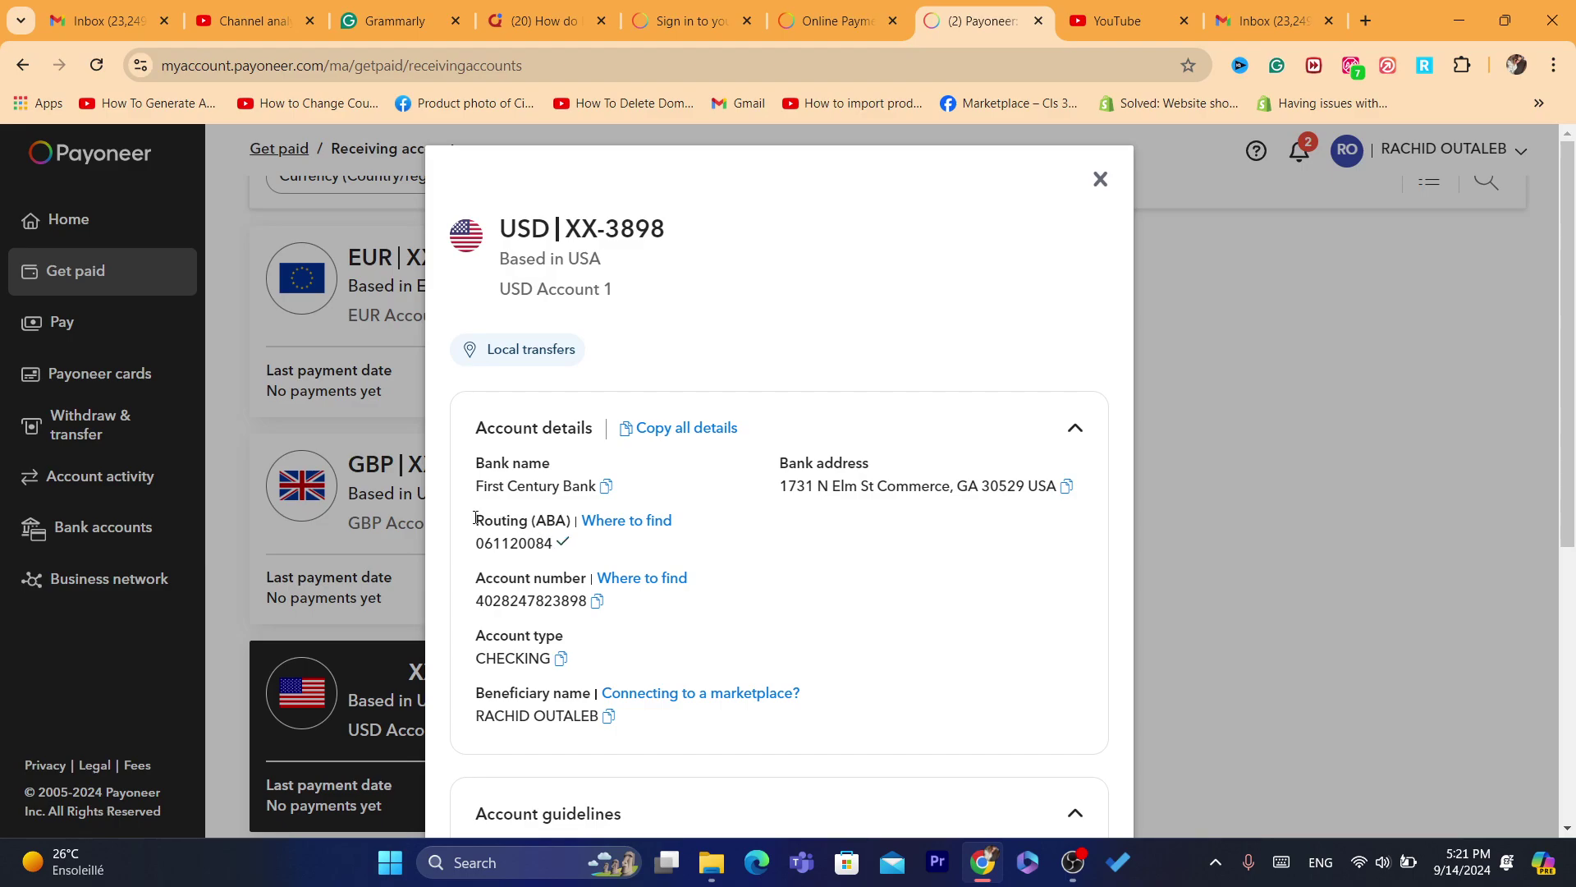
- Examine the routing and account number fields of the USD receiving account, and close its details
left_click_drag(475, 520, 547, 526)
left_click(549, 529)
left_click_drag(472, 585, 582, 581)
left_click(582, 583)
left_click(1100, 181)
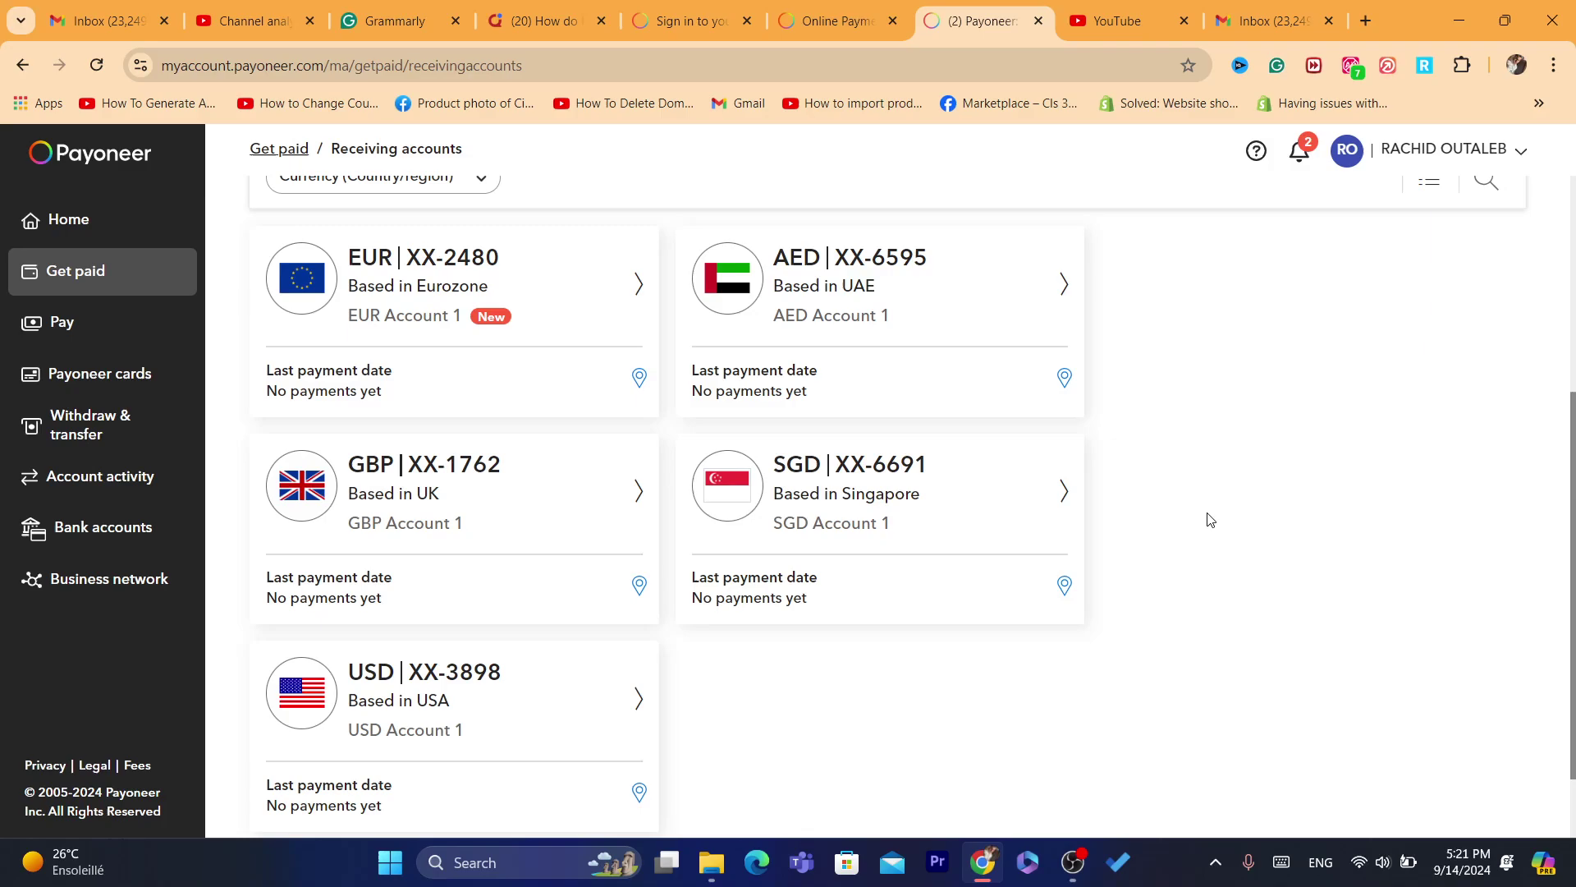
scroll(1570, 508, "up", 5)
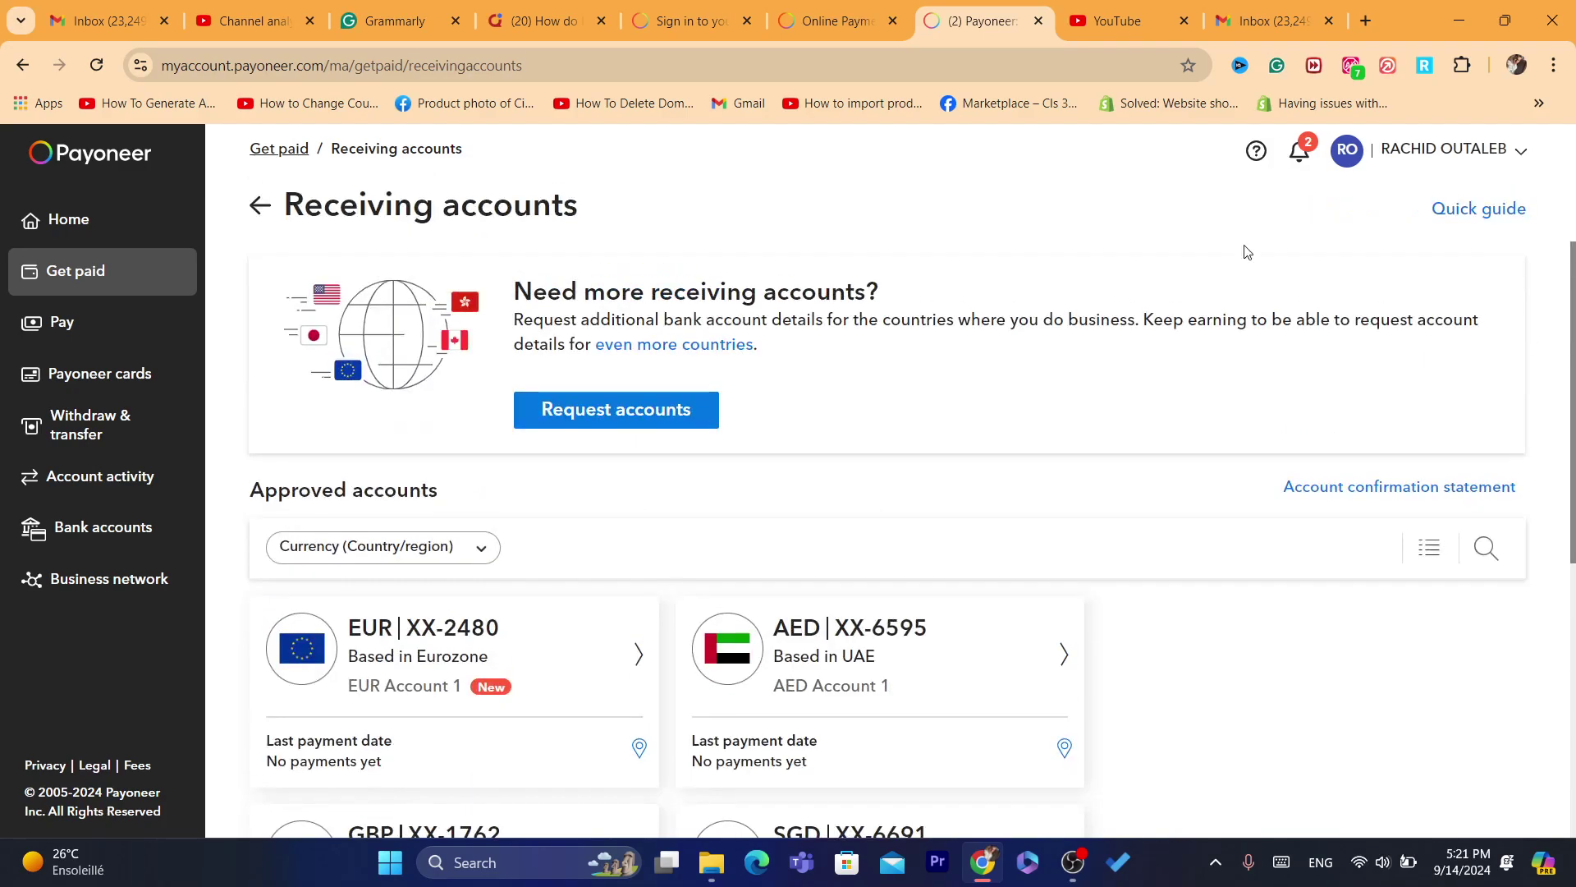
- Return to the Get paid page and review its payment options
left_click(97, 261)
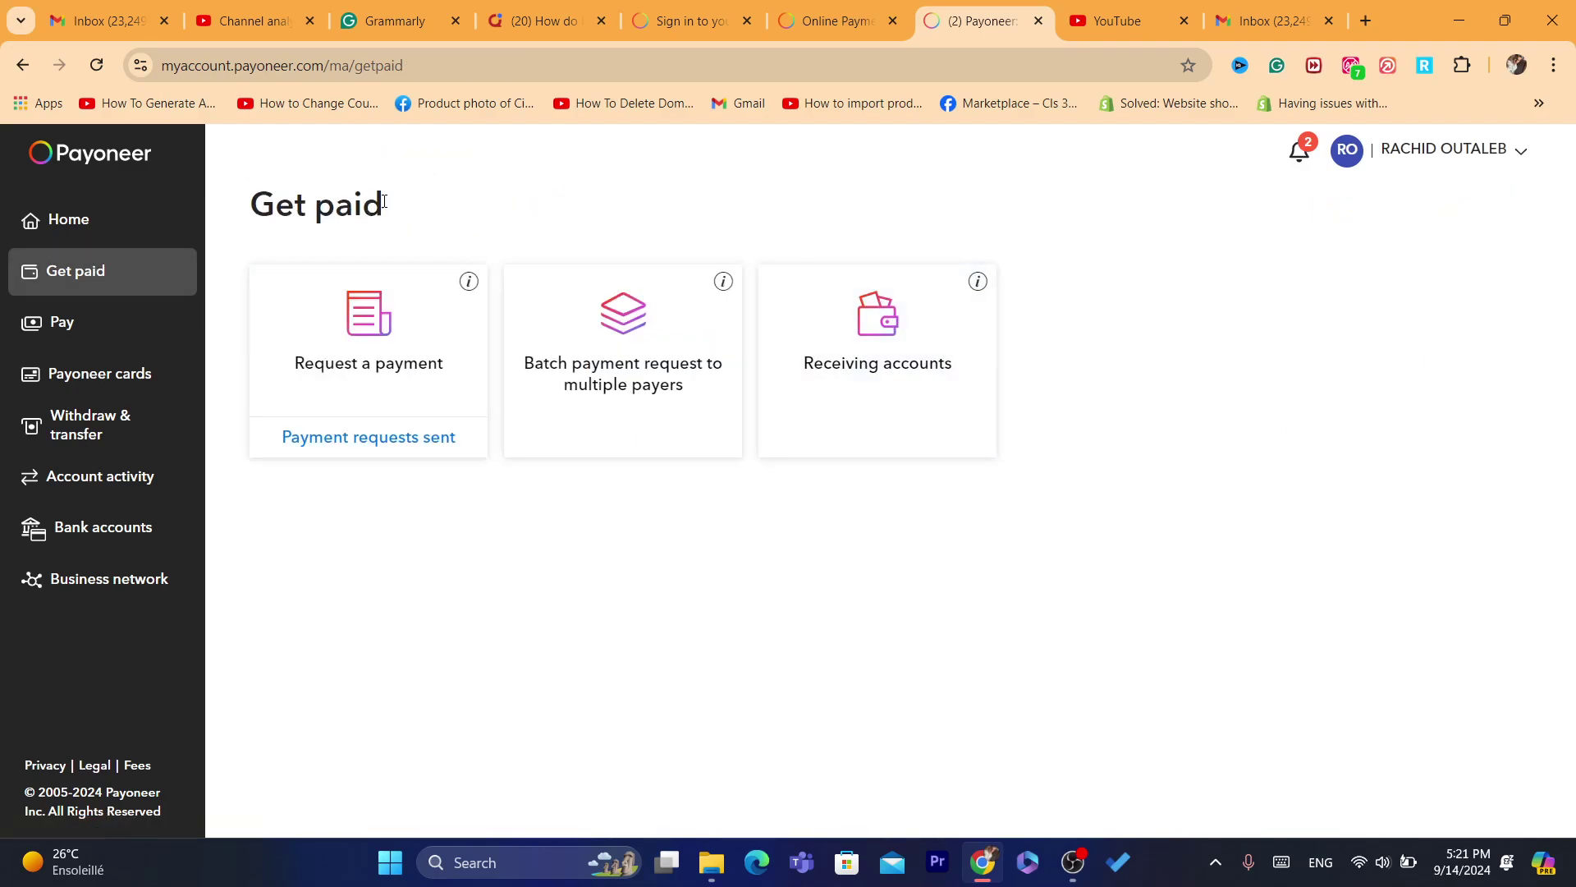
triple_click(331, 201)
left_click(562, 234)
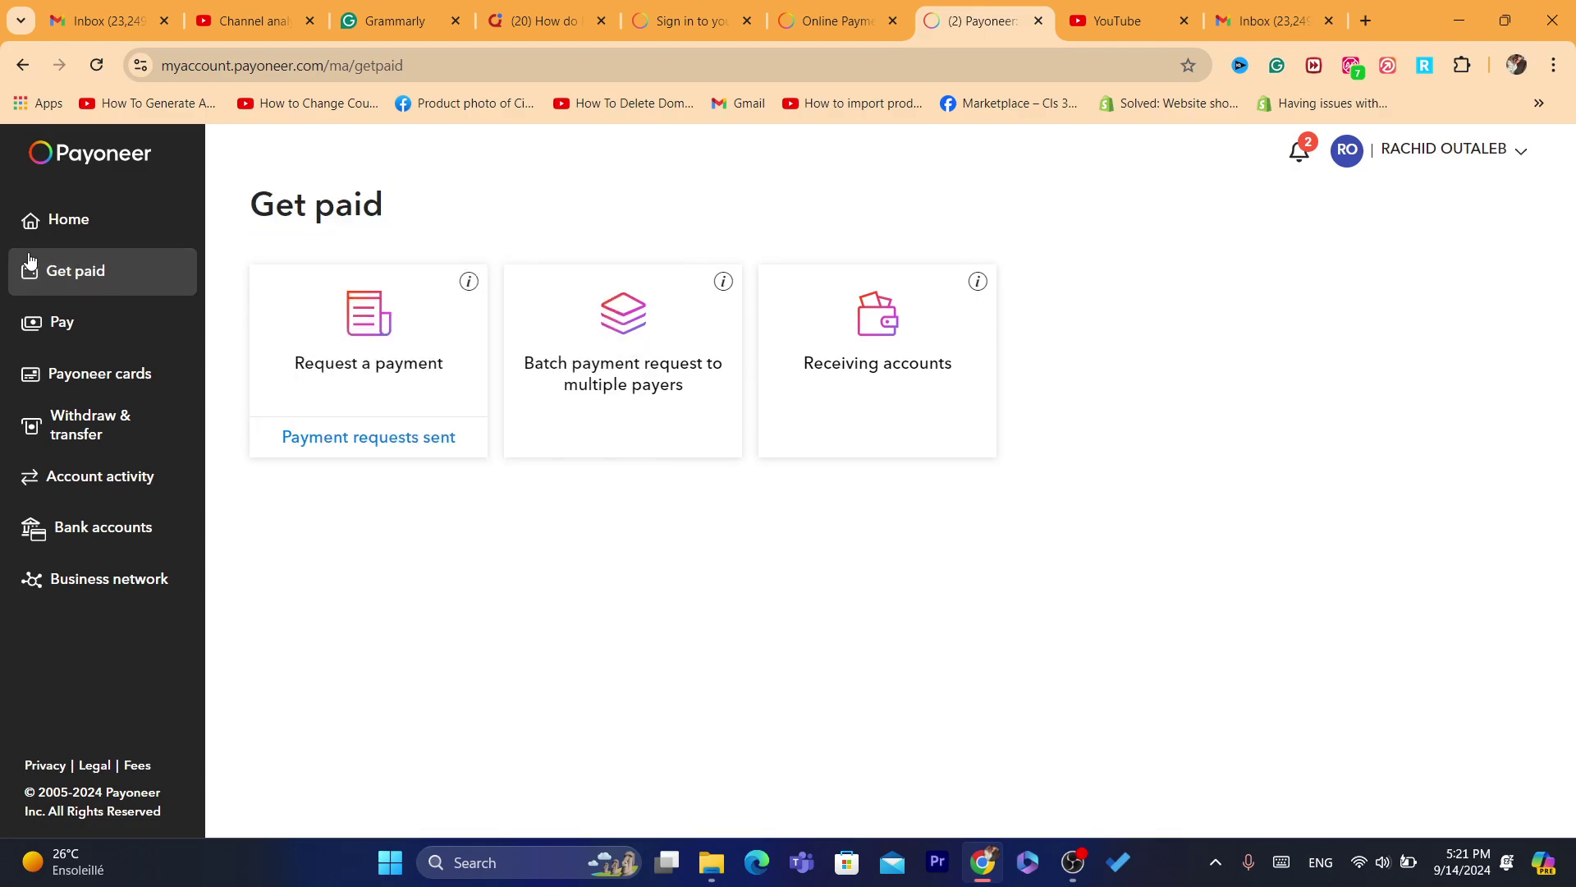
- Open the EUR balance from the home page and start a payment request from it
left_click(37, 230)
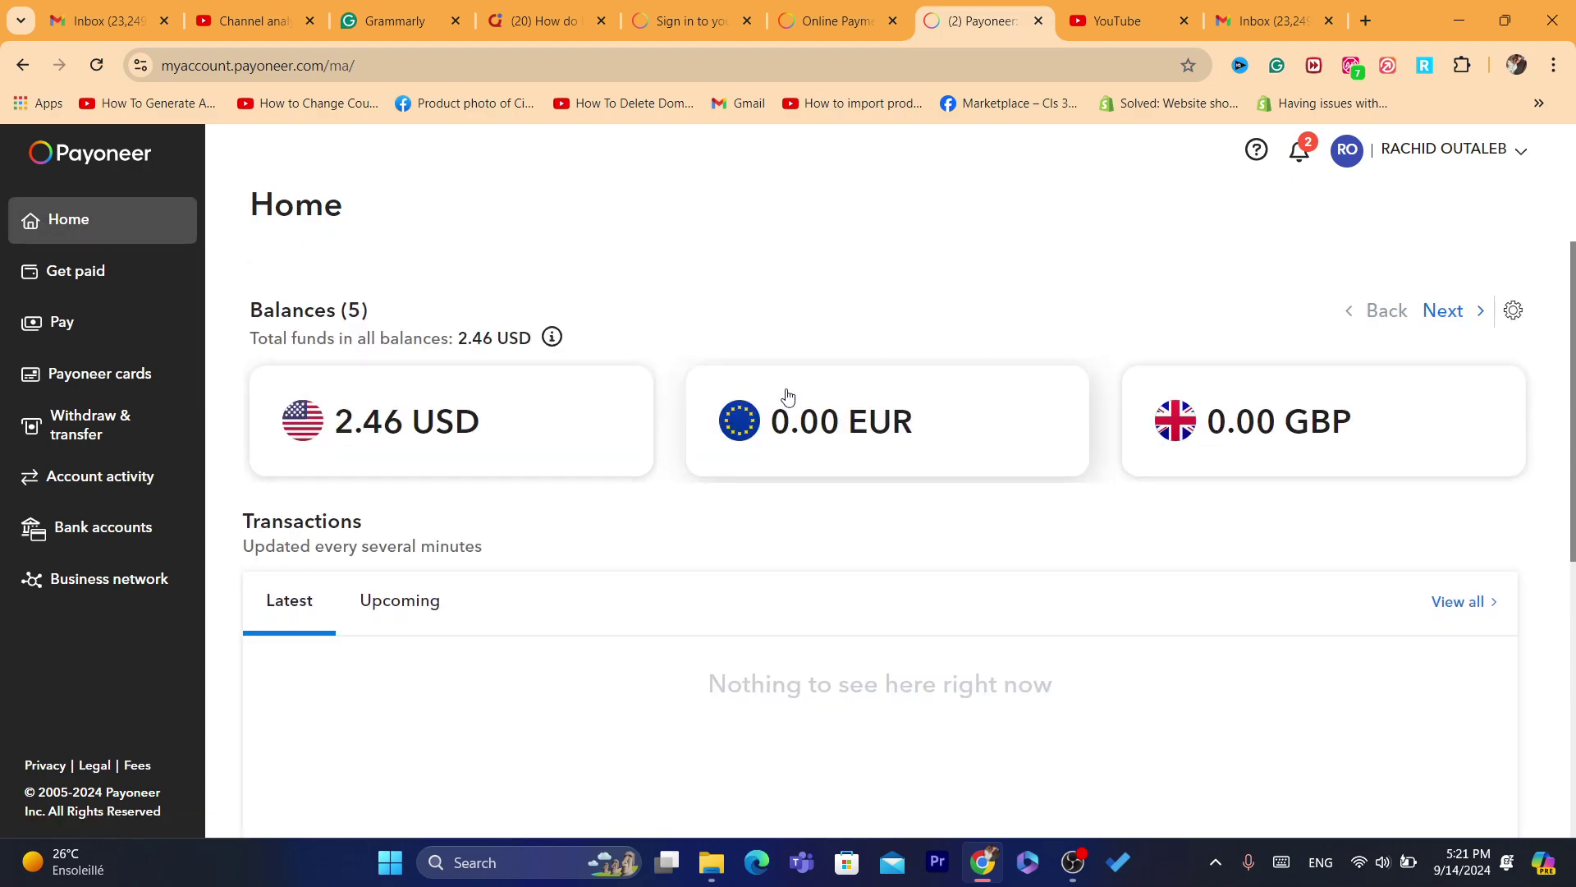
left_click(818, 431)
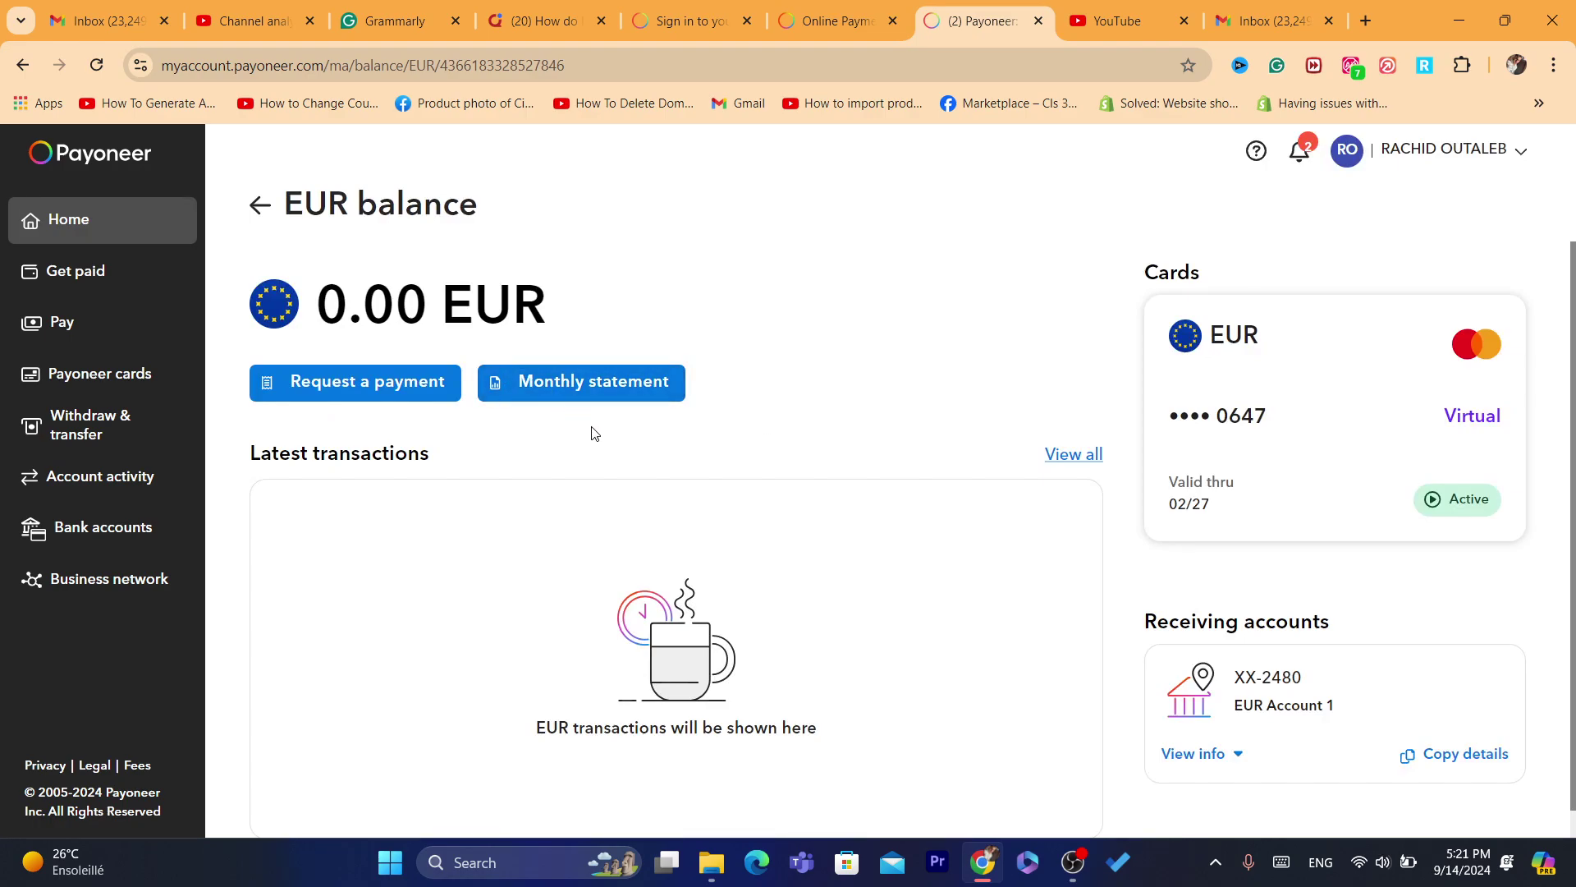
left_click(379, 384)
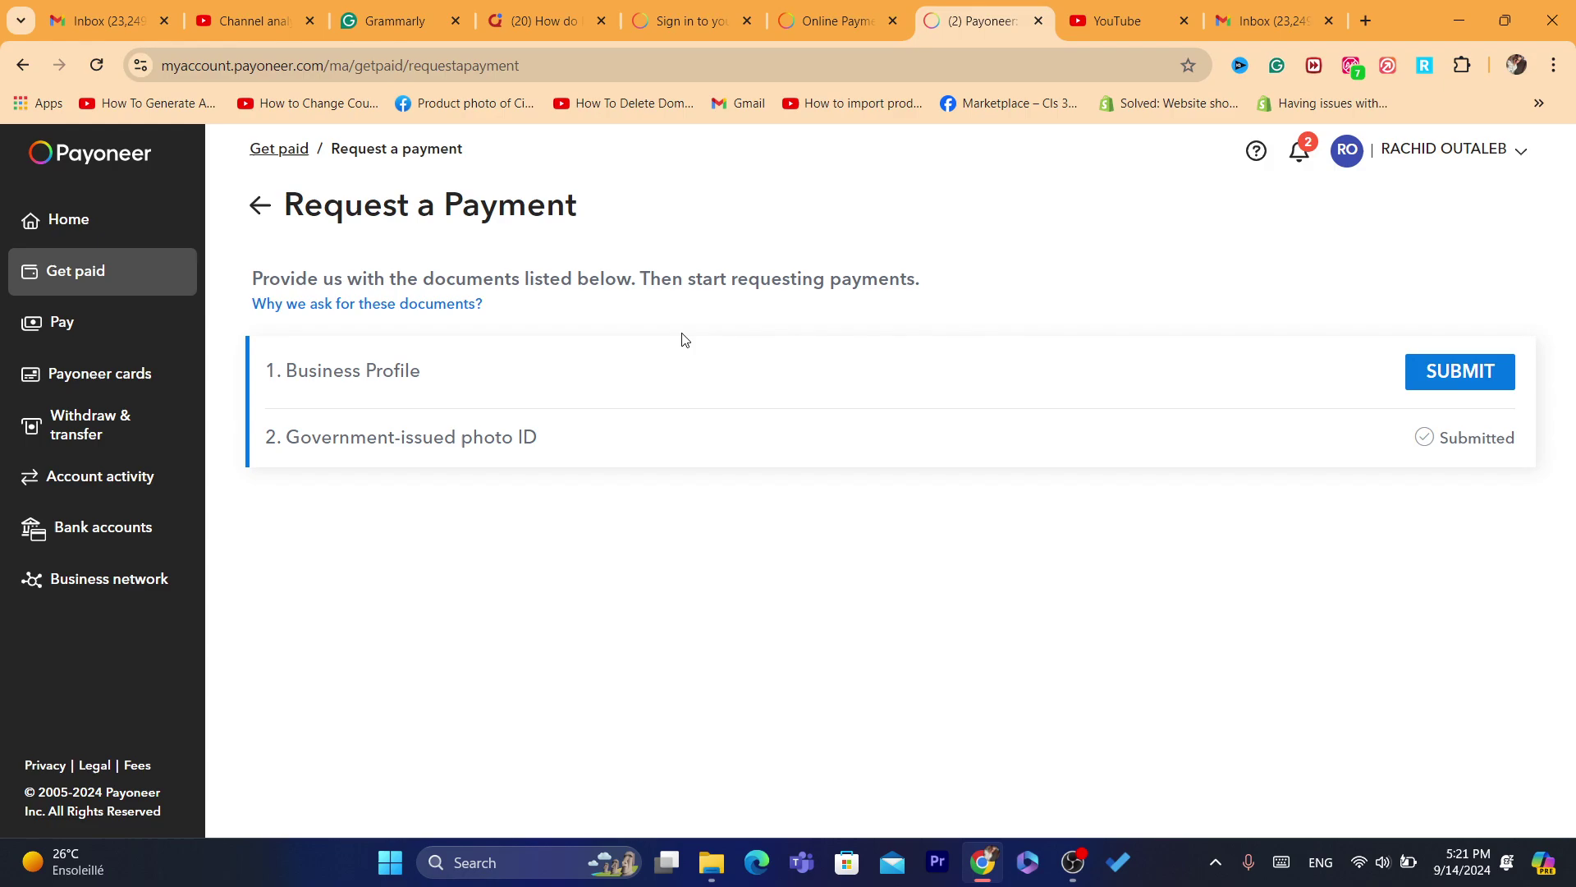
- Read the instruction about the documents required before requesting payments
triple_click(454, 277)
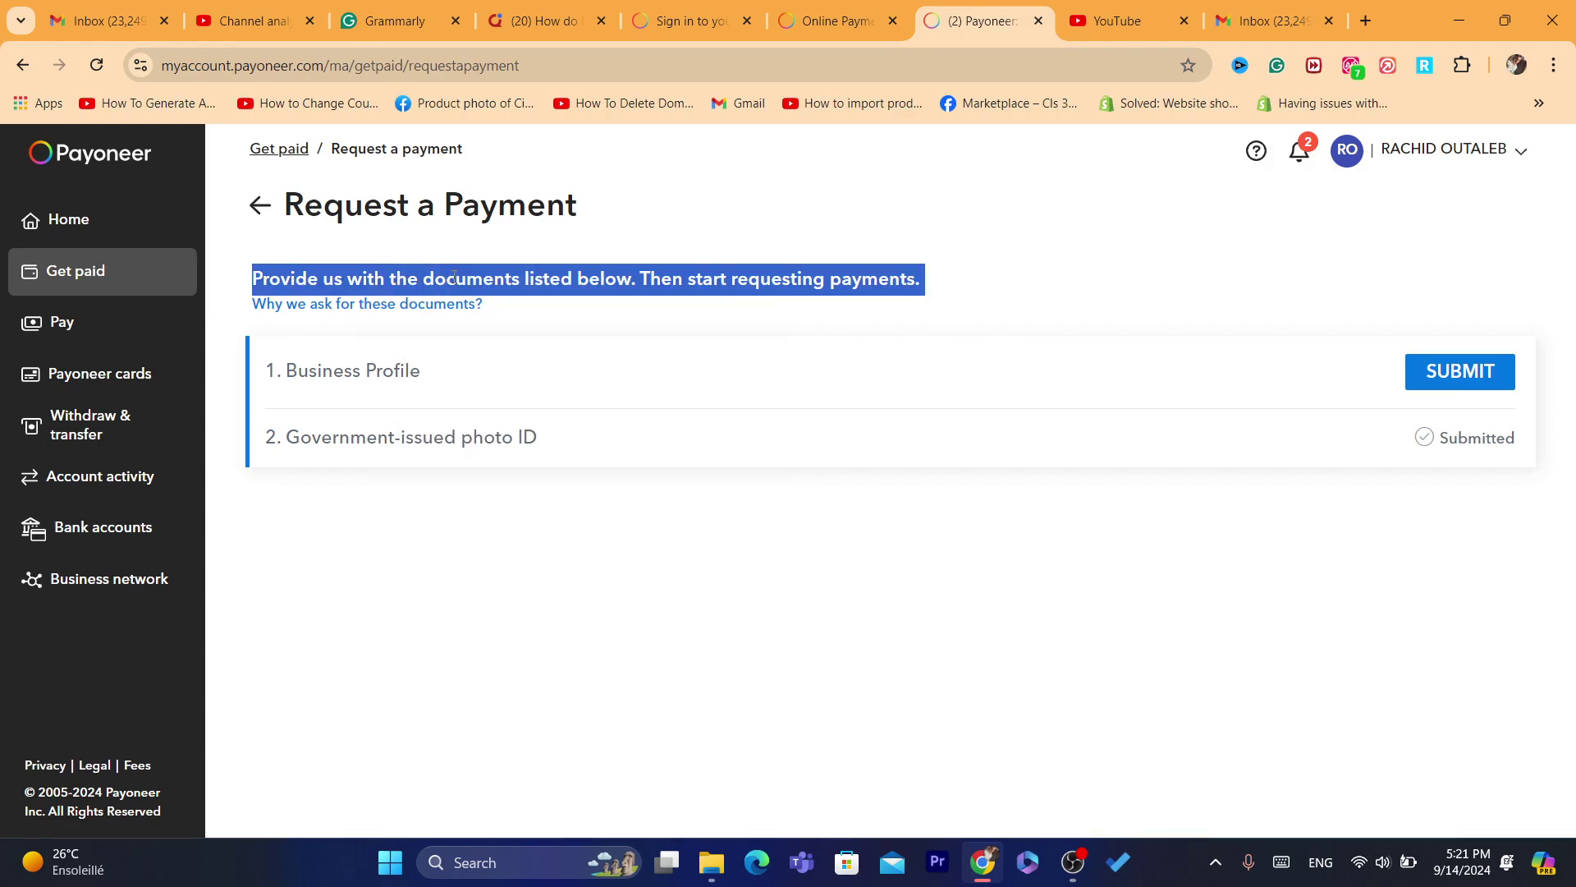
left_click(733, 351)
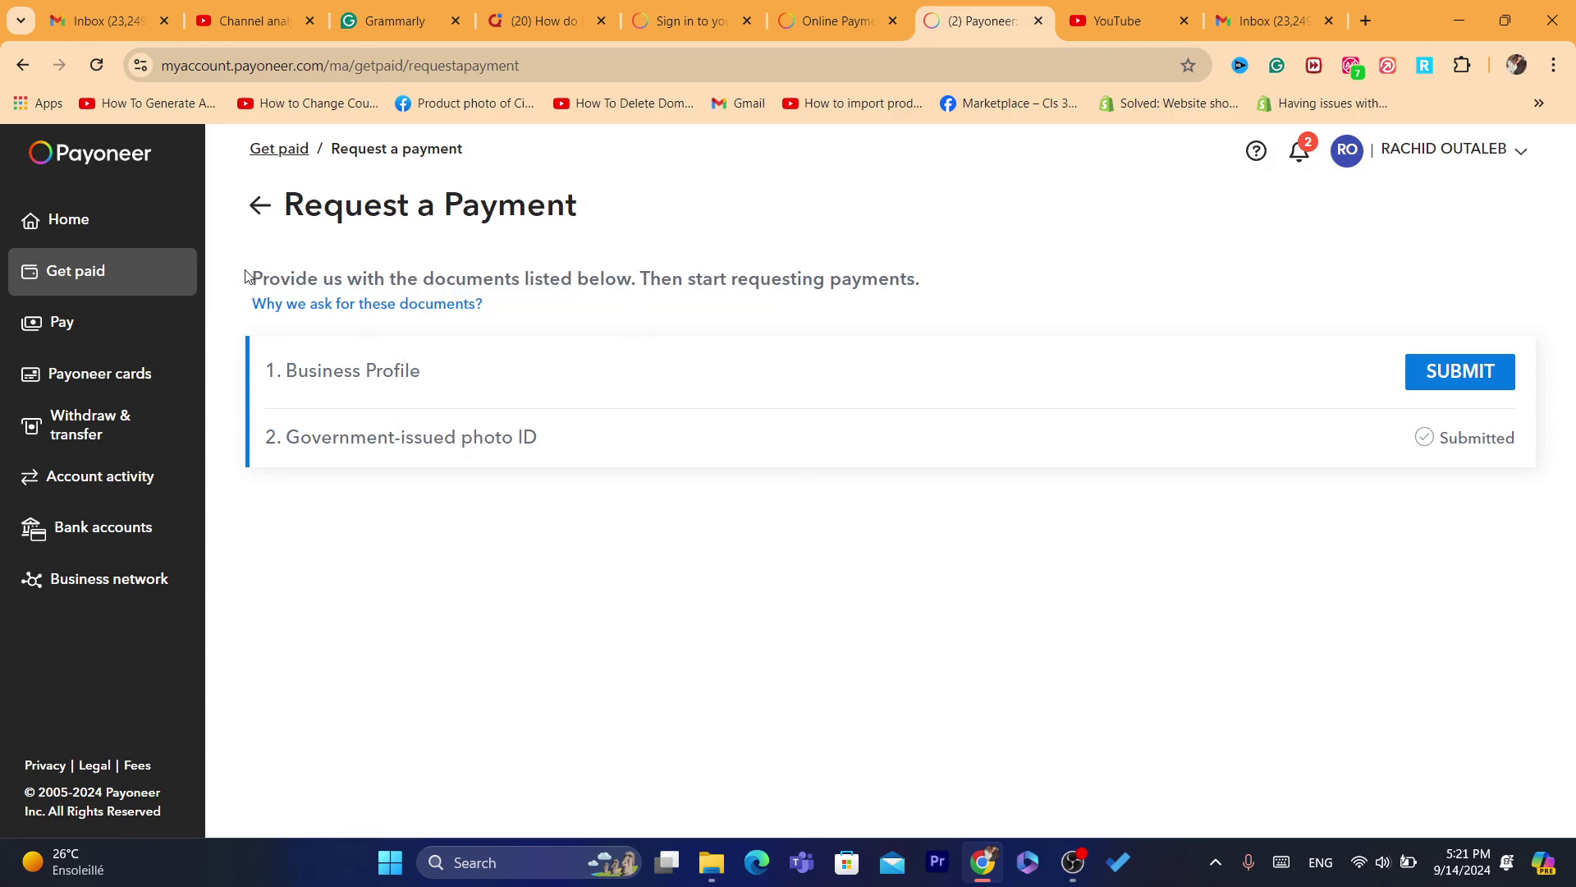
left_click_drag(249, 278, 644, 325)
left_click(646, 326)
- Open the business profile form, choose Design & multimedia as the line of business, and view the available service categories
left_click(1478, 383)
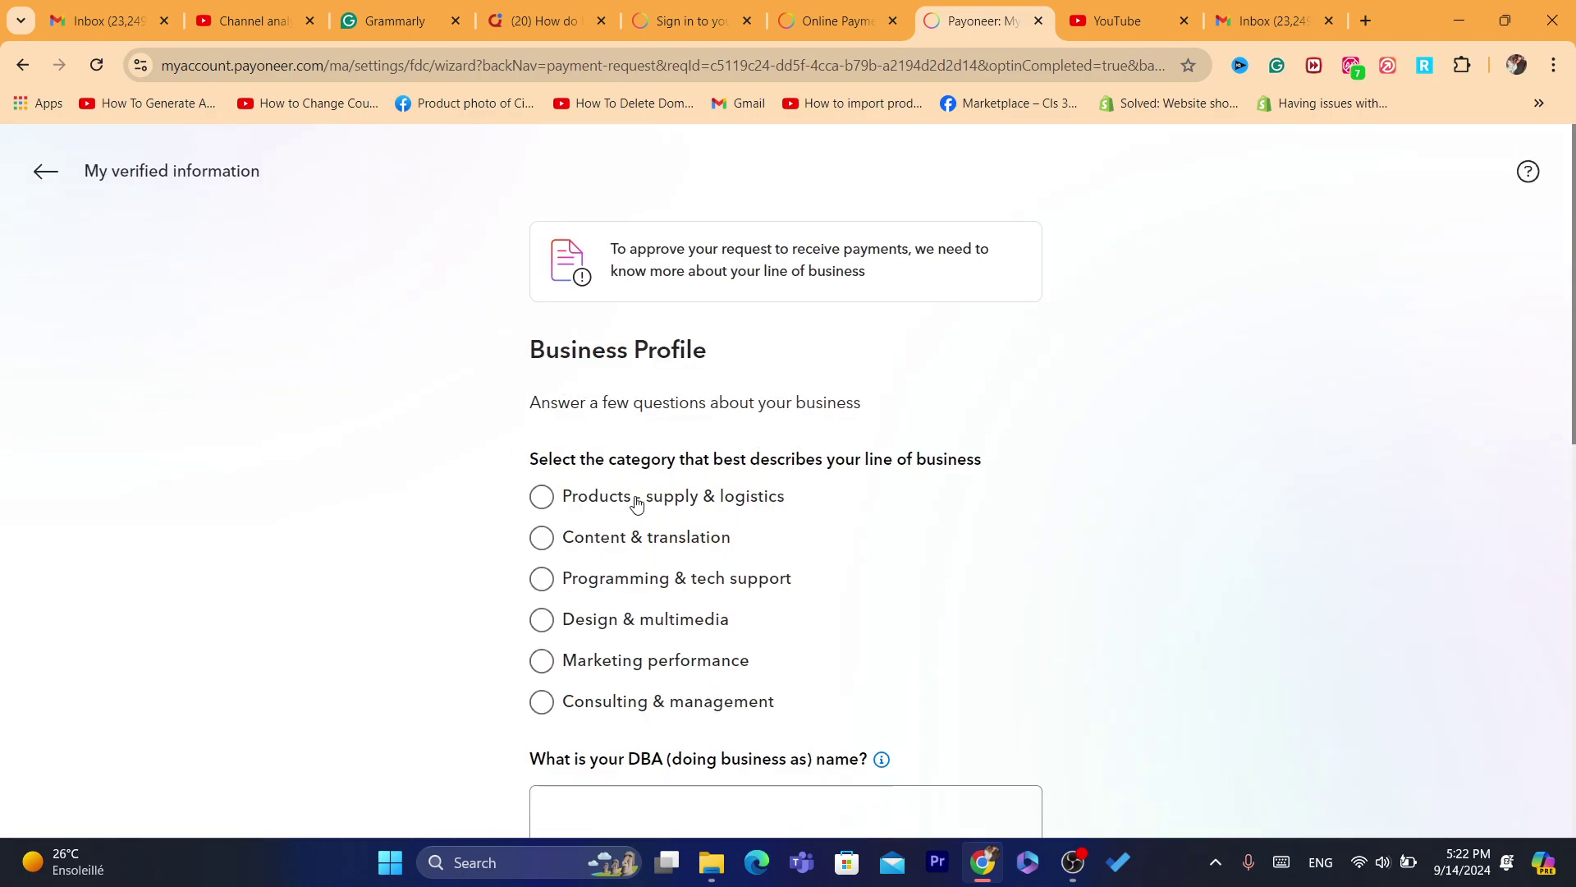
scroll(1574, 305, "down", 2)
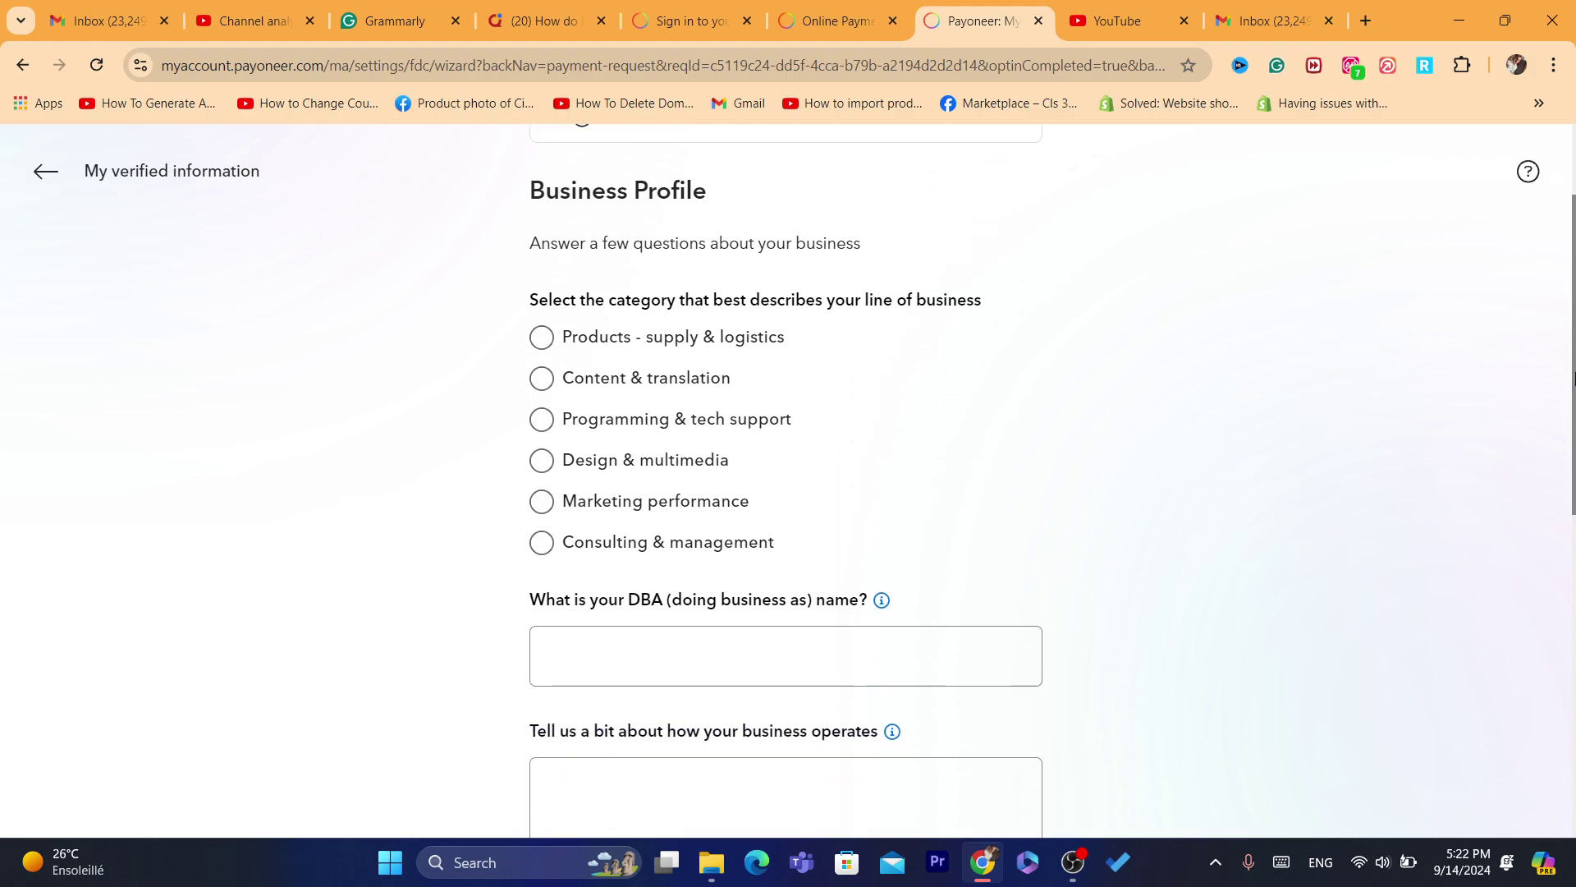
left_click(617, 426)
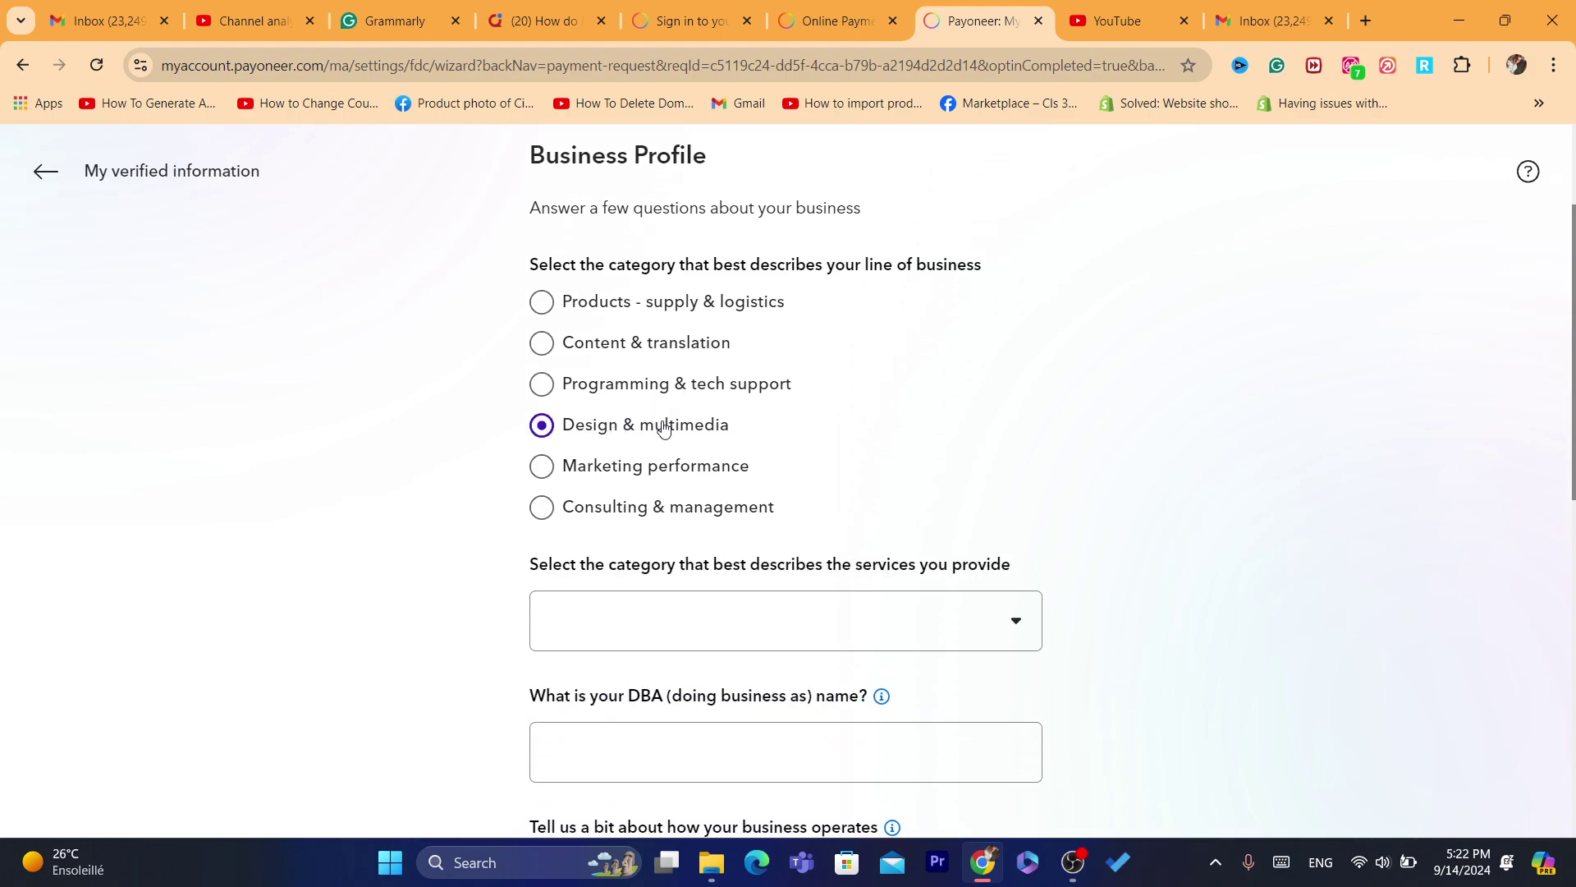
scroll(680, 413, "down", 3)
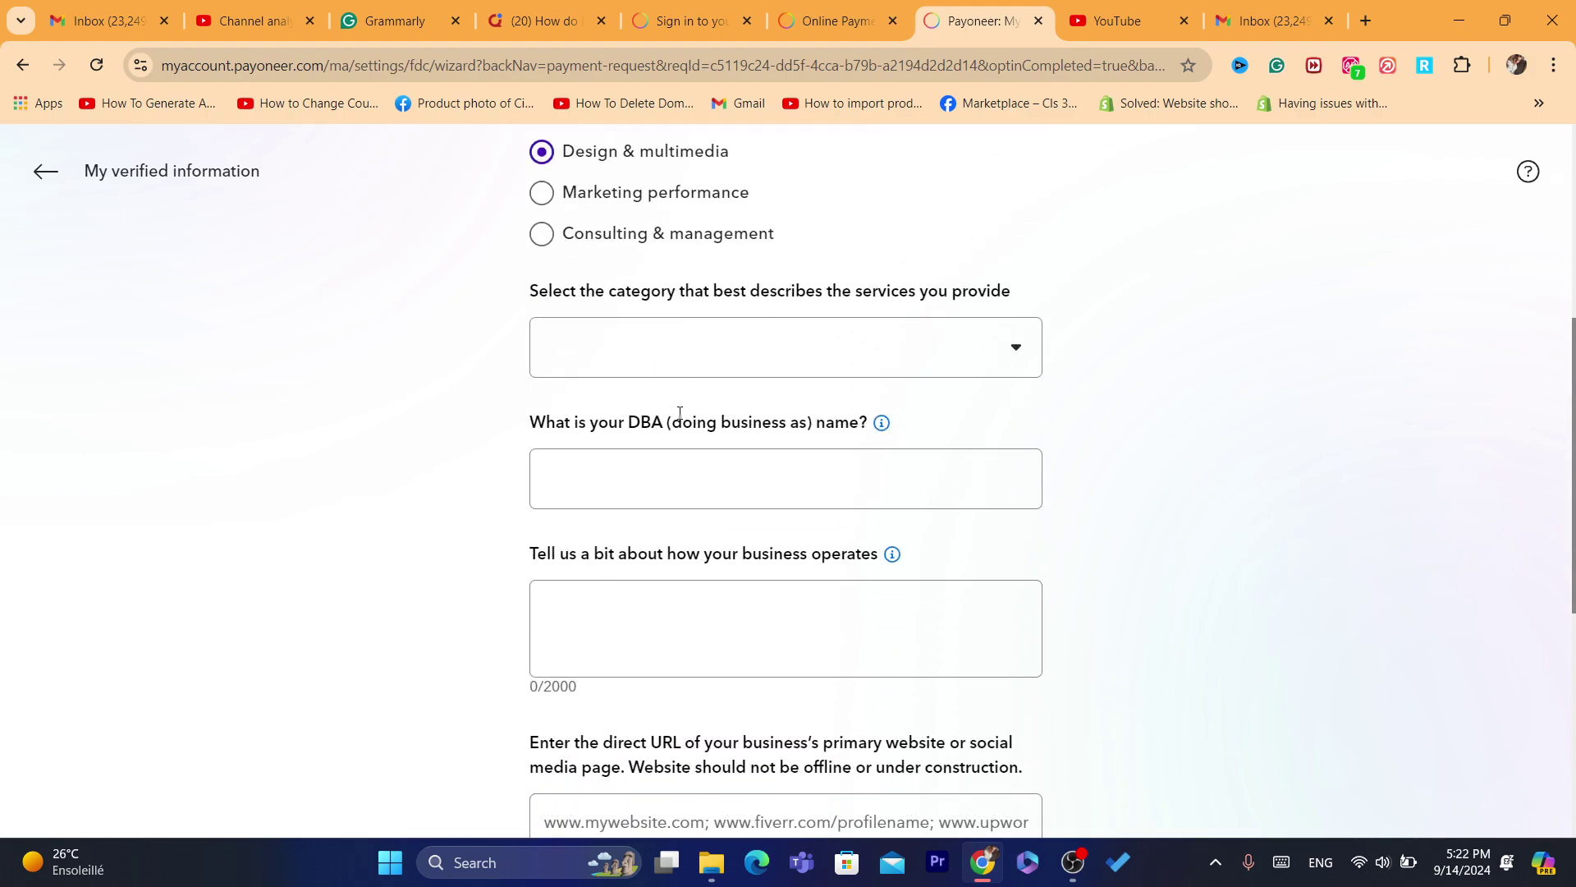
left_click(588, 340)
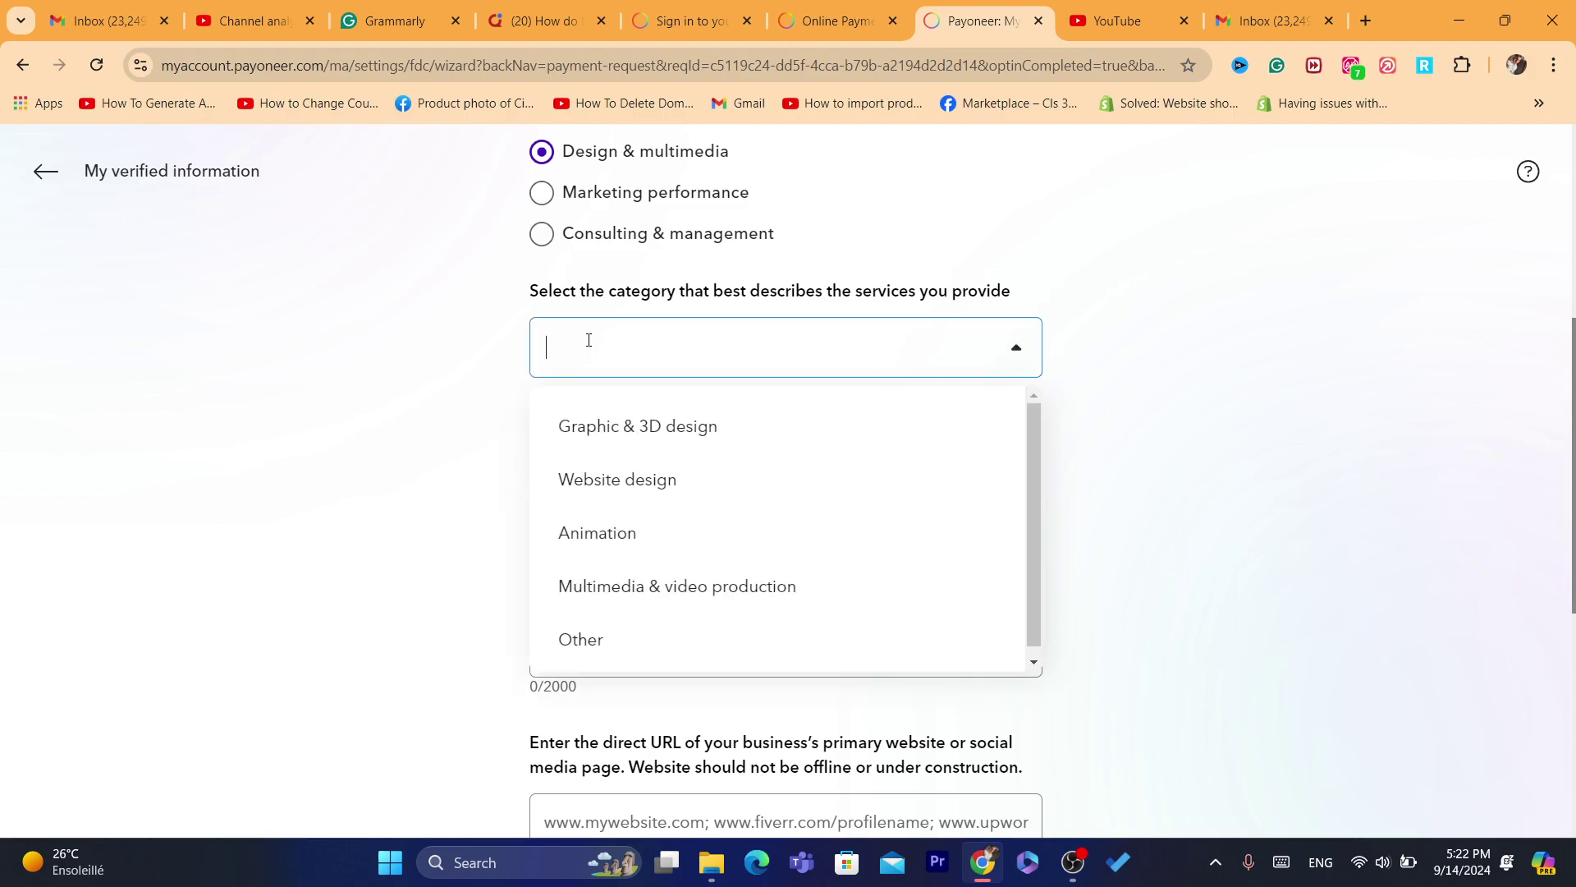
left_click(1181, 345)
- Review the business name, operations and website questions of the business profile, and leave the form without submitting it
scroll(1573, 435, "down", 3)
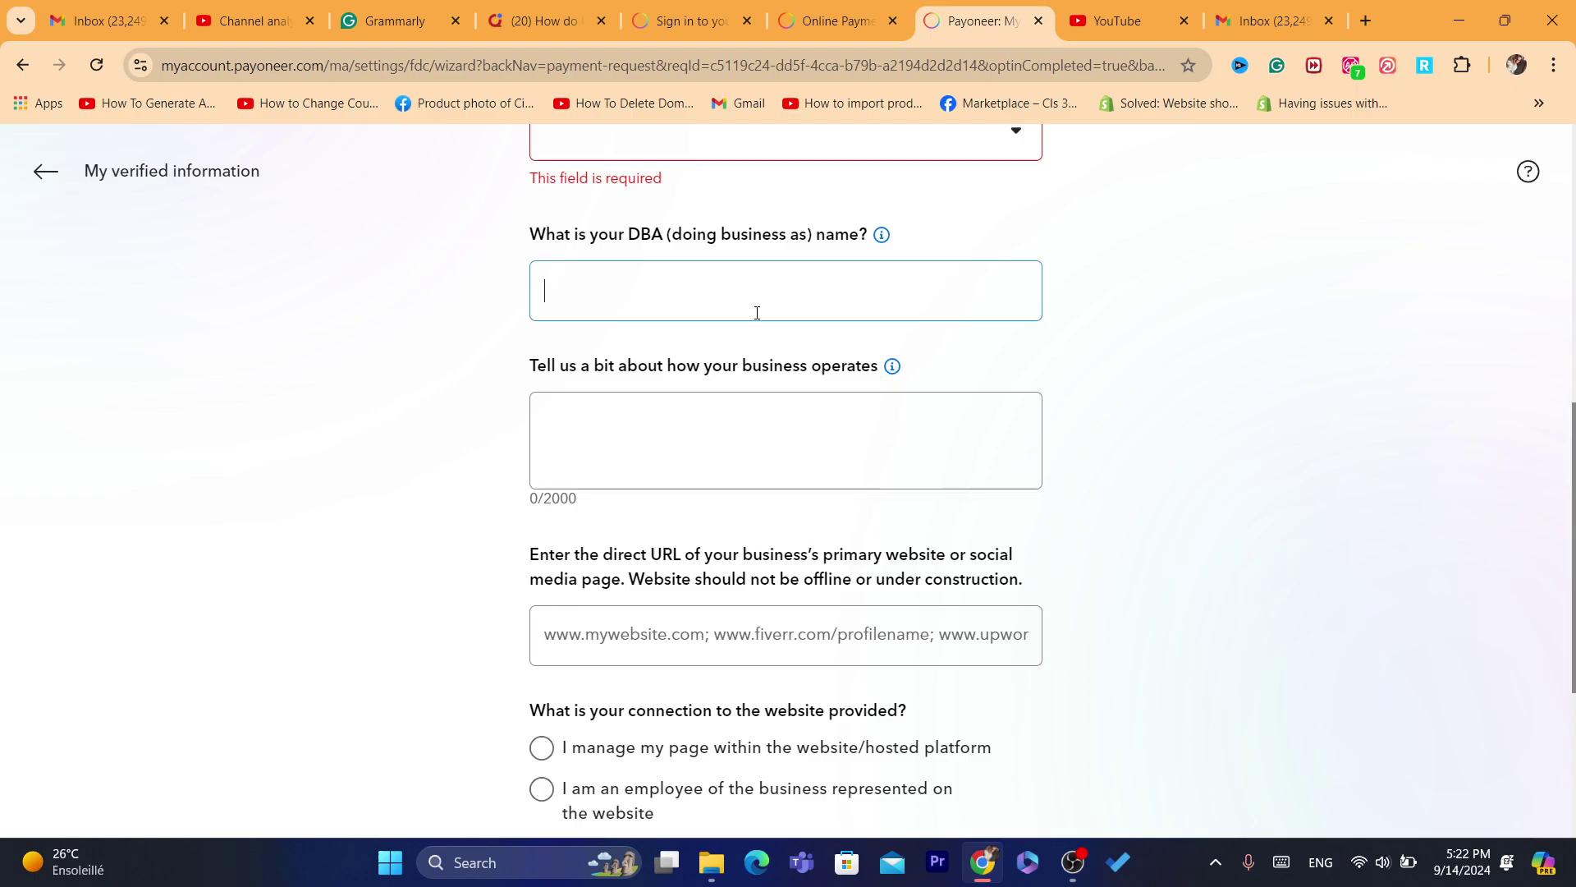
left_click(725, 454)
scroll(1573, 490, "down", 2)
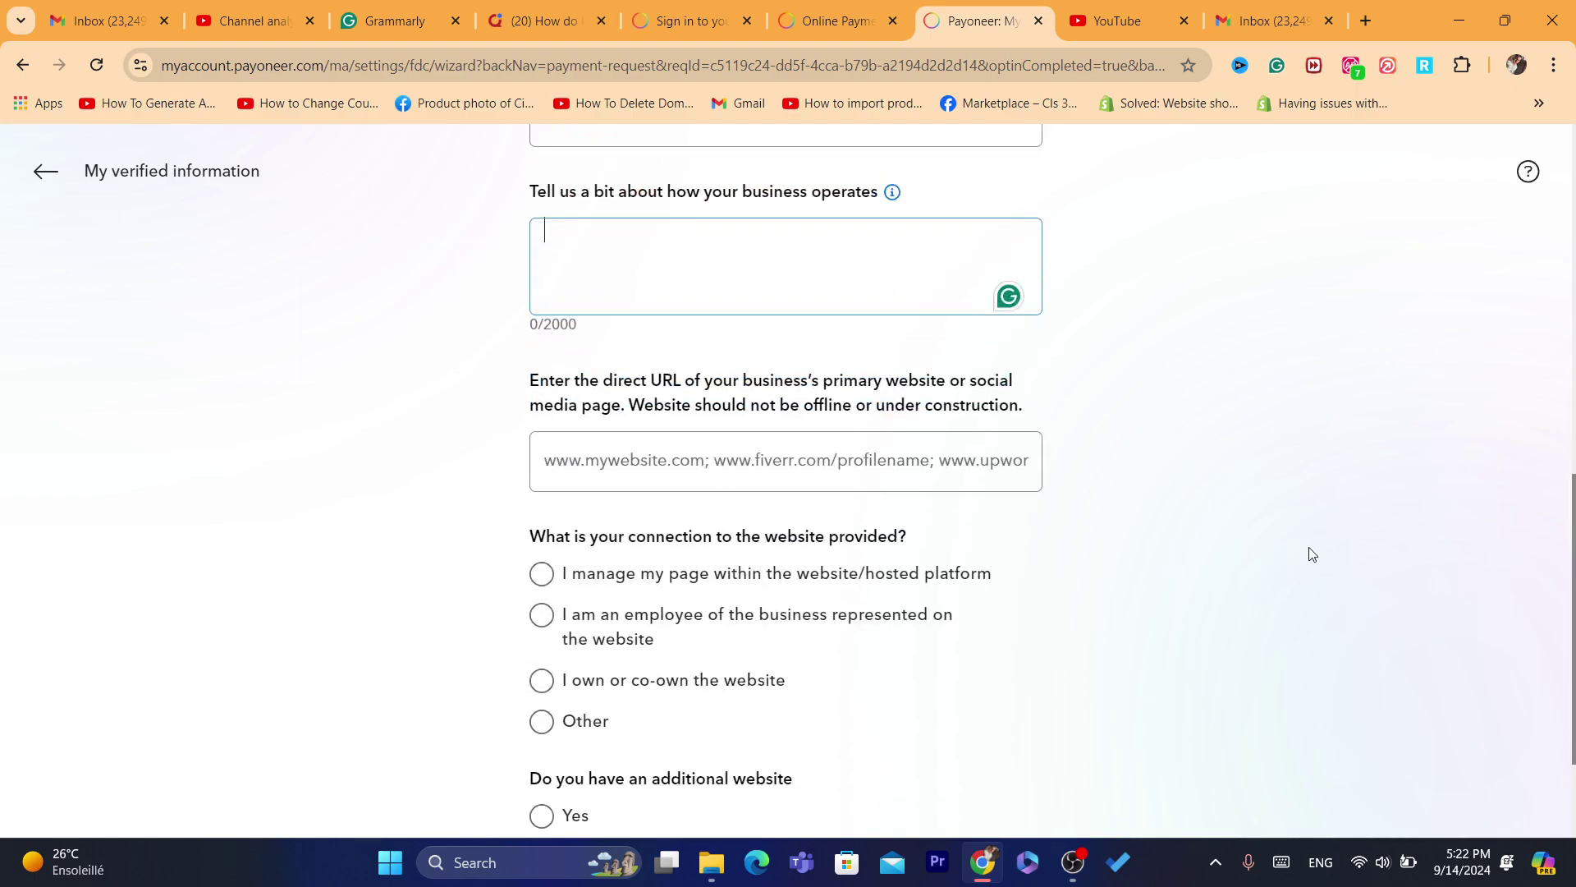
left_click(629, 456)
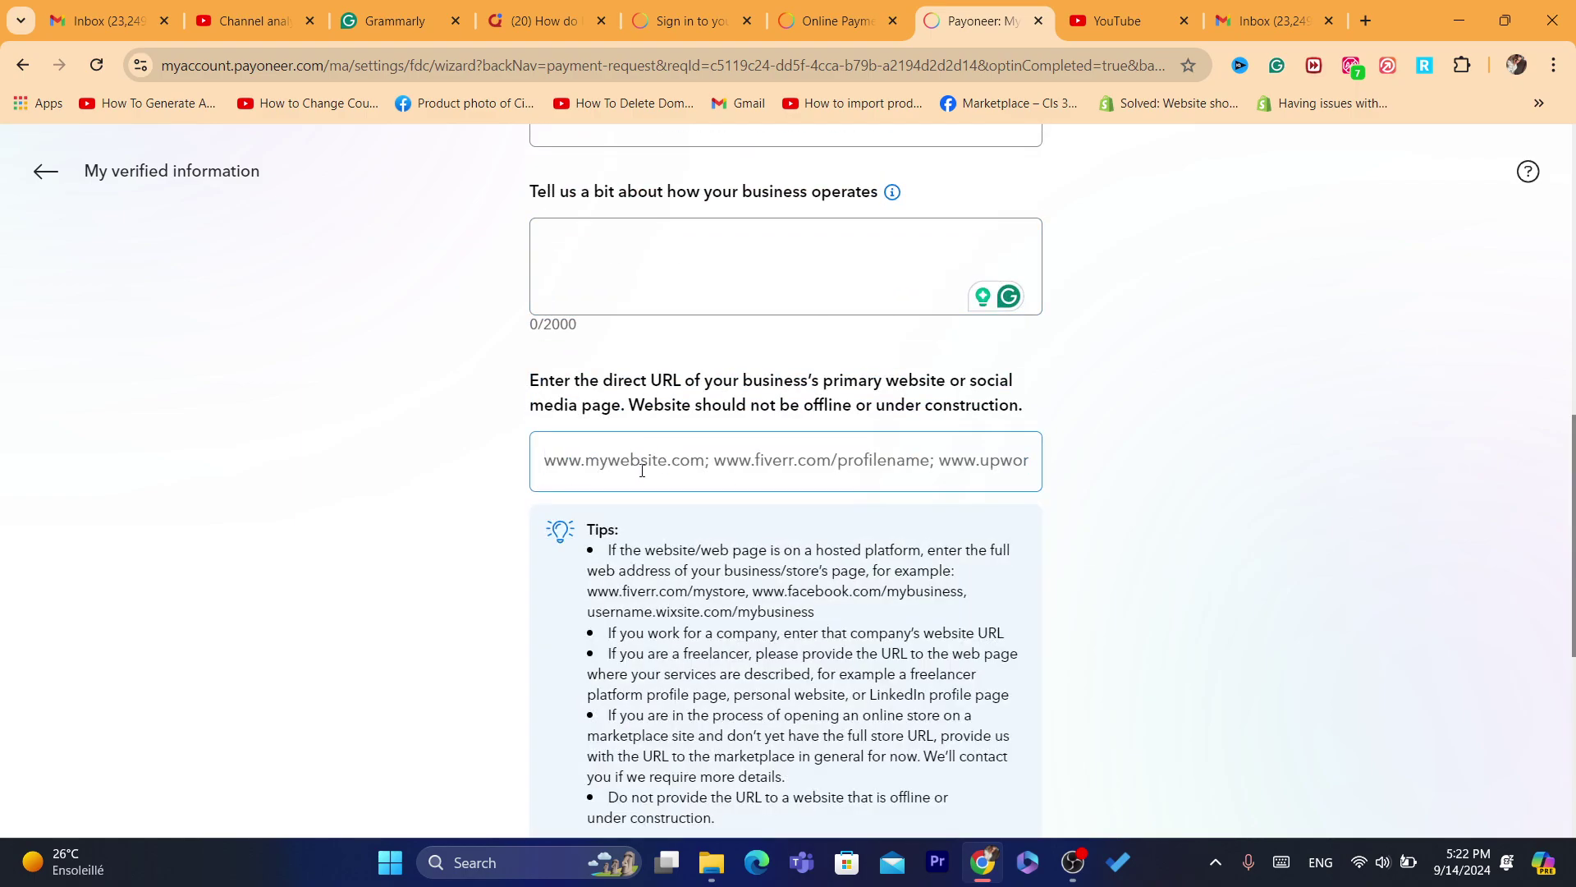
left_click(355, 411)
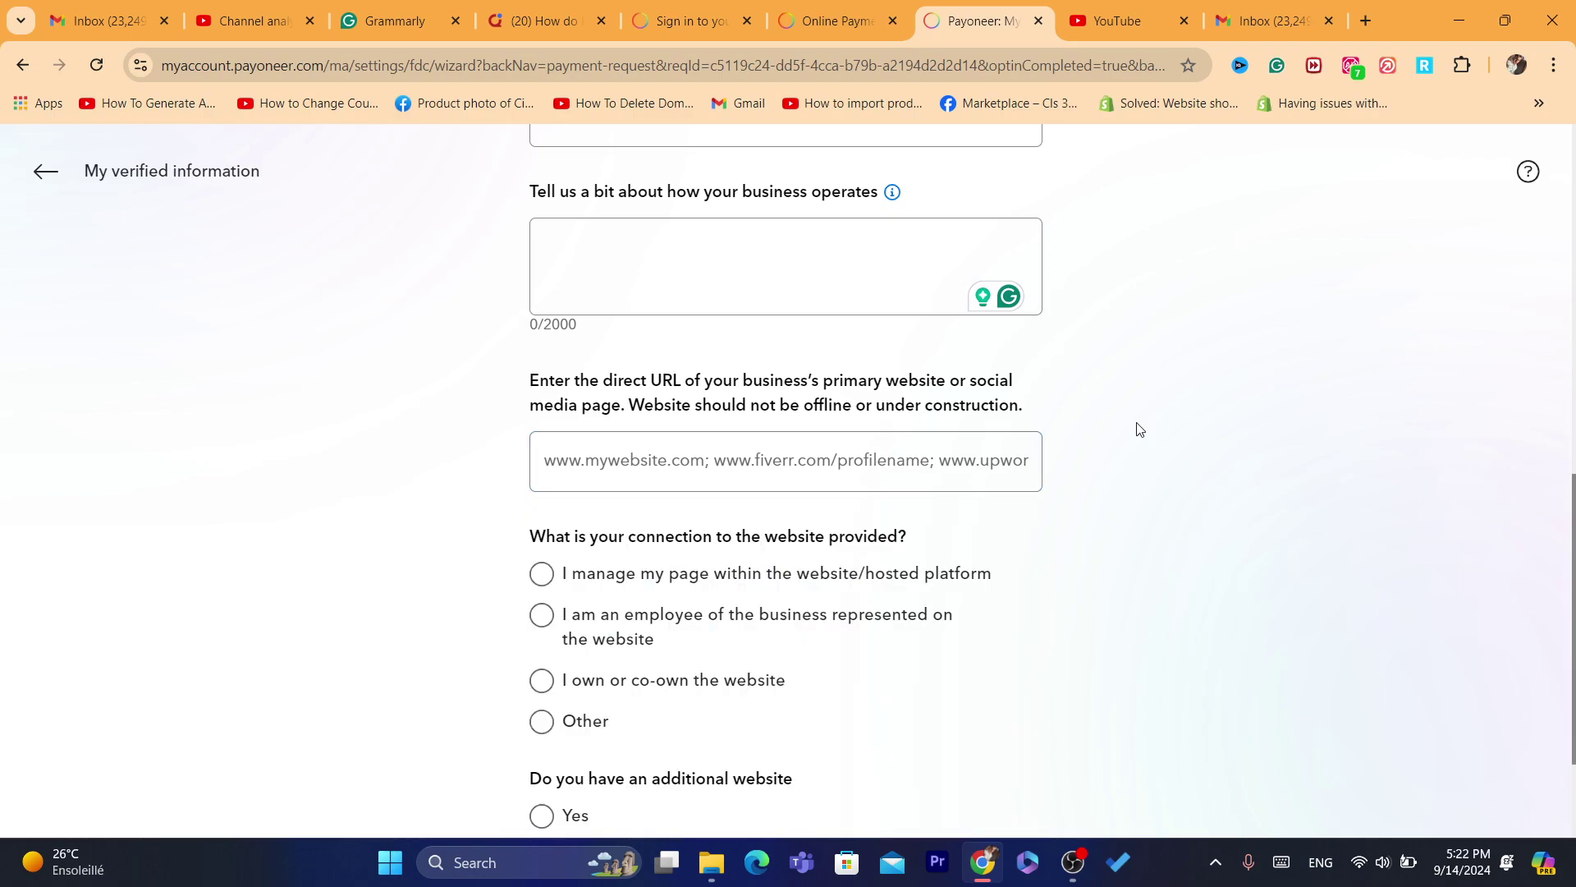
scroll(1573, 500, "up", 8)
scroll(1573, 501, "down", 10)
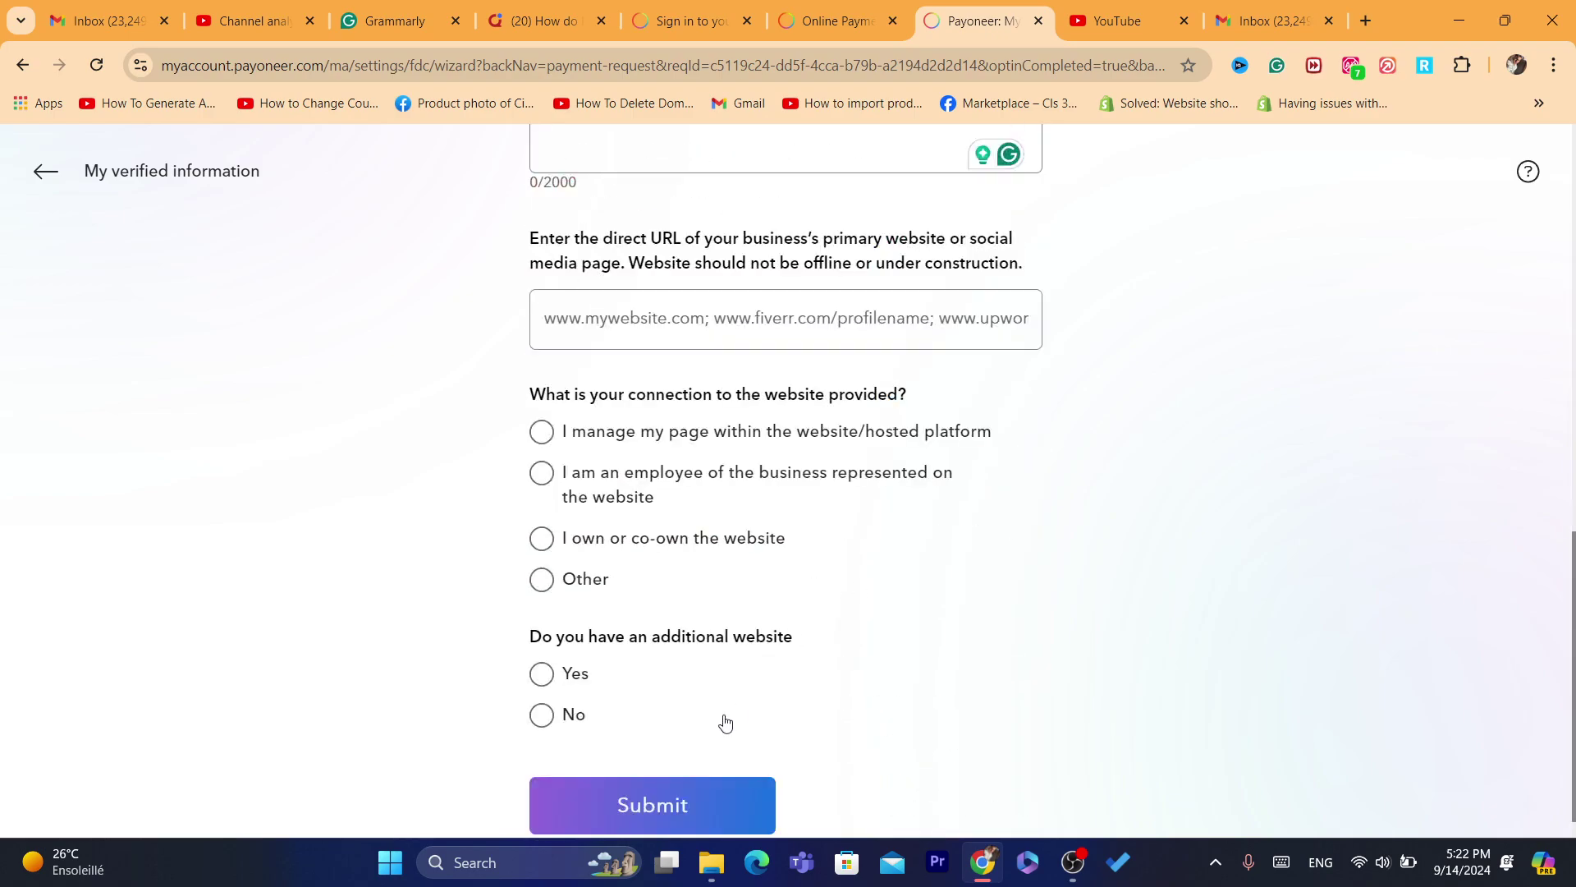
left_click(47, 172)
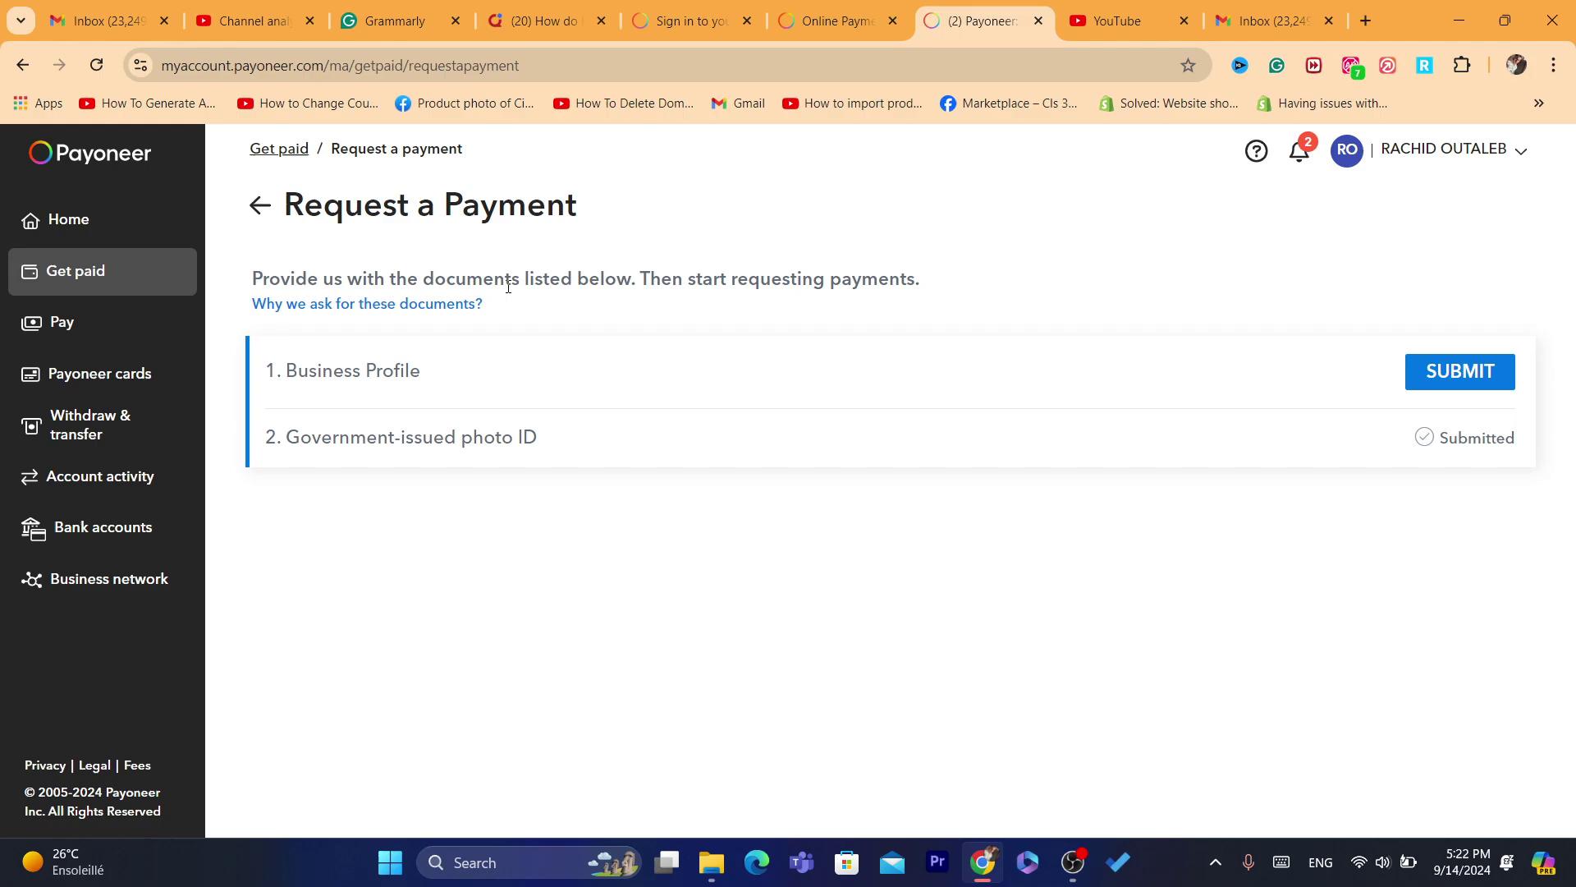
- Reread the document instruction for payment requests, and briefly check the Gmail inbox before returning to the Payoneer page
triple_click(508, 283)
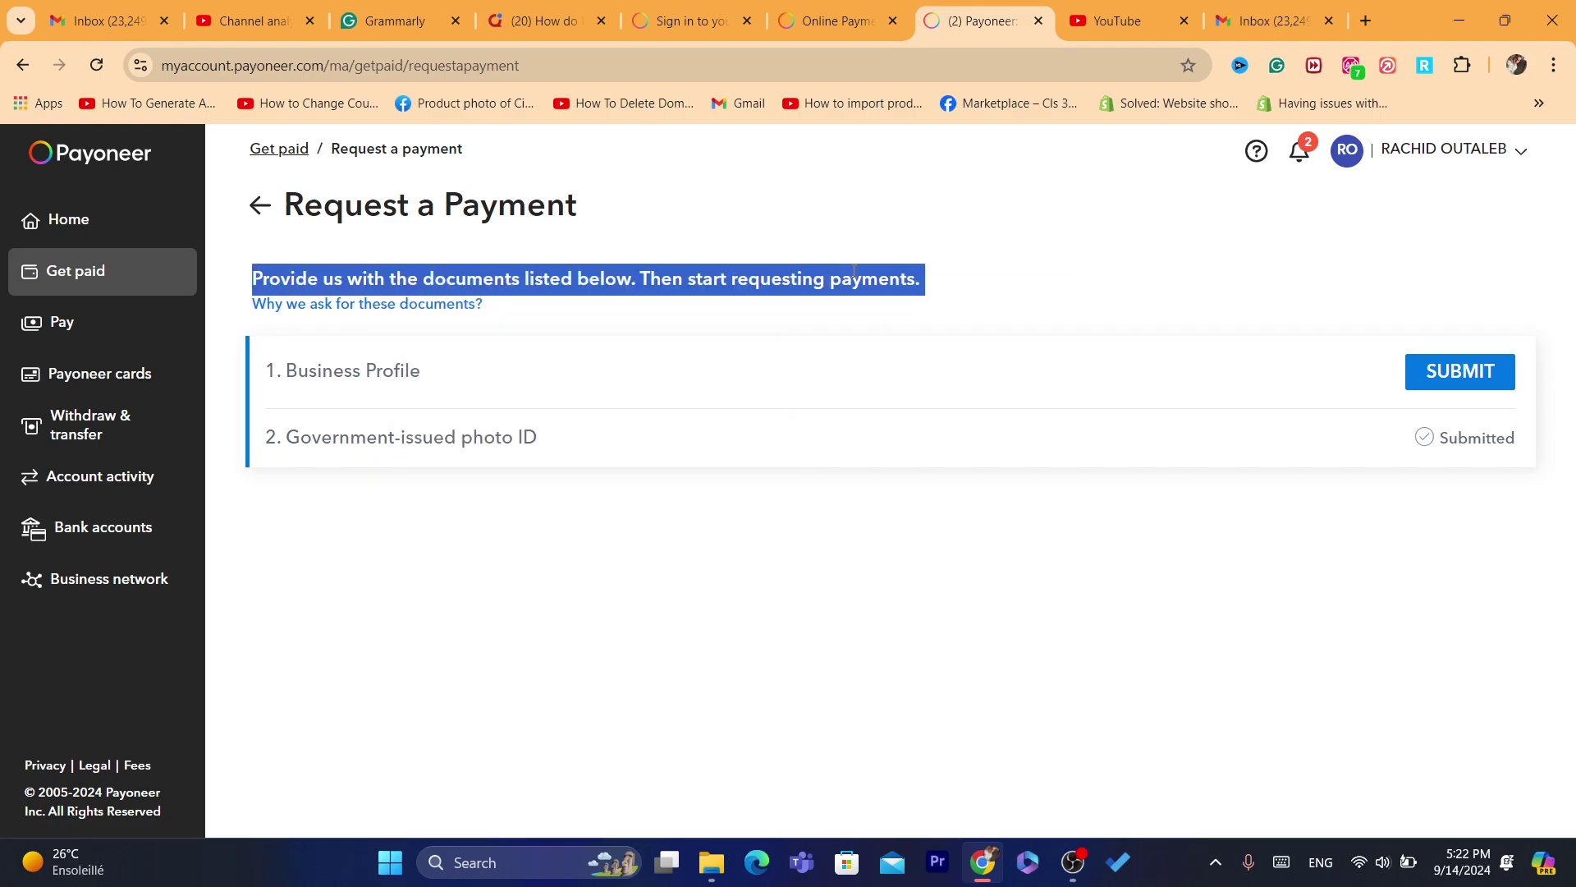
left_click(685, 279)
left_click(950, 294)
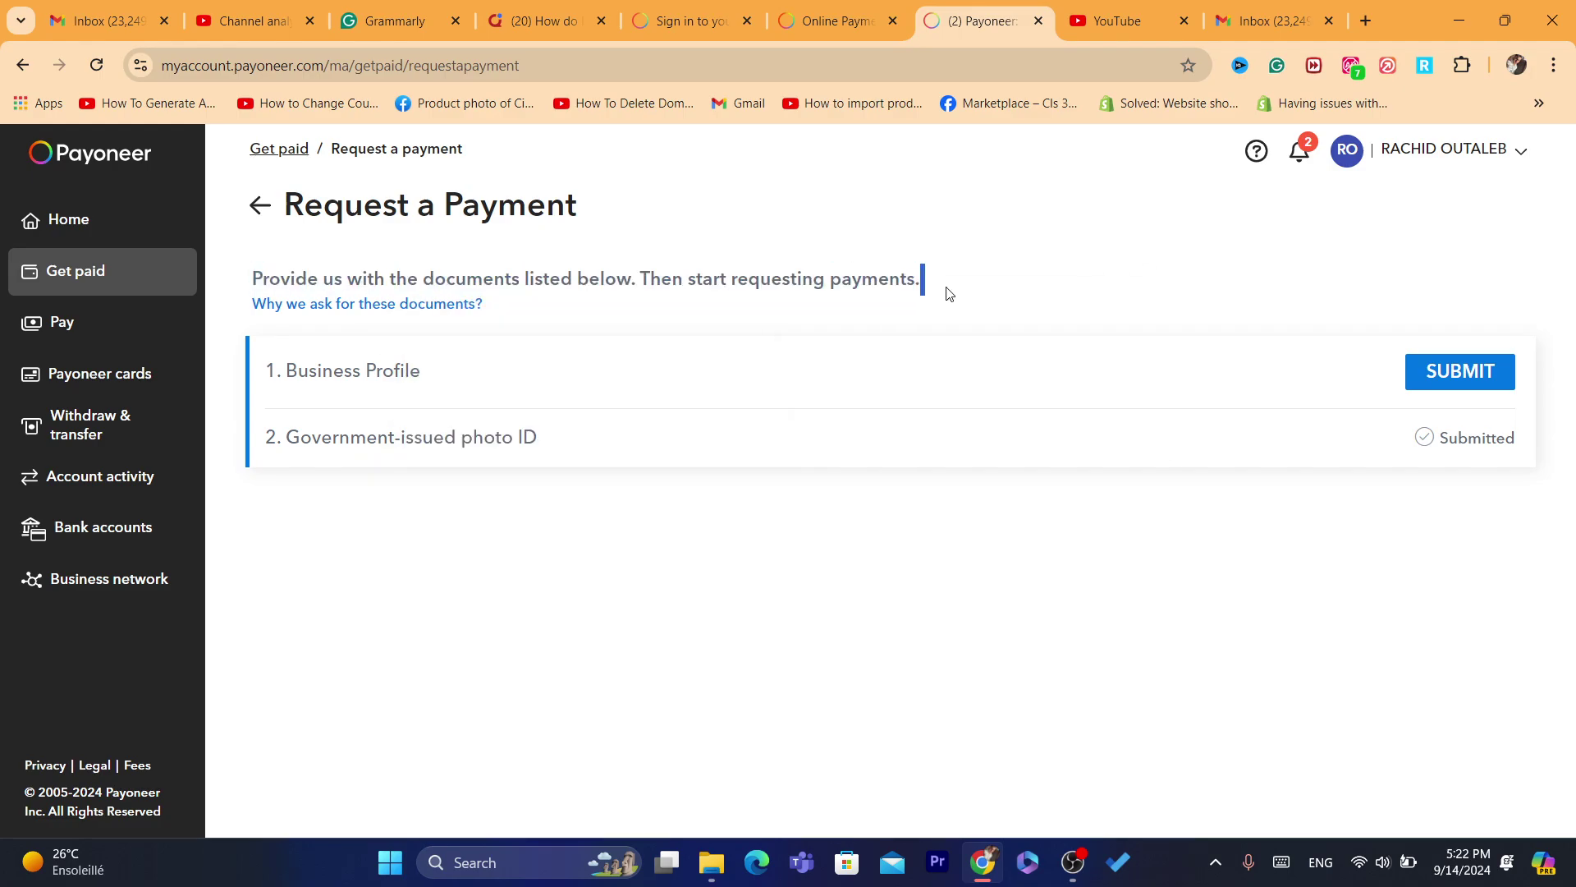
left_click(1272, 21)
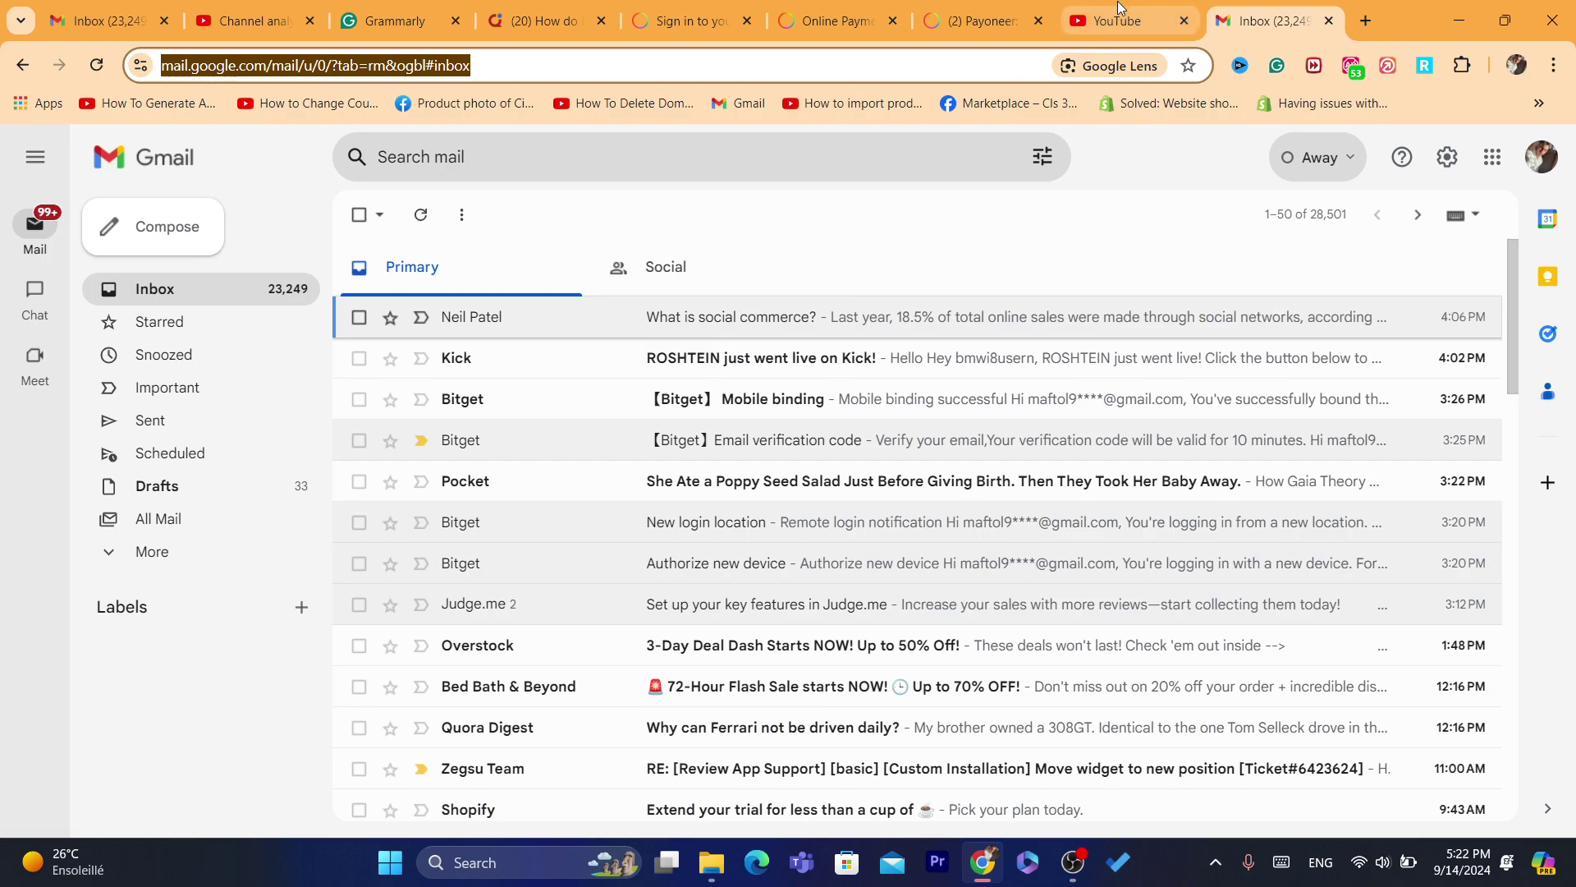
left_click(981, 21)
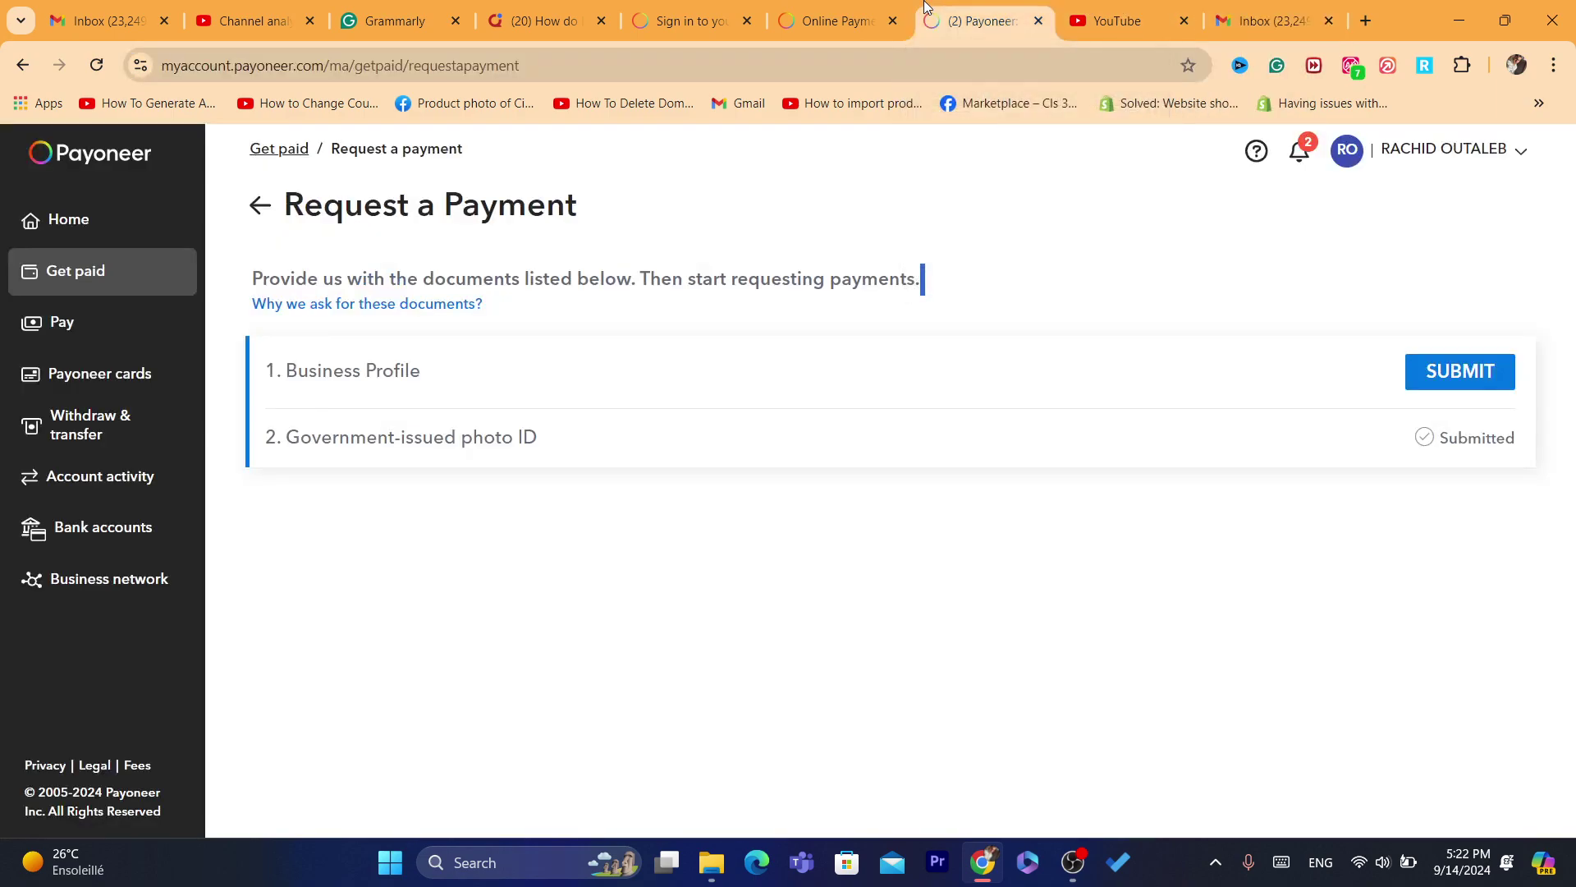
- Go back from the payment request to the Get paid page
left_click(256, 207)
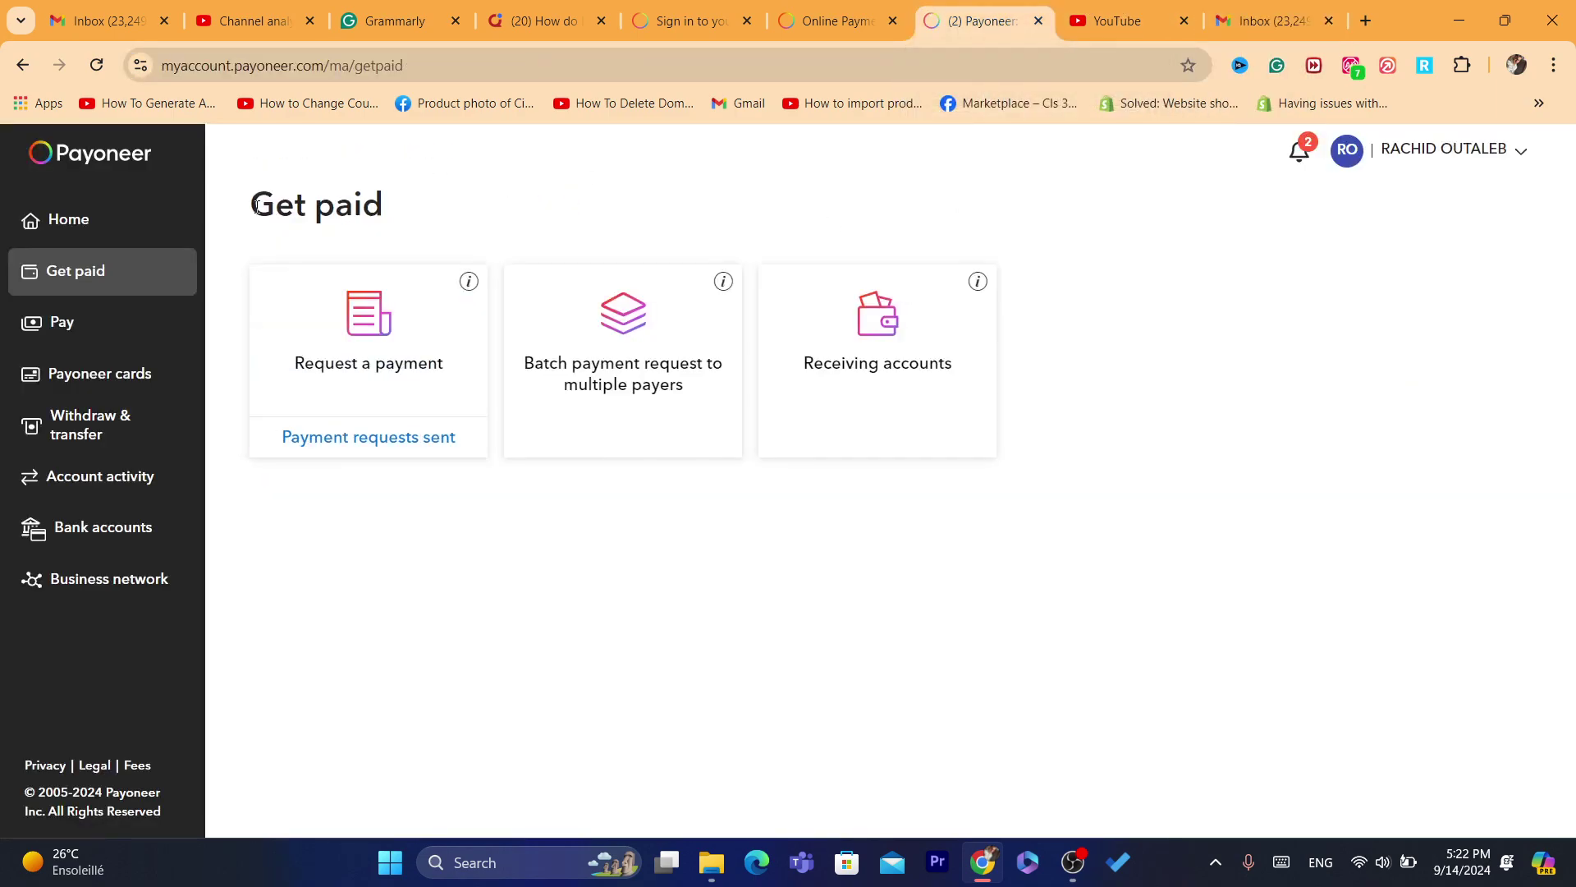
triple_click(280, 207)
left_click(465, 217)
- Open the home page and examine the total funds in all balances
left_click(77, 219)
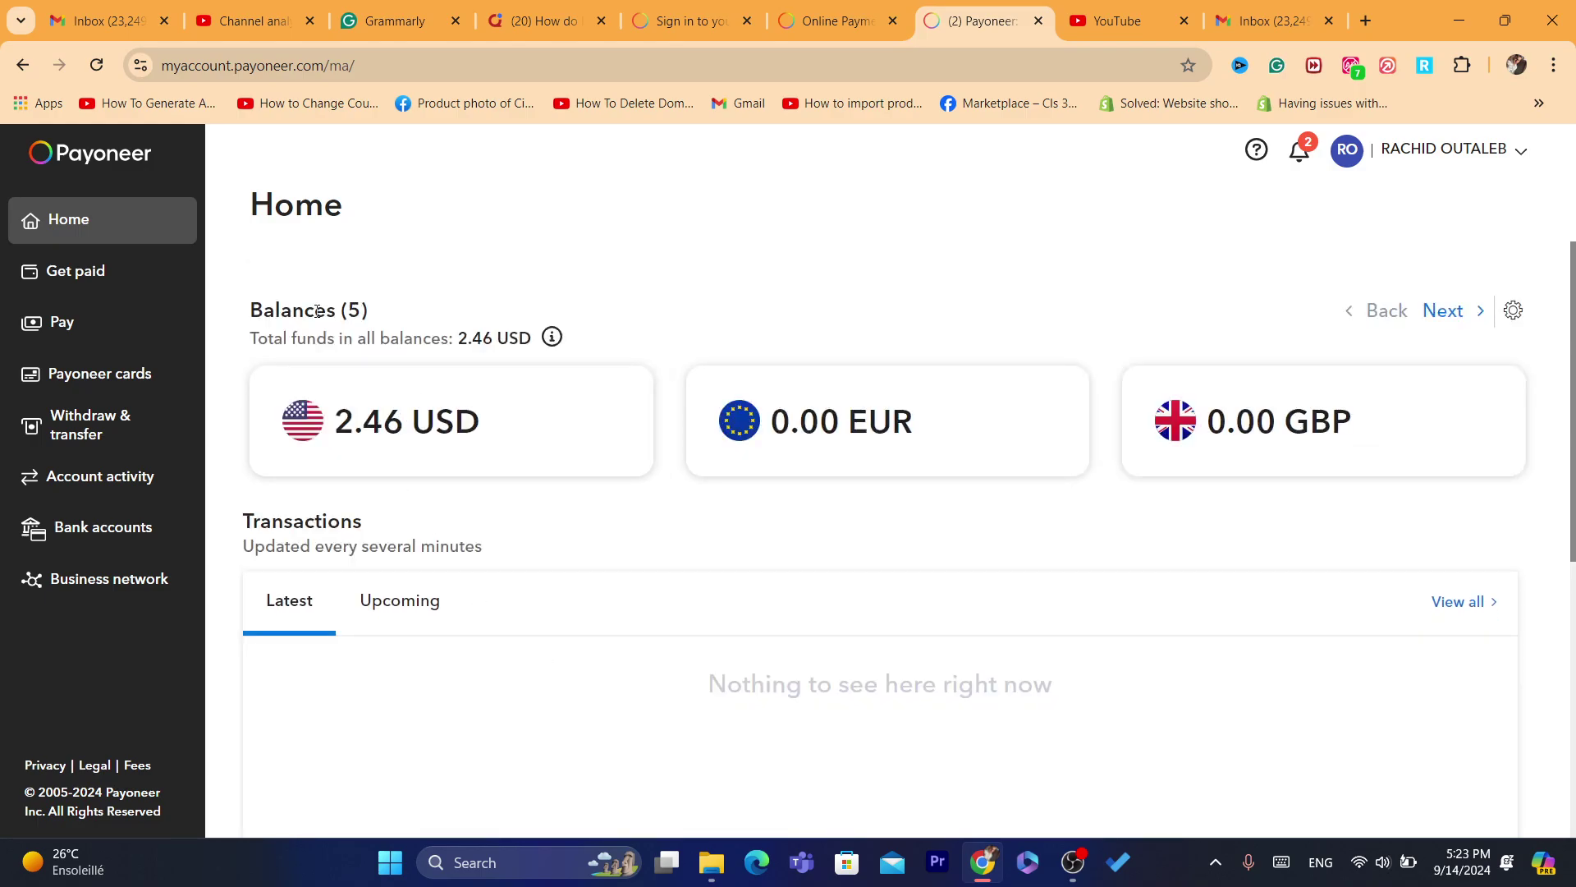
left_click_drag(241, 318, 529, 339)
left_click(529, 339)
- Return to the Get paid page and look over its payment options
left_click(145, 277)
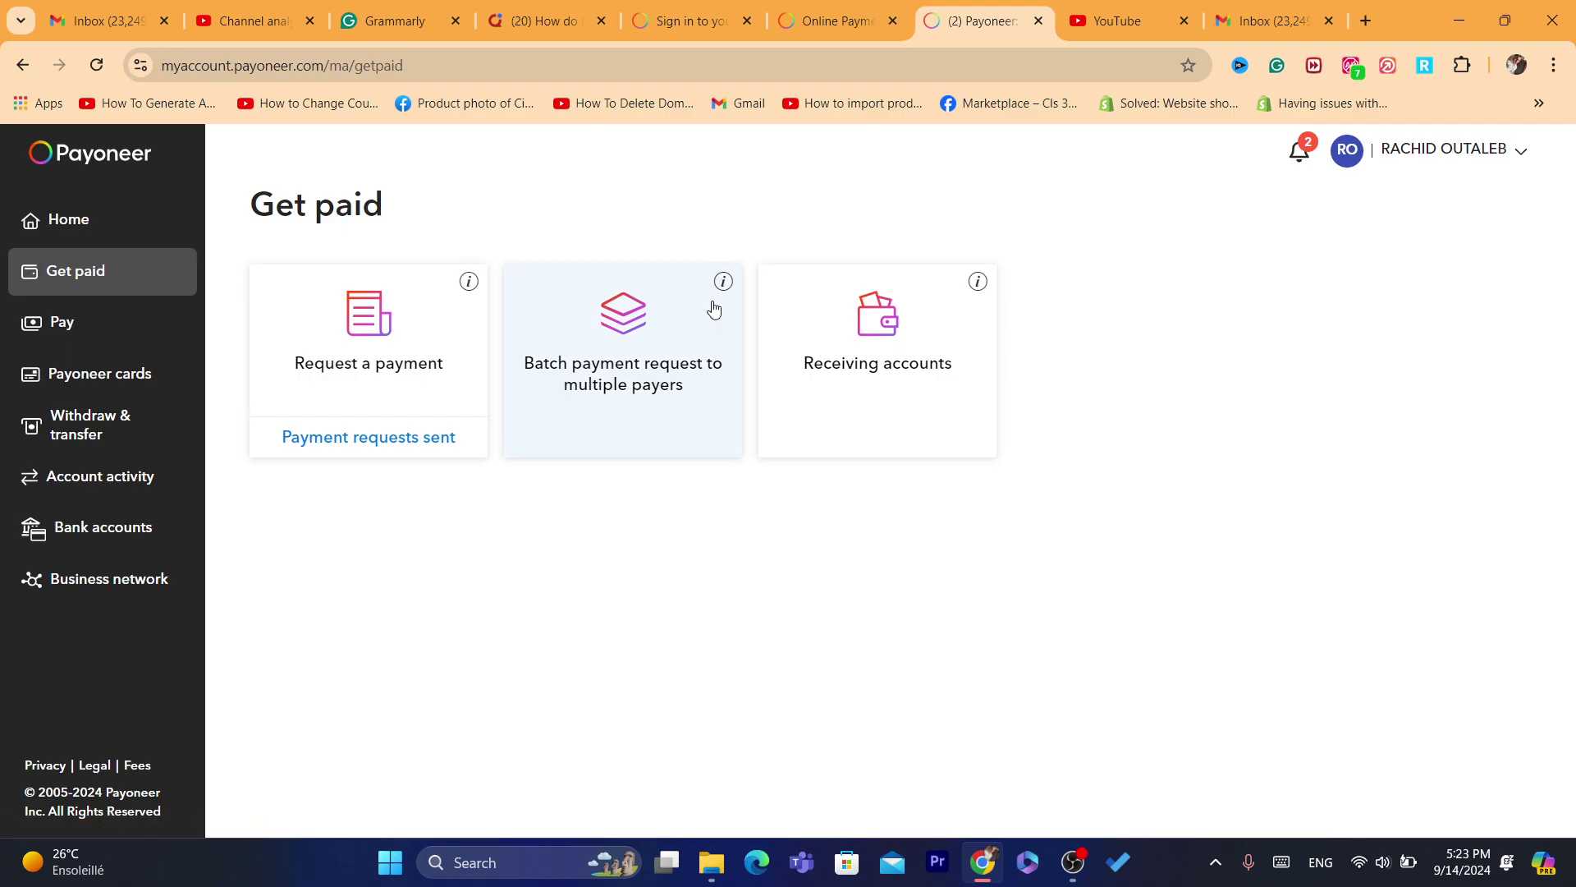
triple_click(333, 197)
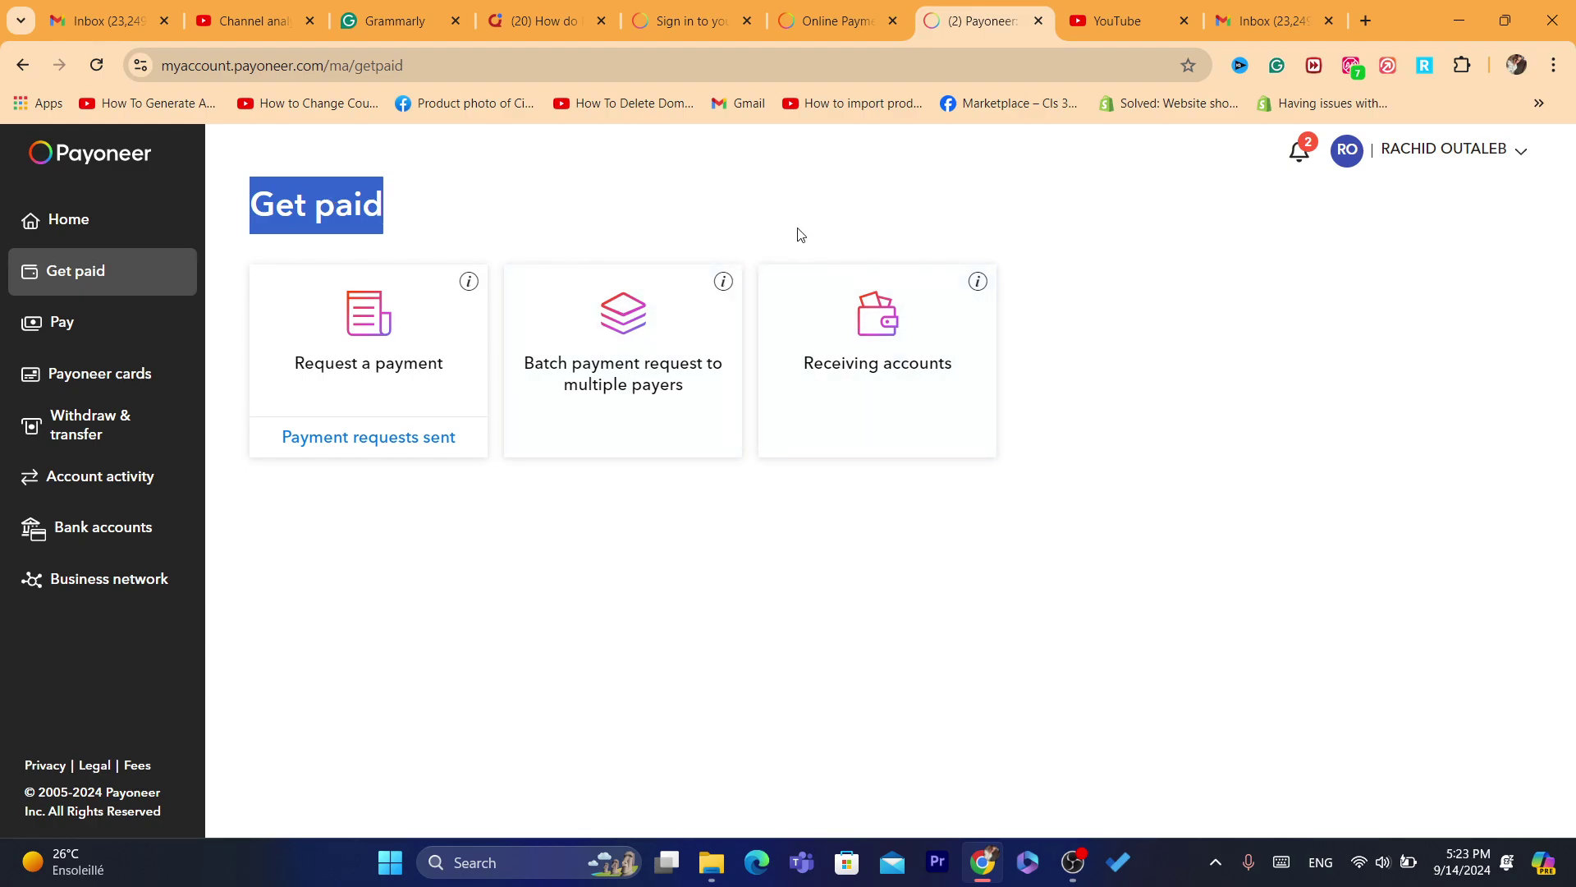
left_click(765, 224)
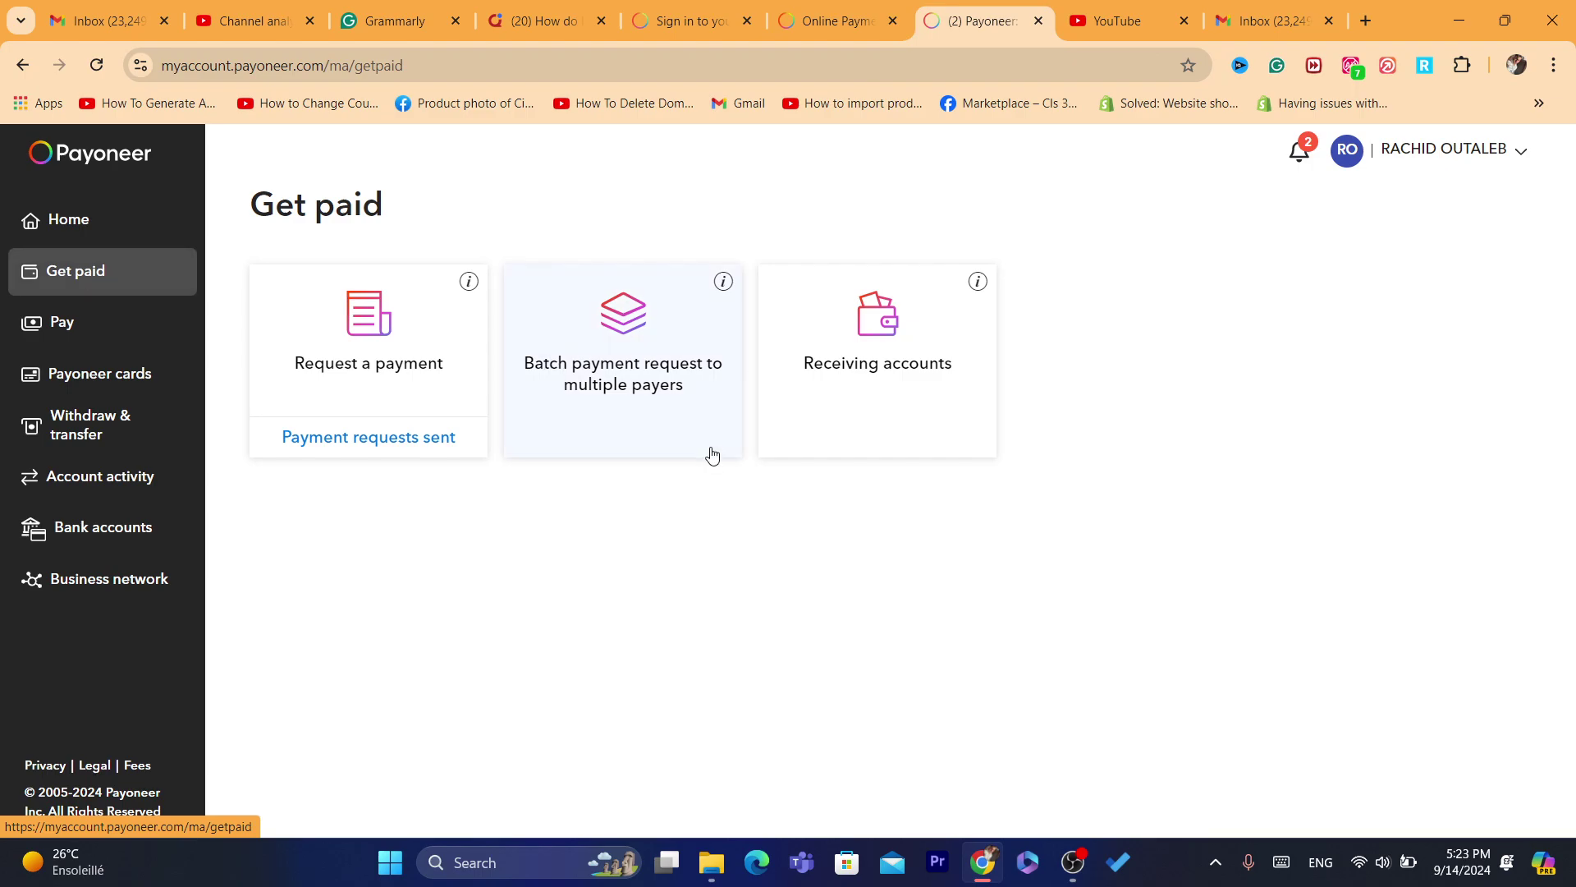
- Open the USD account among the receiving accounts and examine its bank account details
left_click(887, 412)
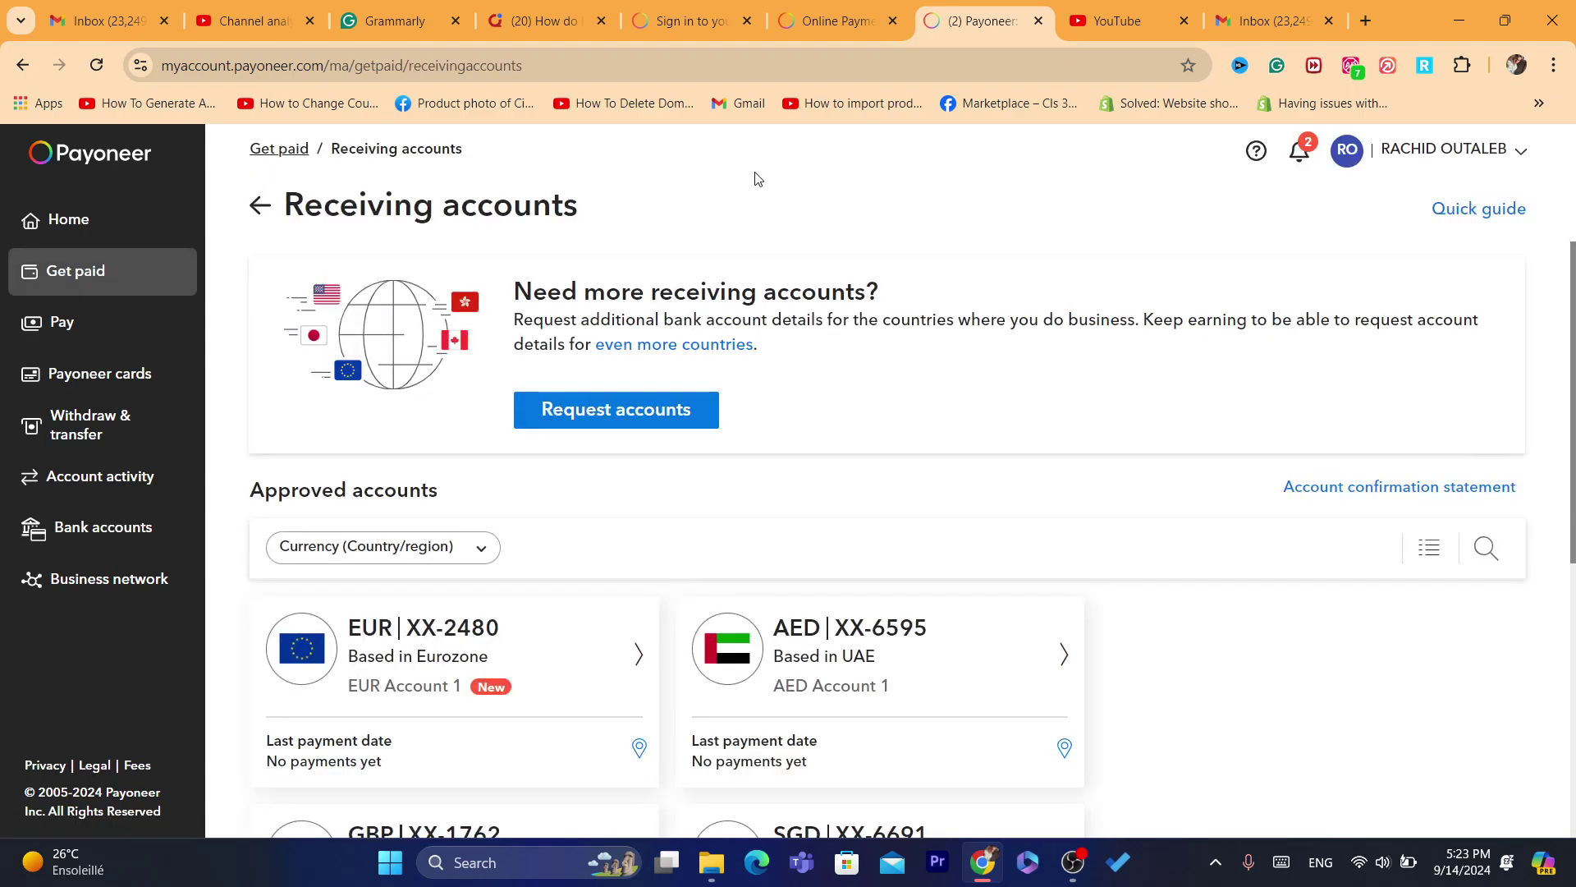
scroll(820, 509, "down", 5)
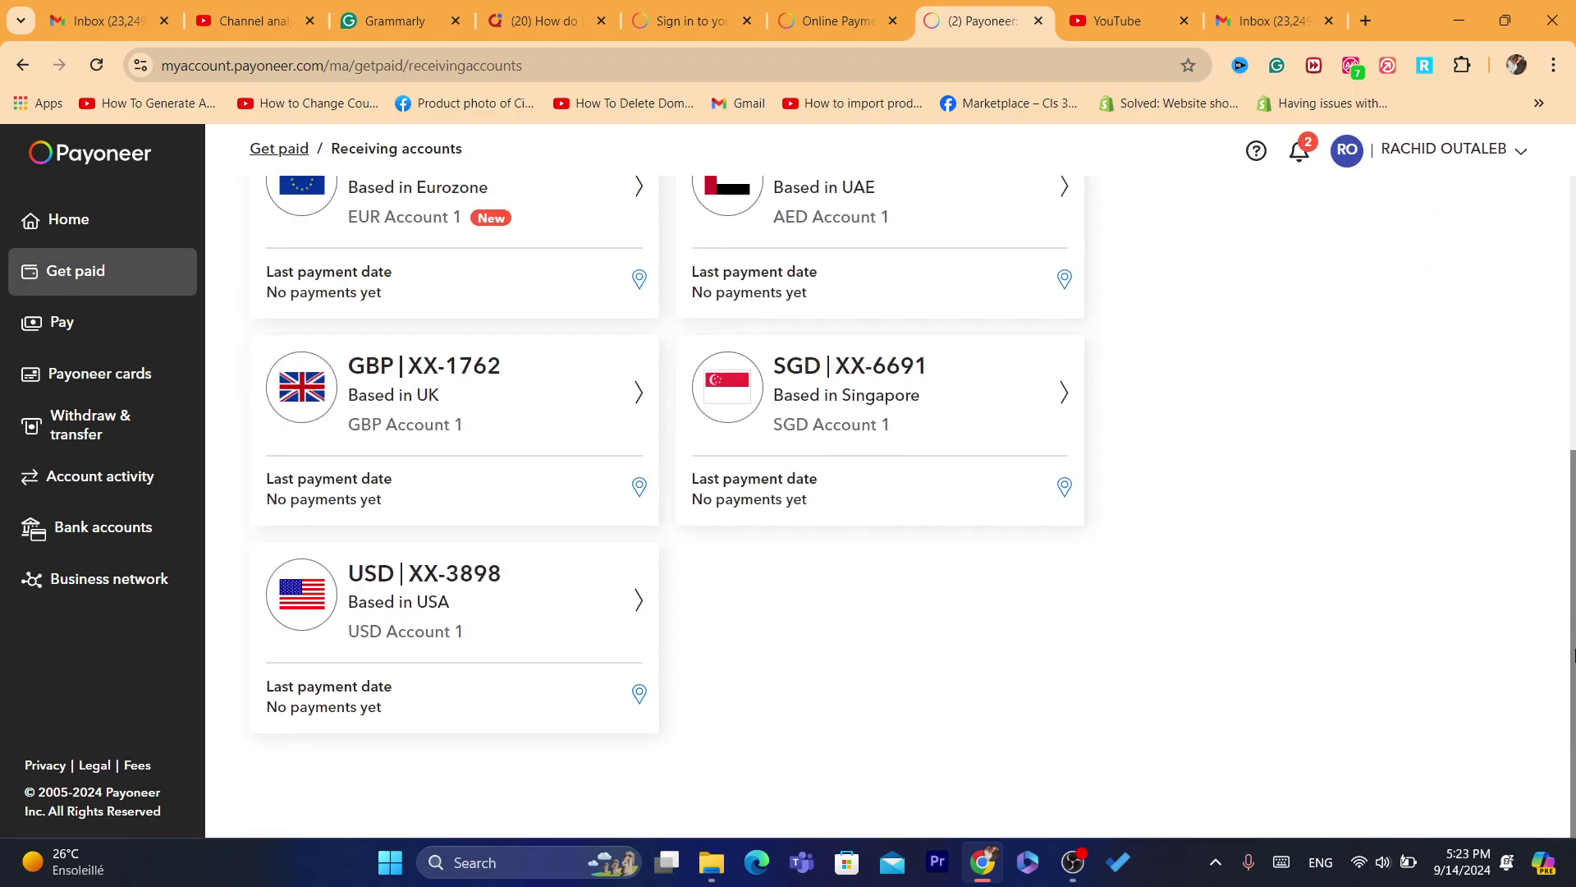
left_click(413, 601)
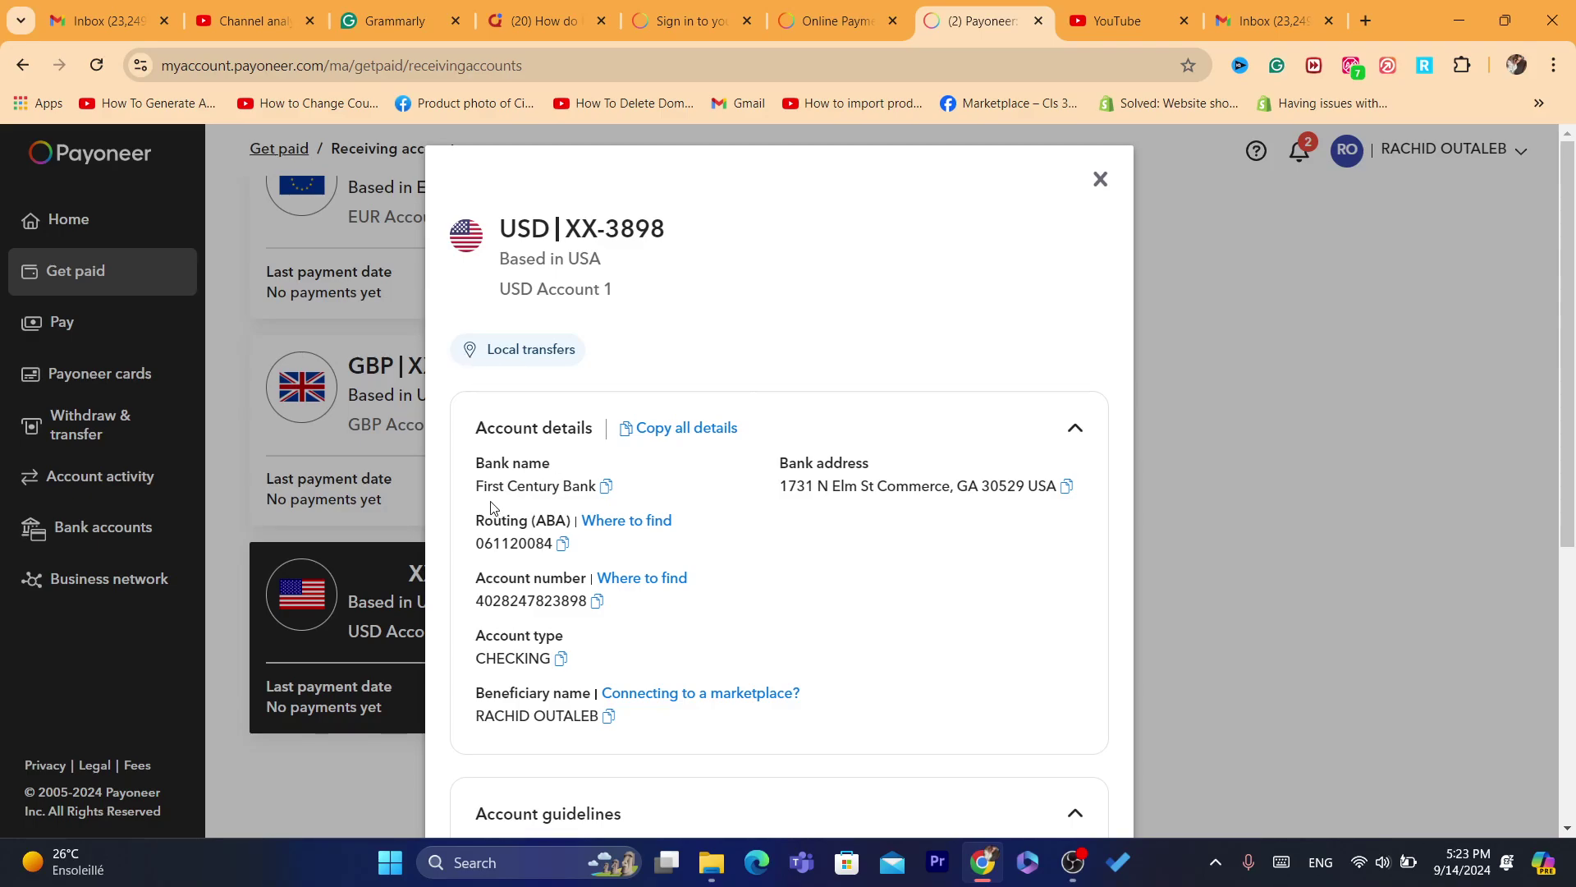
left_click_drag(474, 482, 701, 655)
left_click(703, 658)
- Examine the general guidelines for payments into the USD receiving account
scroll(693, 405, "down", 5)
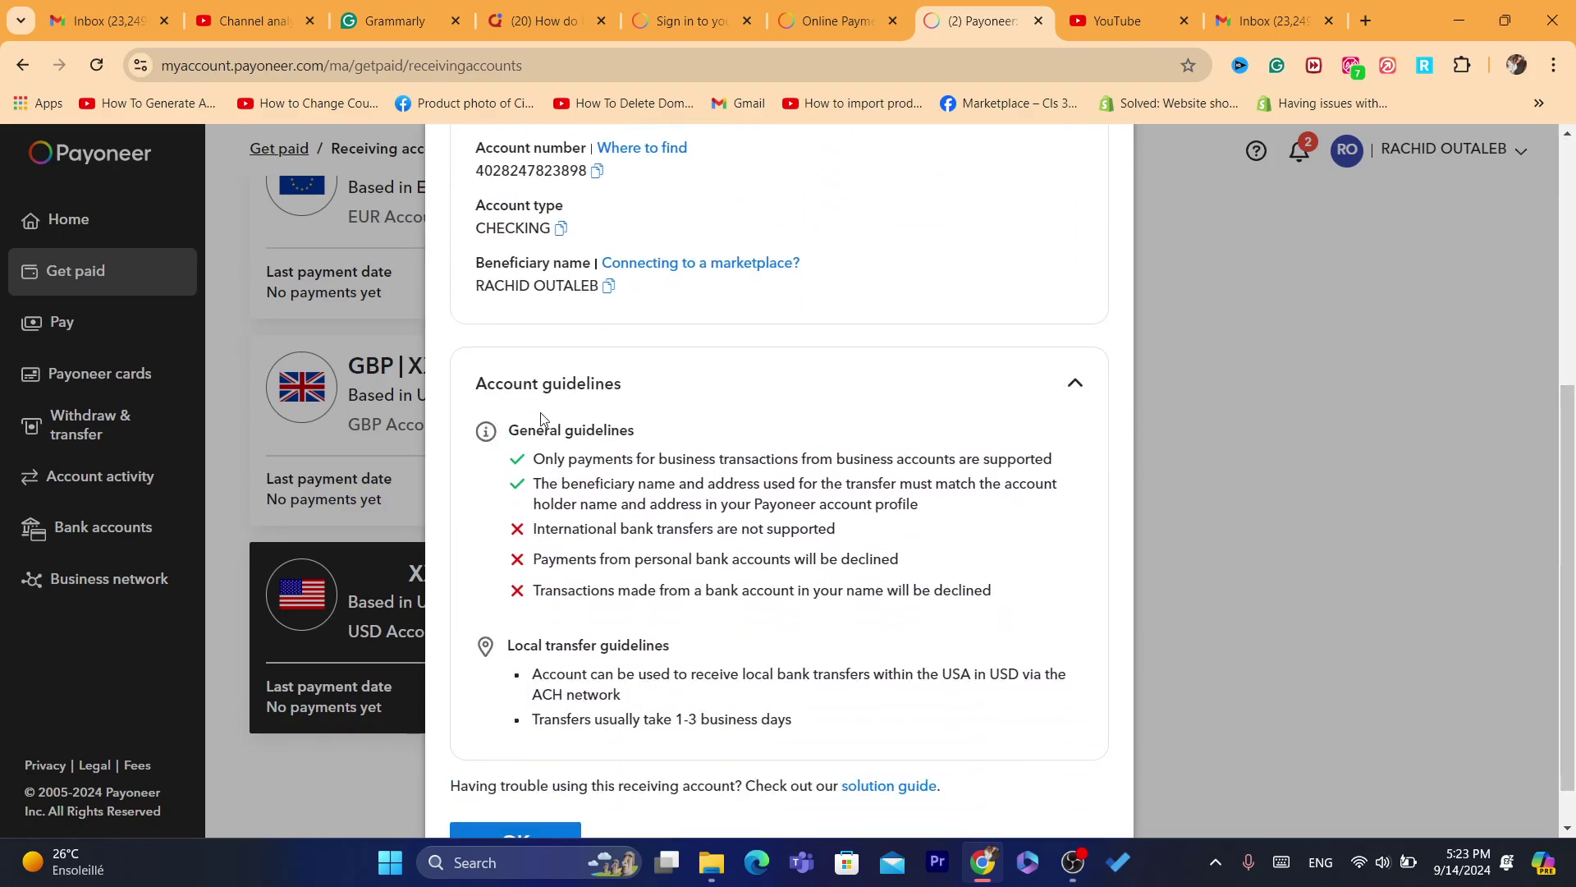
left_click_drag(517, 471, 769, 526)
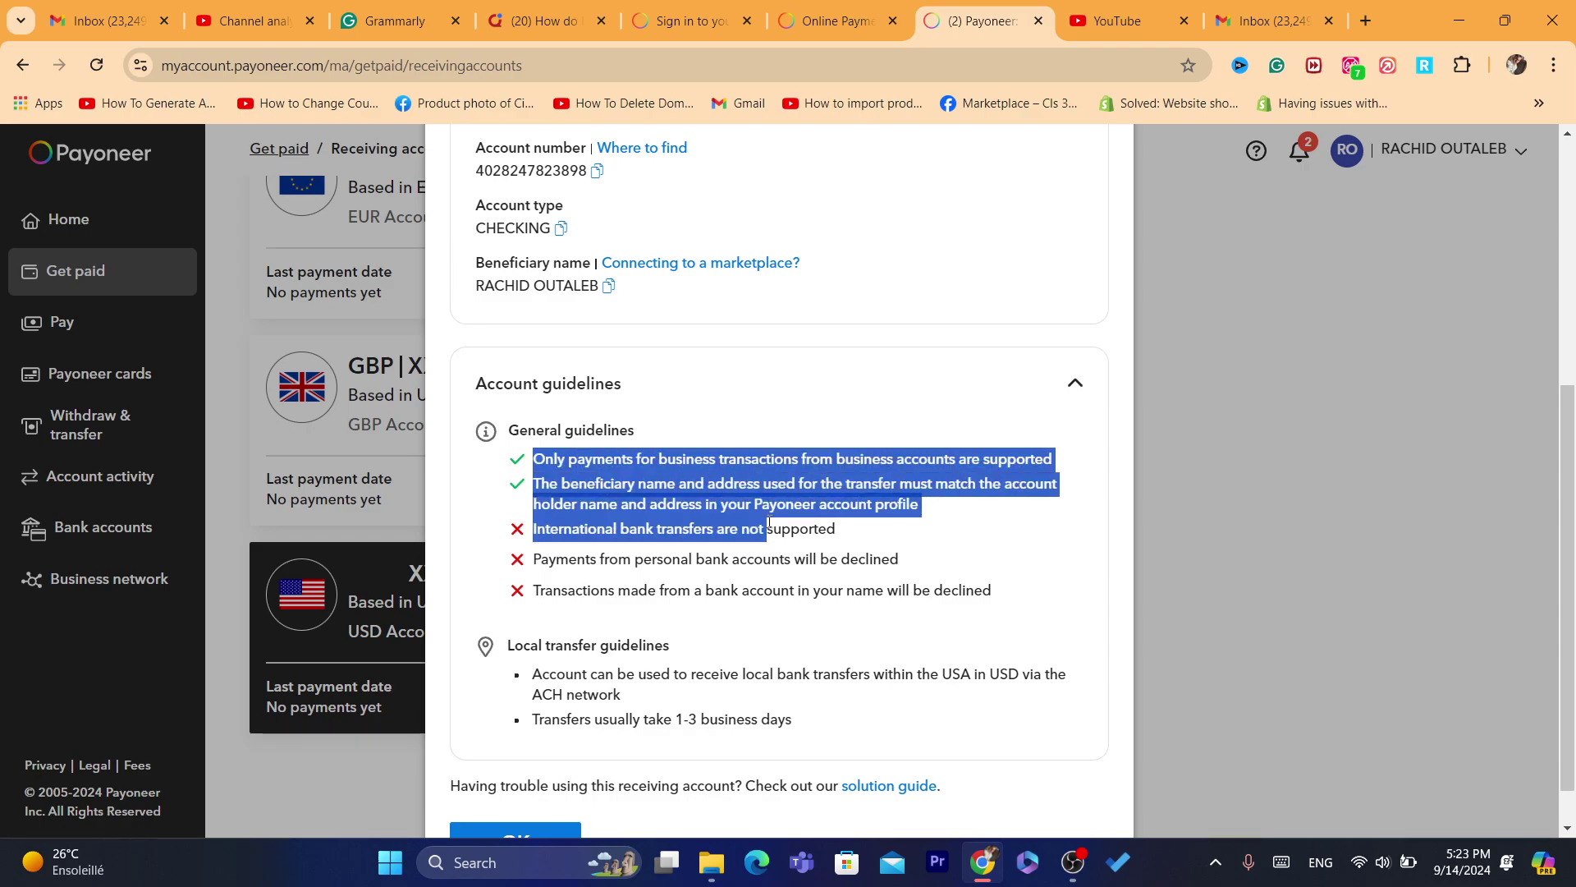
left_click(585, 479)
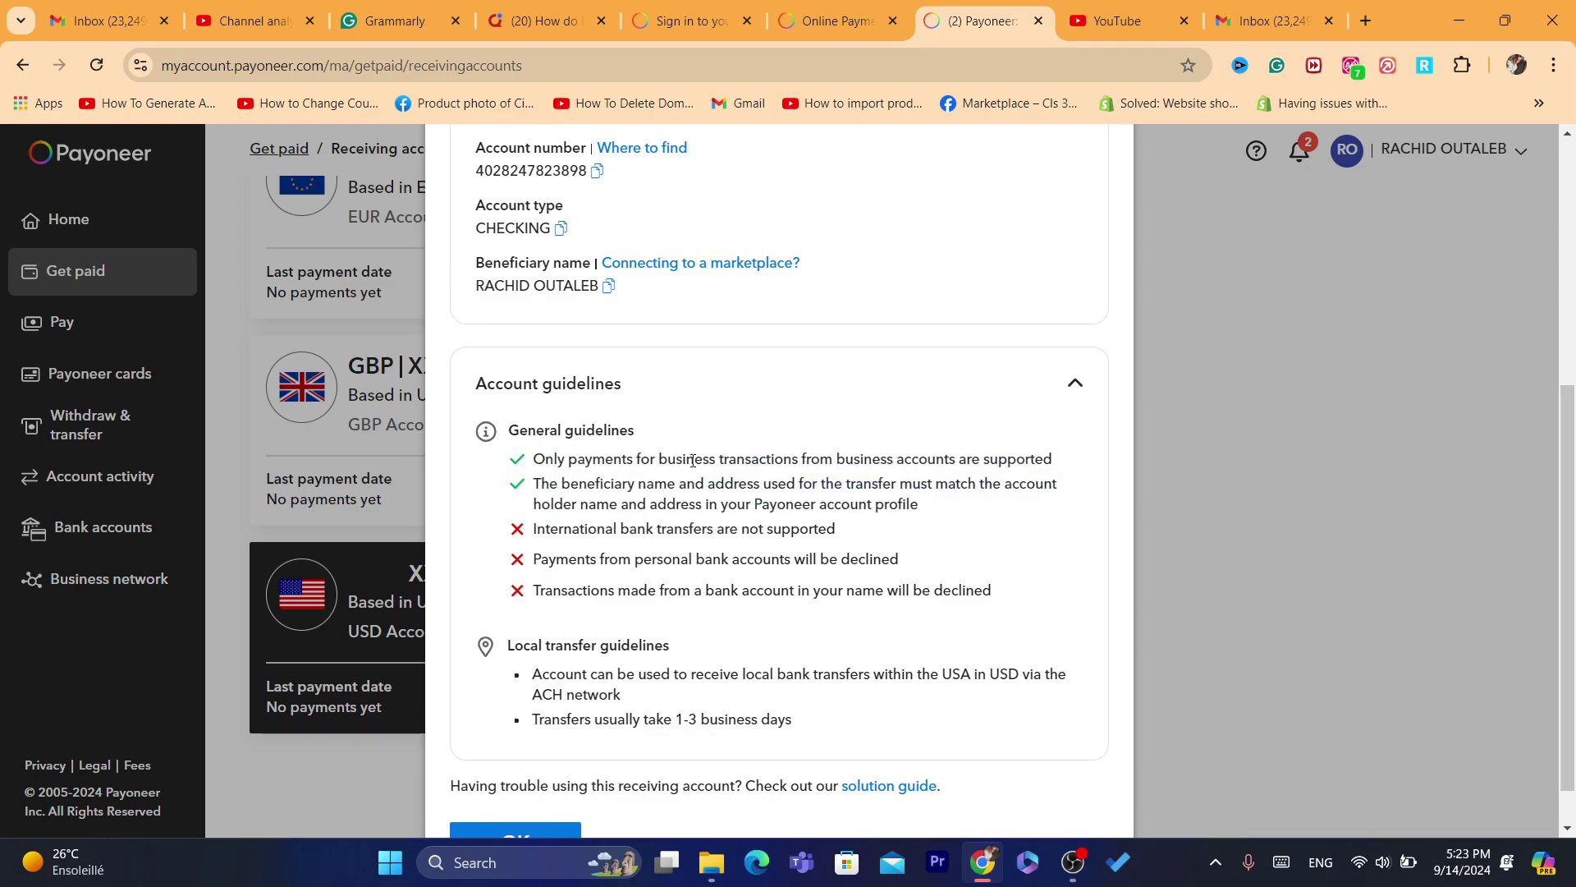
left_click_drag(695, 460, 1292, 574)
double_click(1016, 471)
- Examine the local transfer guideline on which bank transfers the USD account can receive
left_click_drag(1569, 581, 1569, 620)
left_click(673, 624)
left_click_drag(535, 624, 677, 668)
left_click(543, 626)
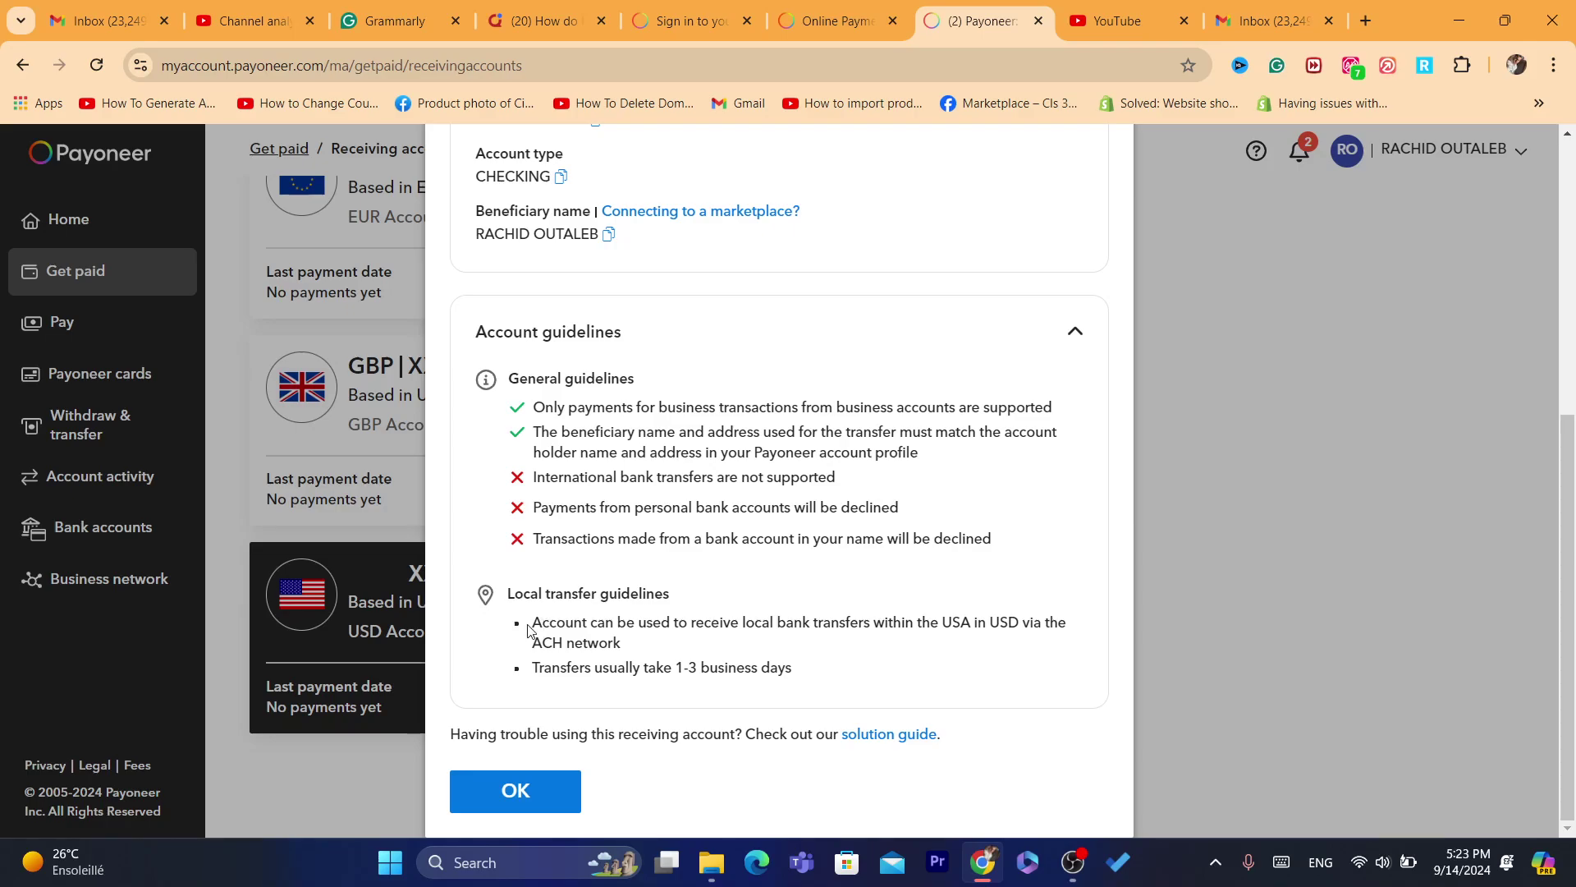
left_click_drag(534, 625, 677, 652)
left_click(680, 657)
left_click_drag(577, 624, 731, 650)
left_click(733, 651)
left_click_drag(560, 643, 577, 643)
left_click(607, 642)
- Read the usual transfer time for the USD account, and close its details
left_click_drag(542, 675, 719, 669)
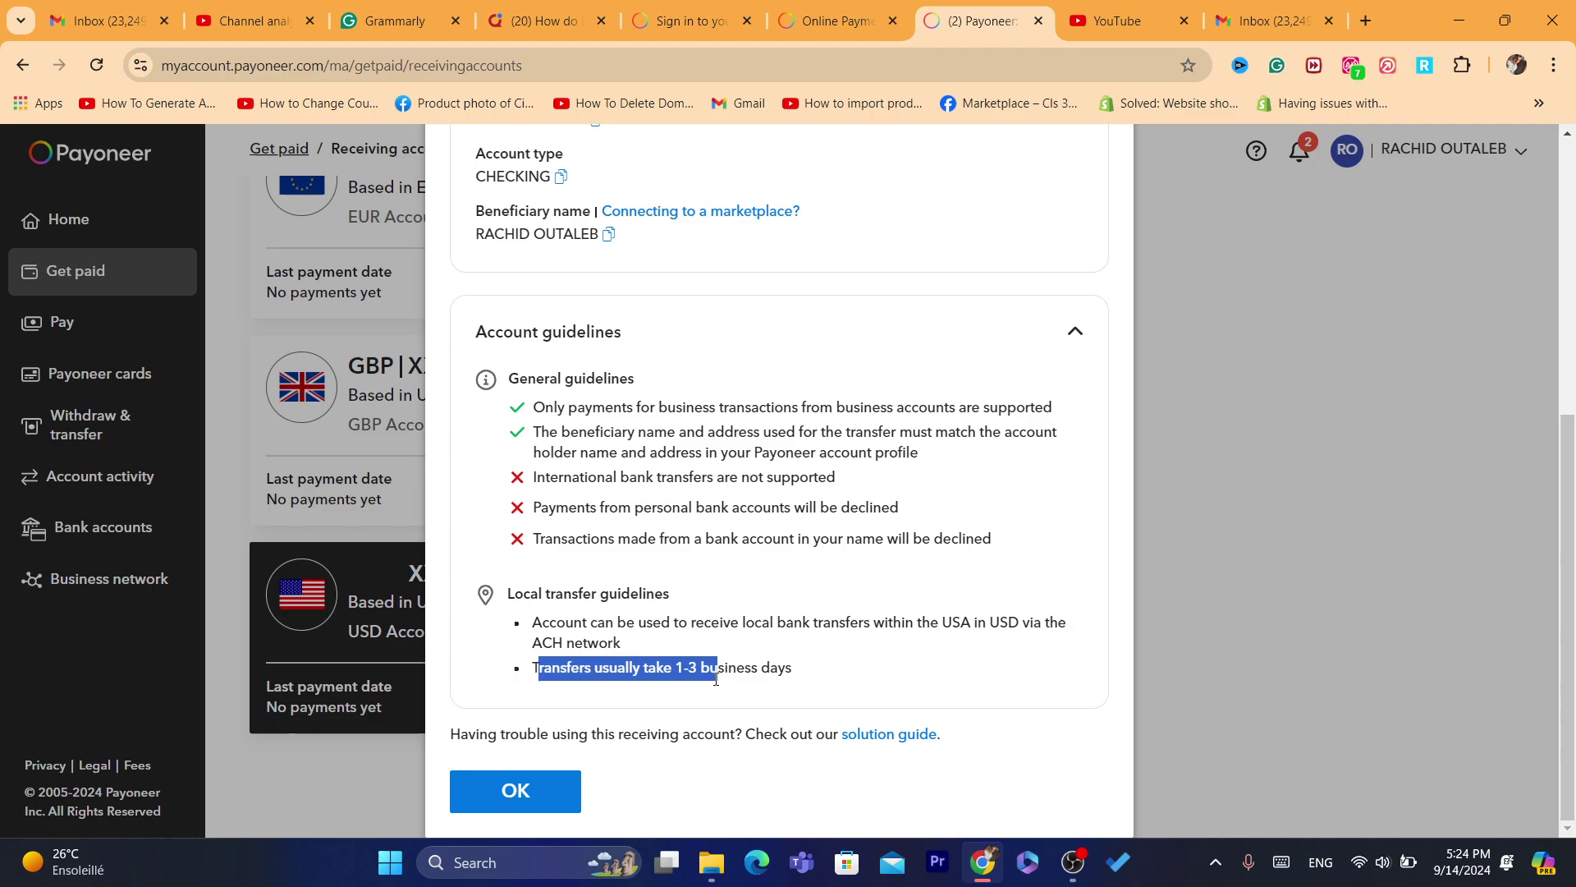
left_click(719, 669)
left_click_drag(1573, 606, 1282, 140)
left_click(1101, 182)
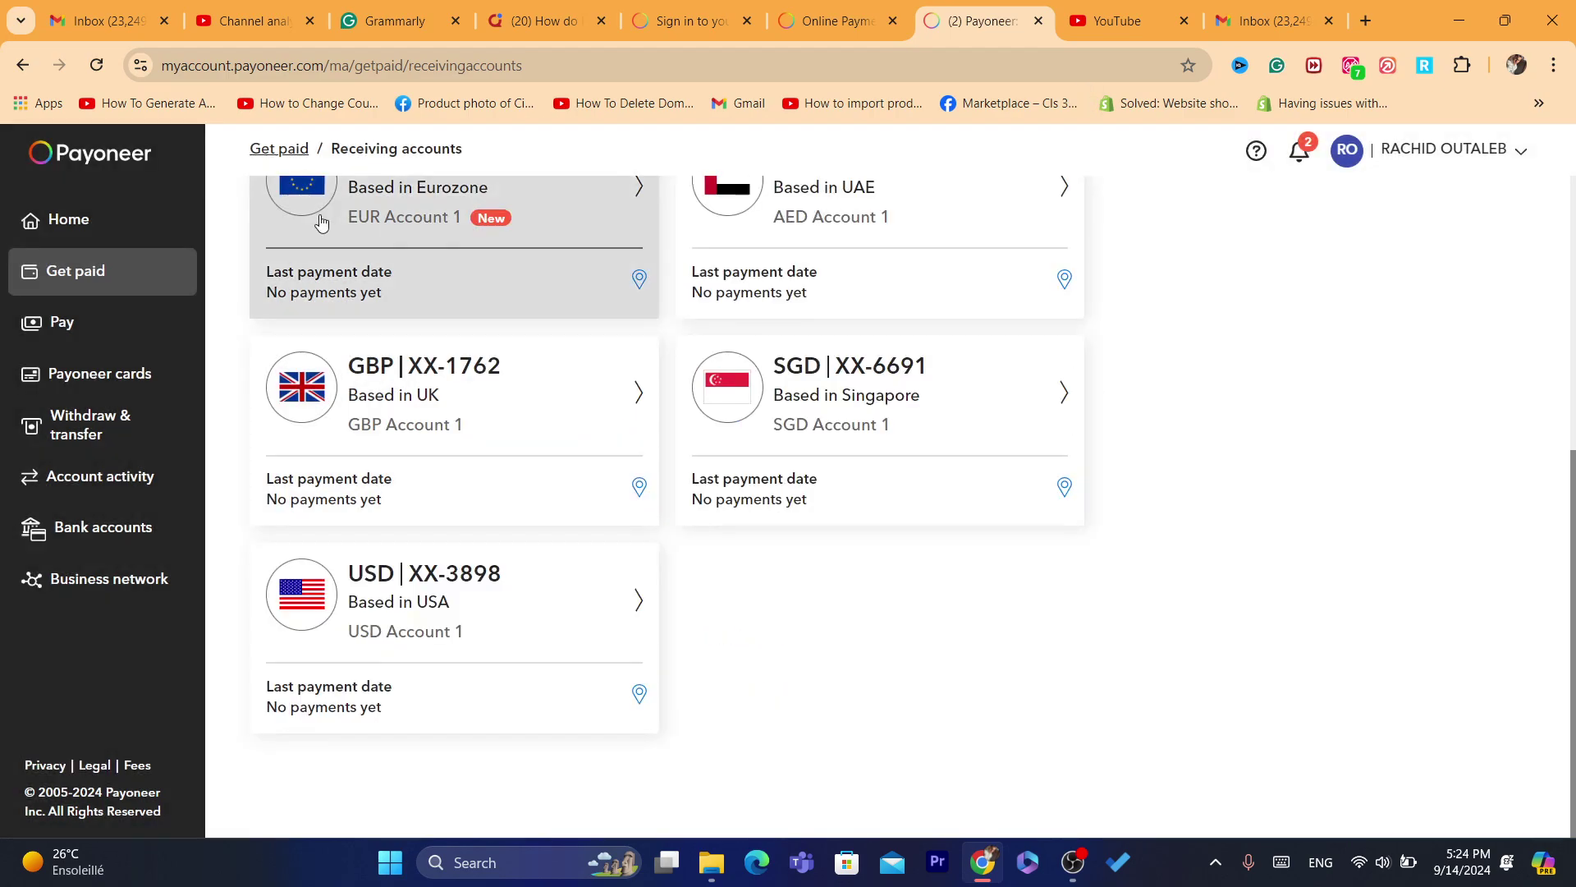
- Return to the home page and examine the Balances section and its total funds line
left_click(116, 219)
left_click(875, 66)
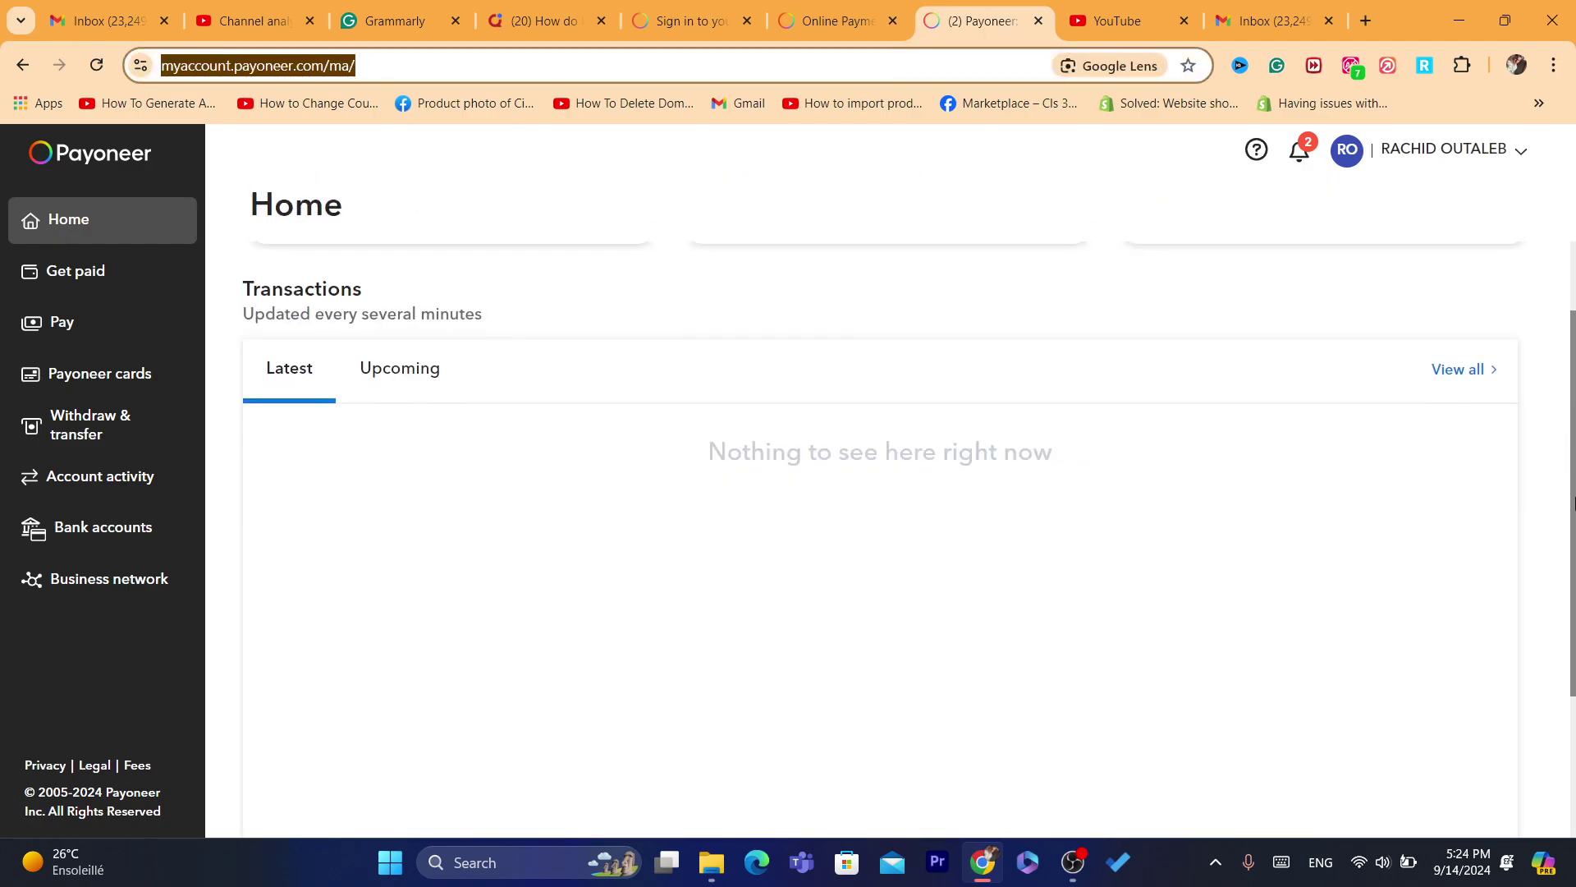
scroll(1491, 353, "up", 3)
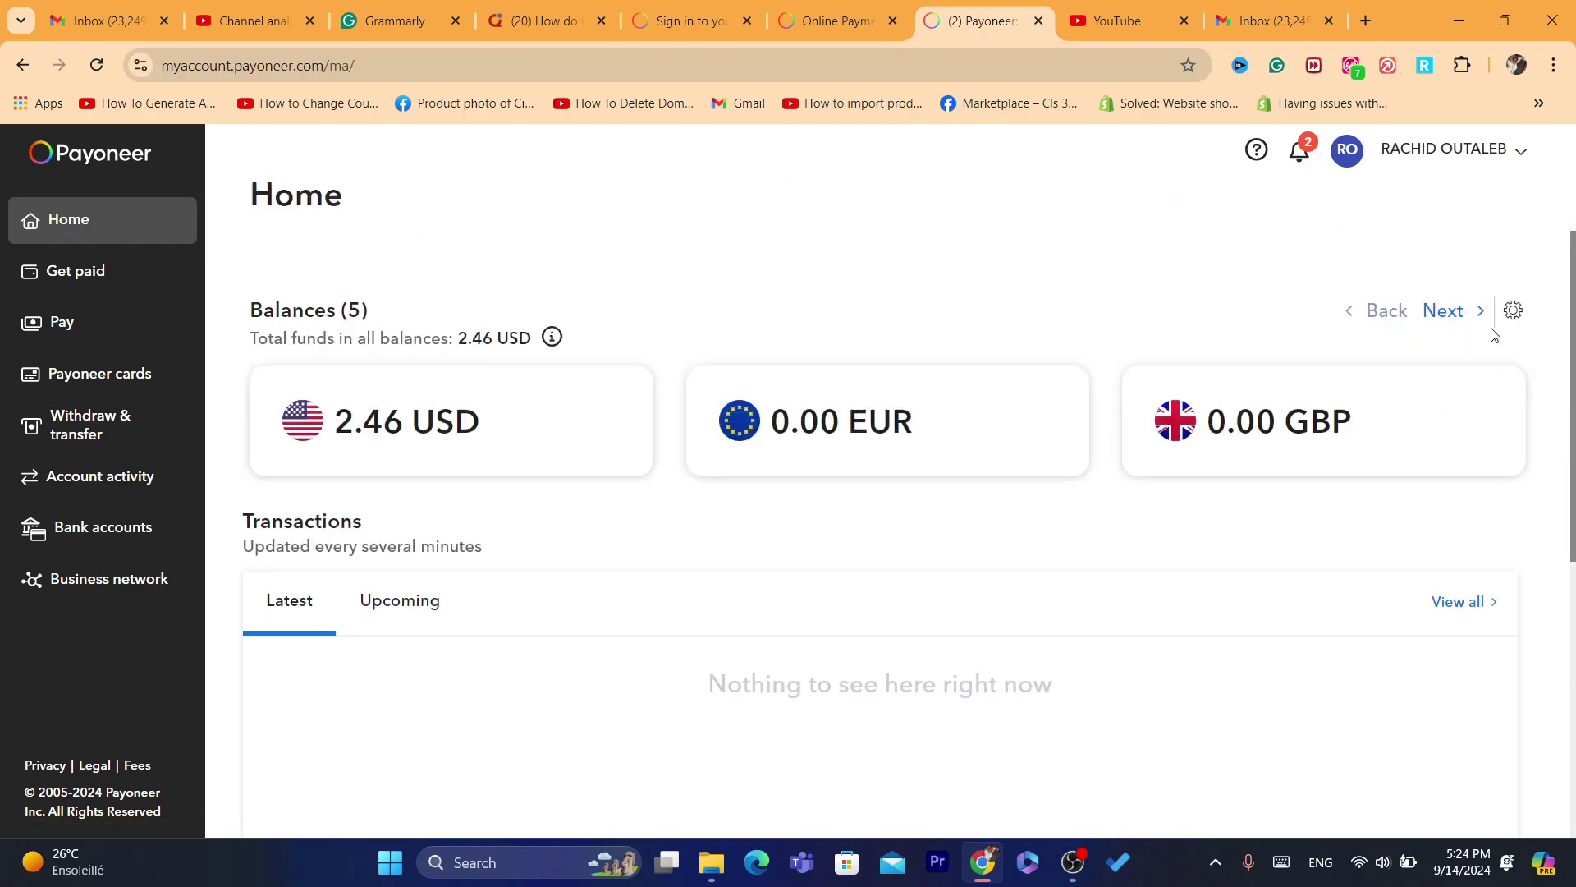
triple_click(447, 335)
left_click(371, 255)
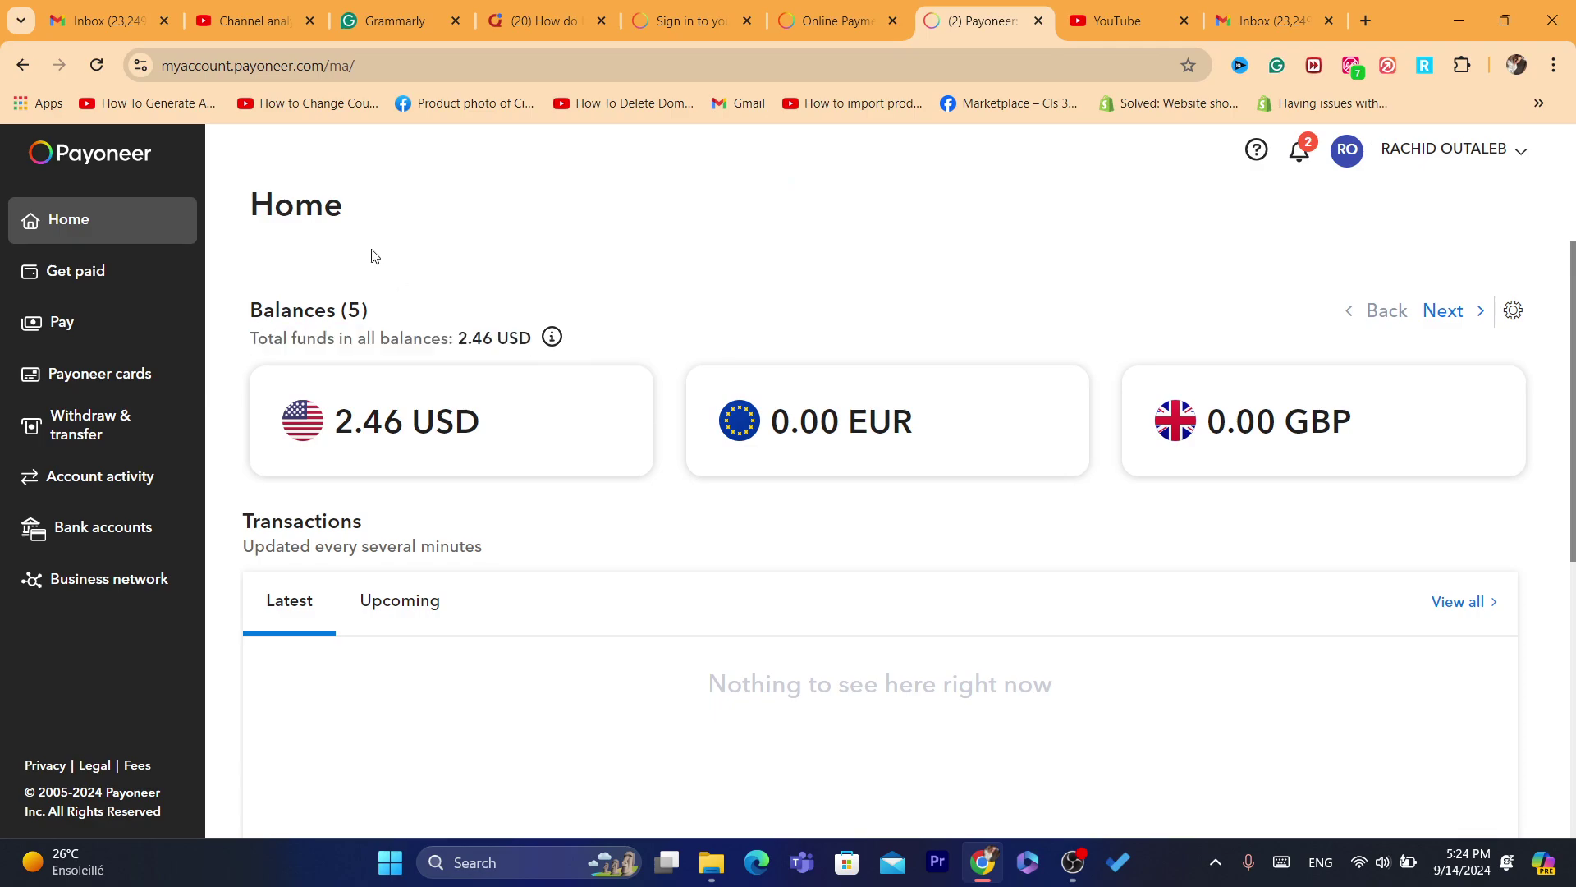
double_click(283, 204)
left_click(545, 288)
triple_click(429, 332)
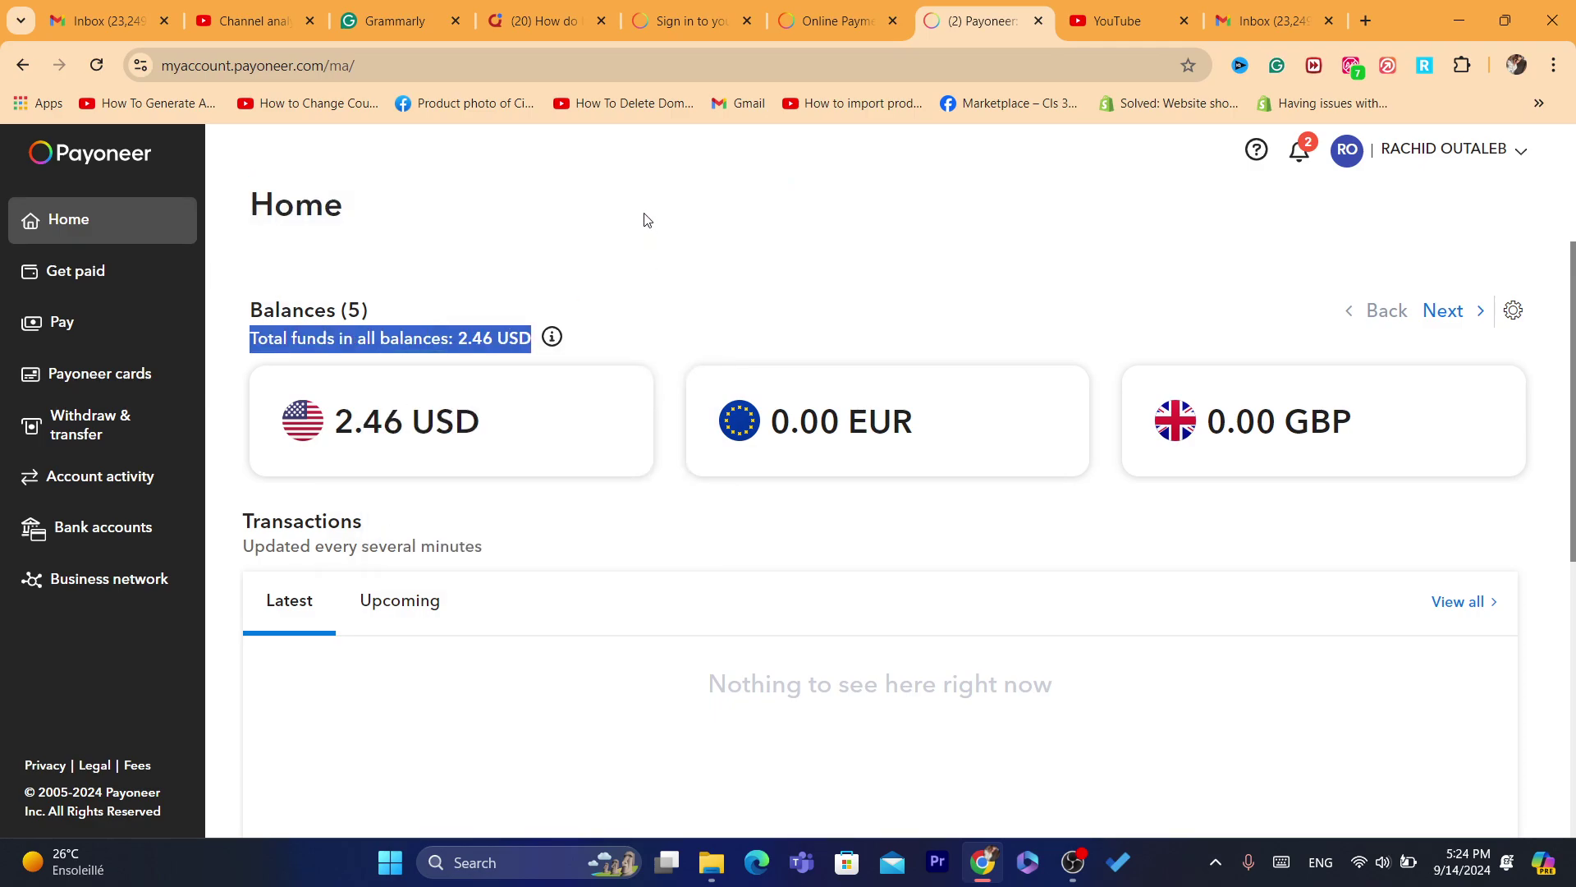
left_click(395, 309)
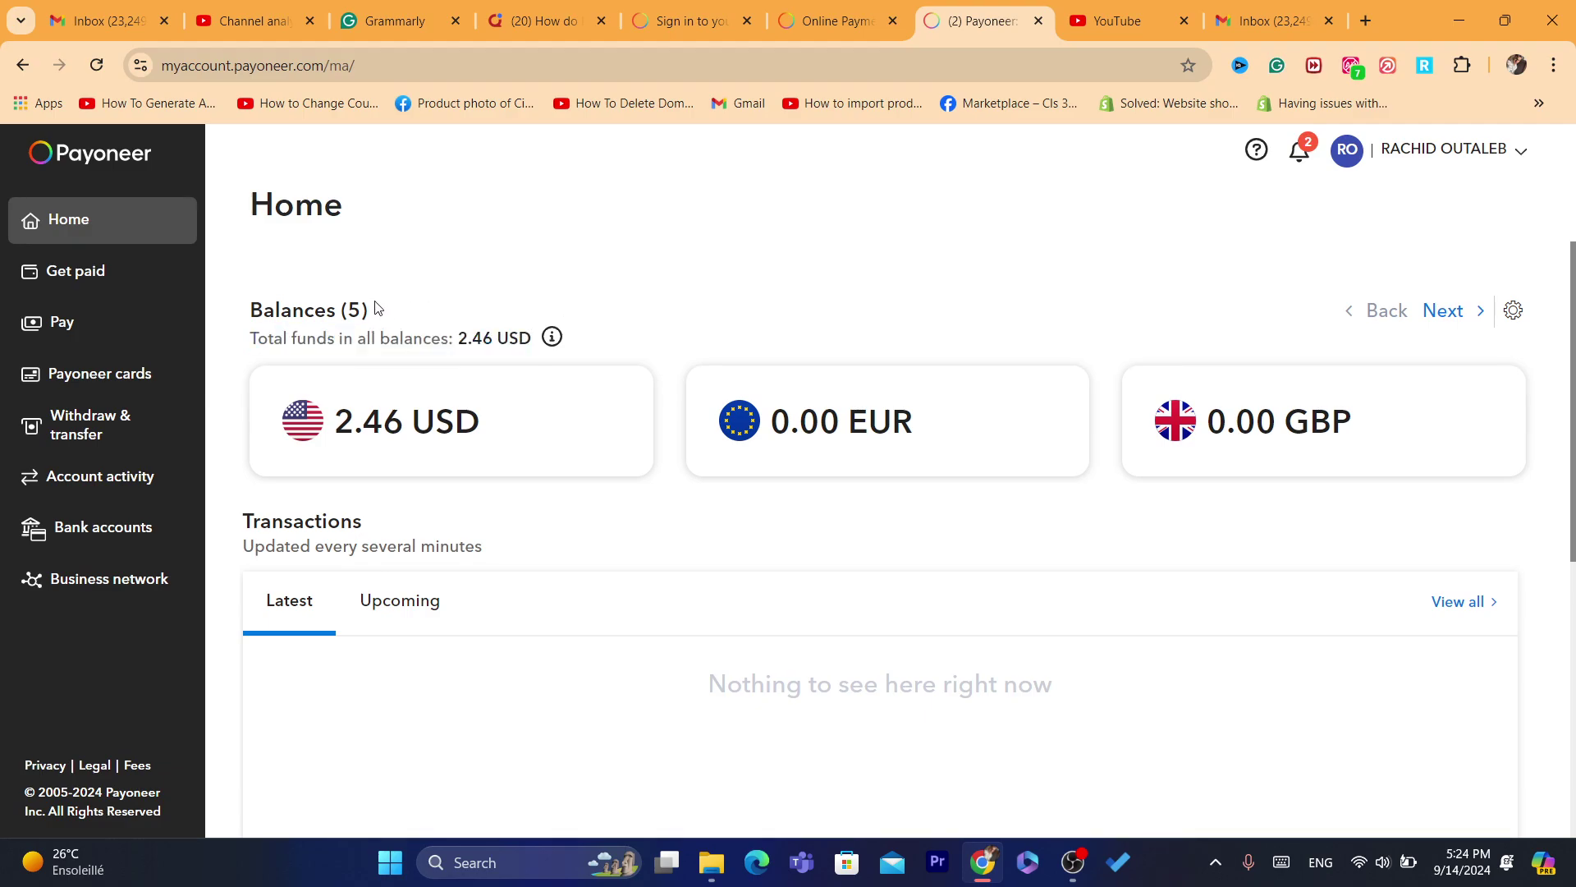
triple_click(378, 308)
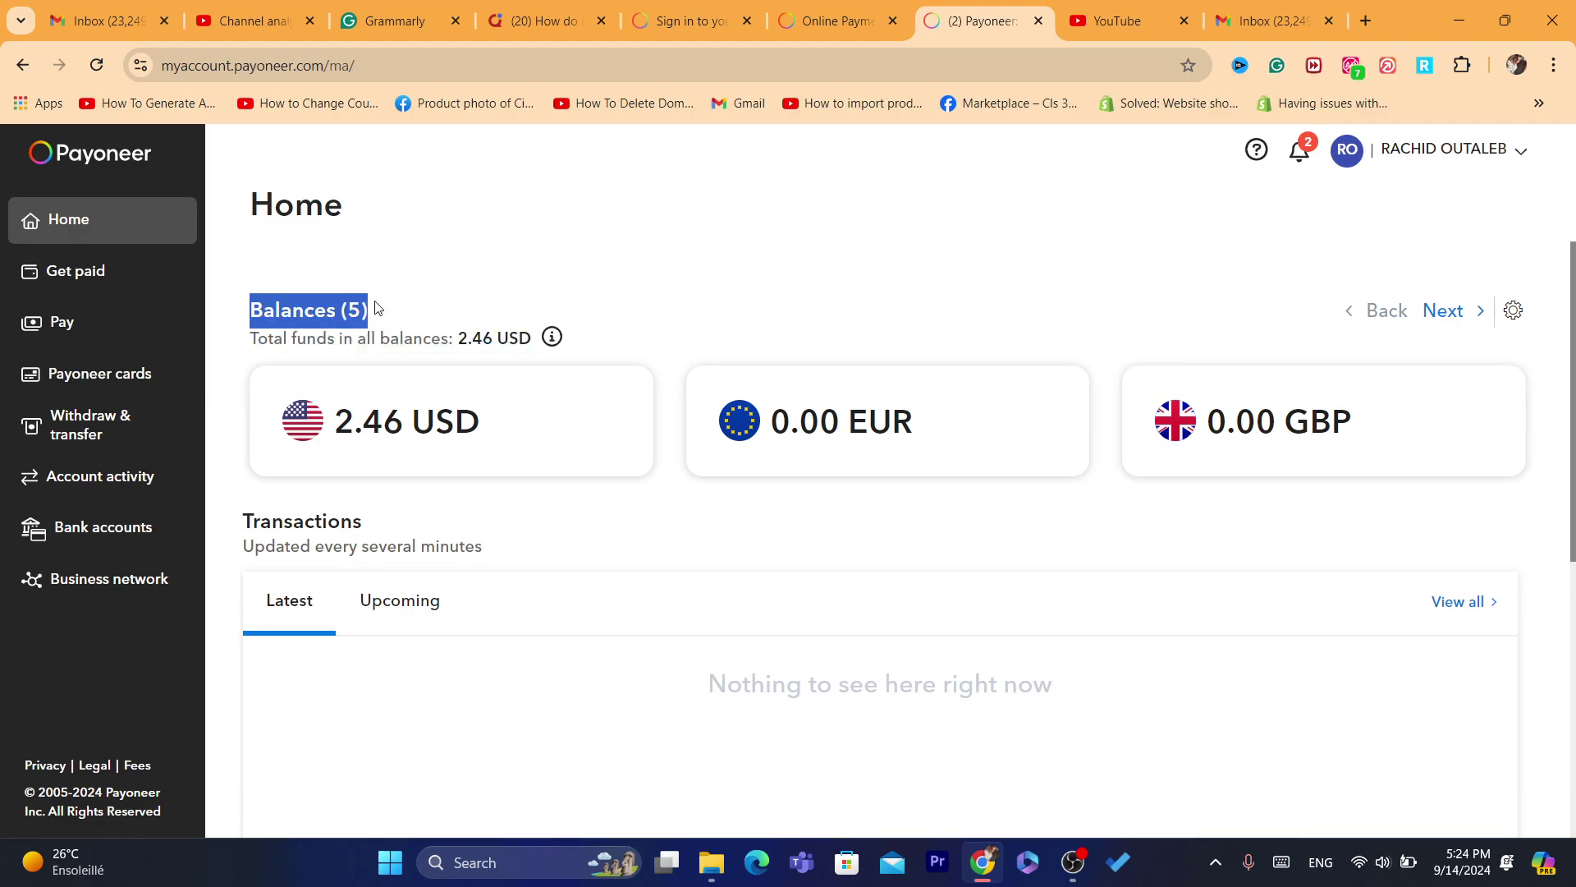
- Check the total funds across all balances on the home page
triple_click(383, 341)
left_click(736, 335)
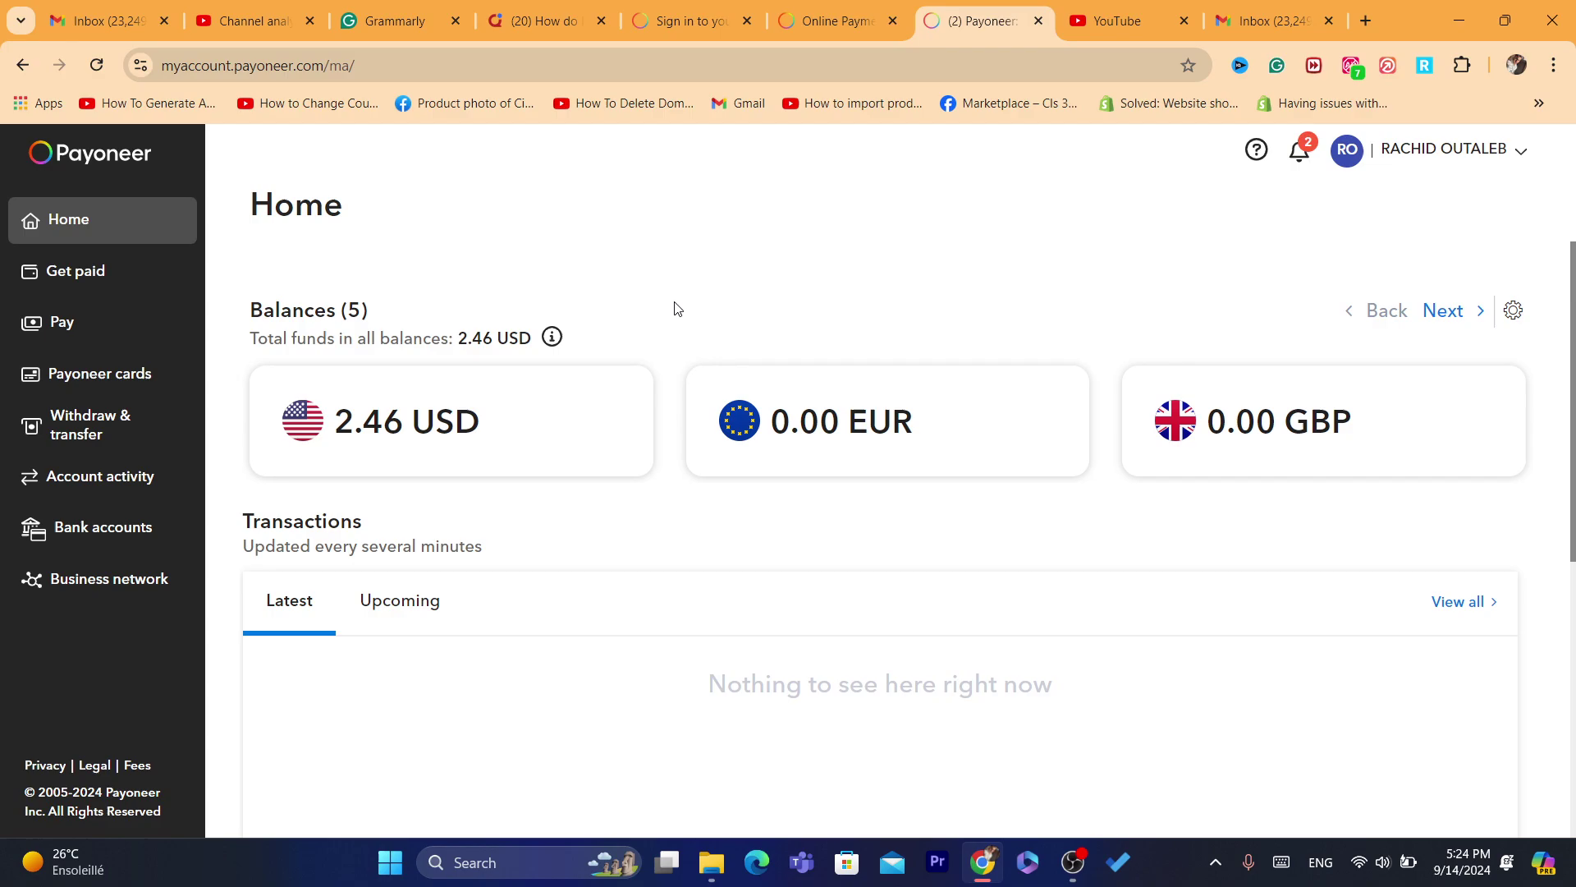
triple_click(354, 343)
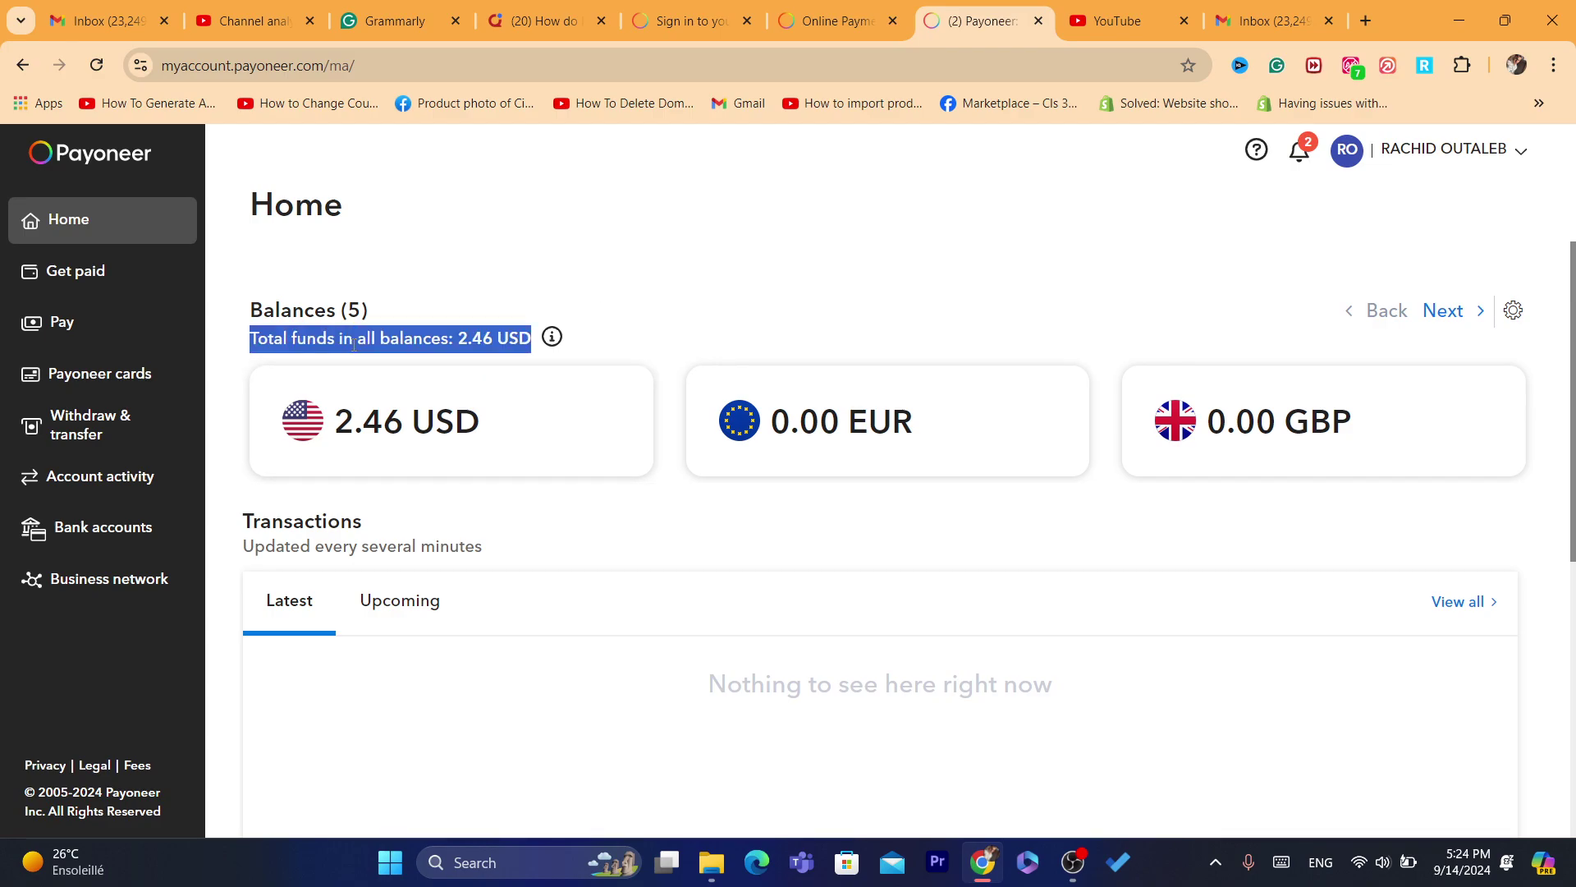
left_click(675, 332)
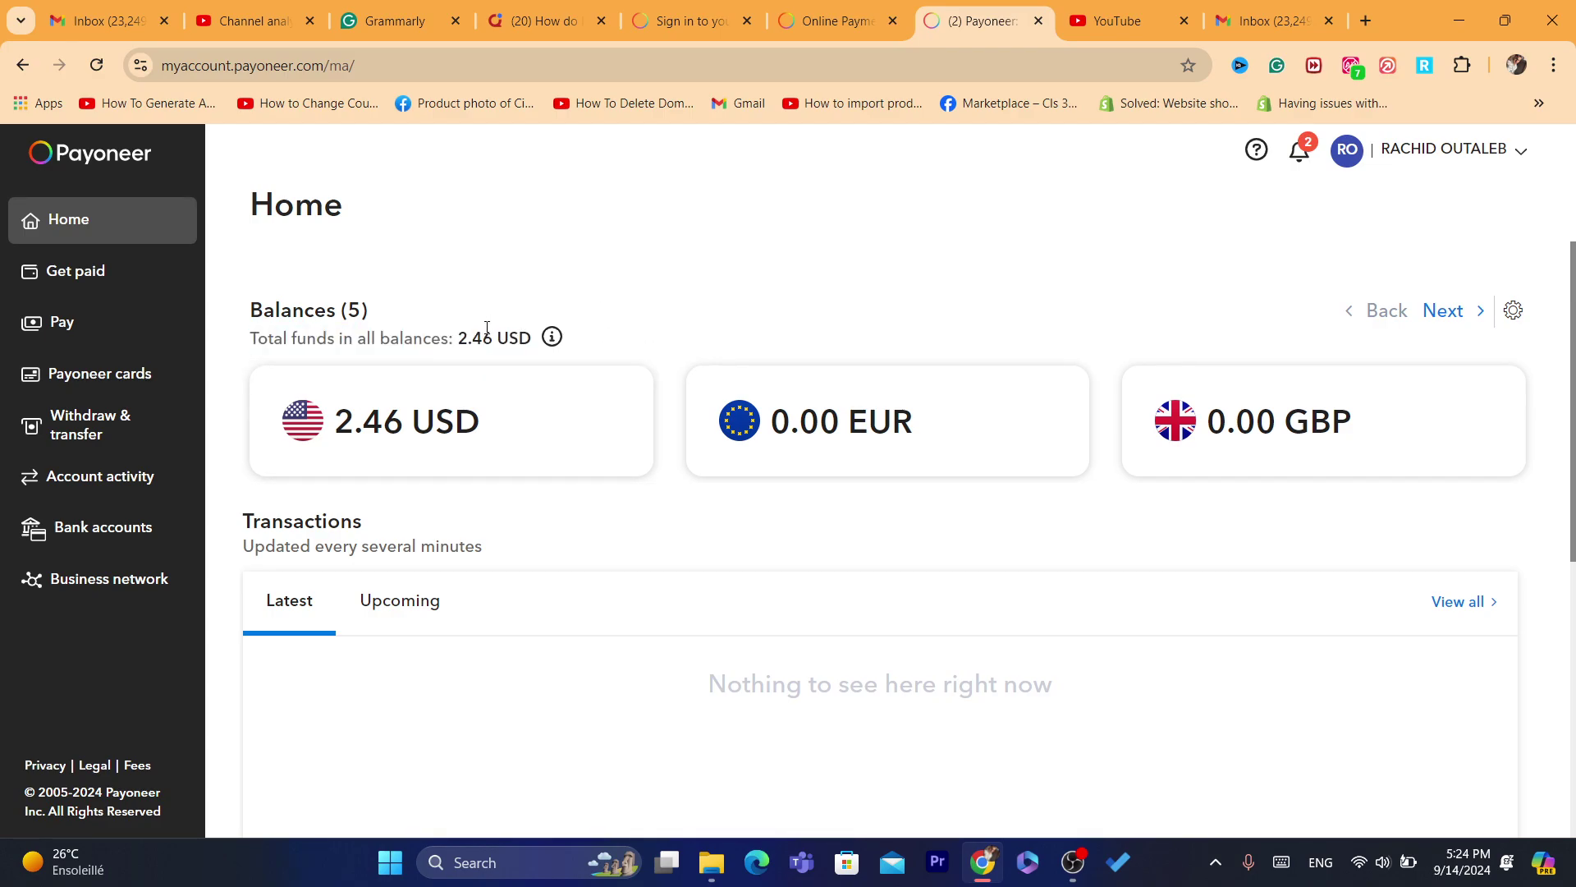
triple_click(405, 343)
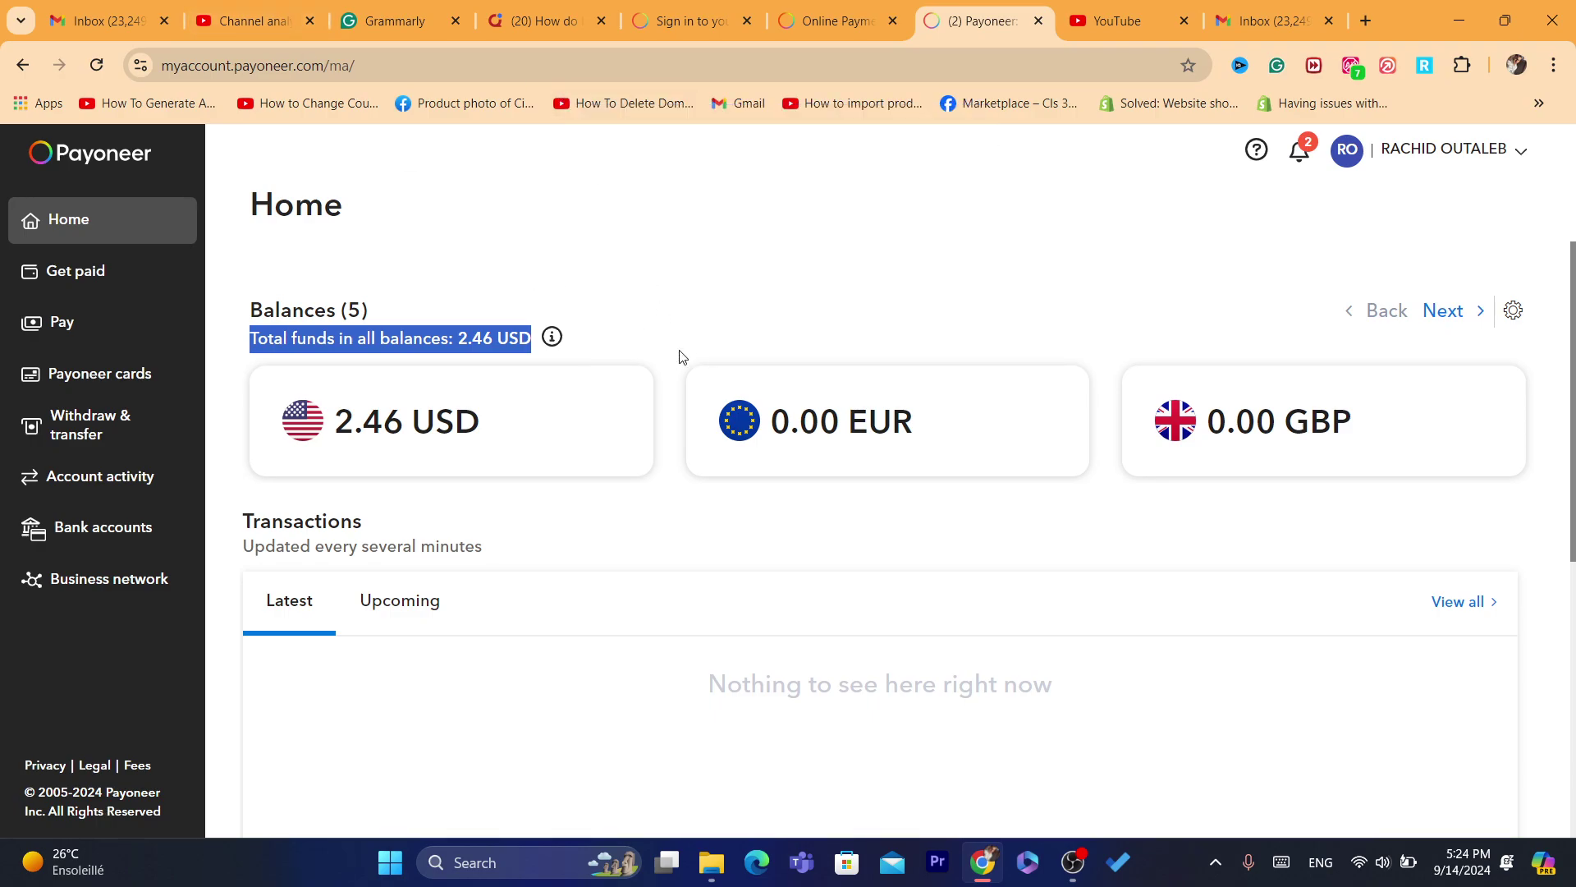
left_click(853, 297)
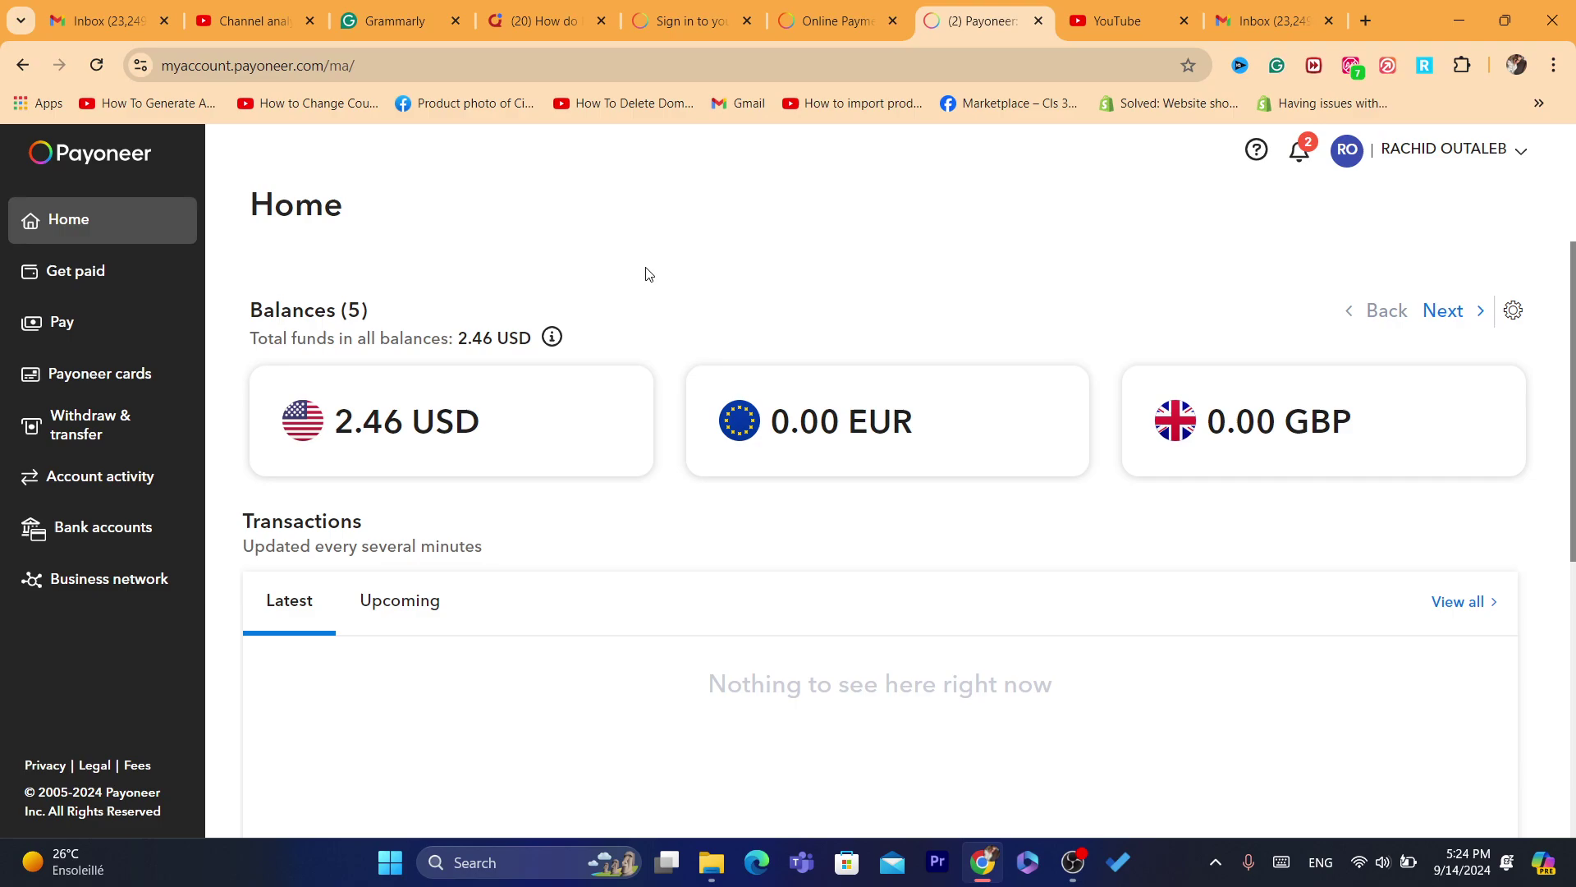
left_click_drag(306, 305, 192, 271)
left_click(192, 274)
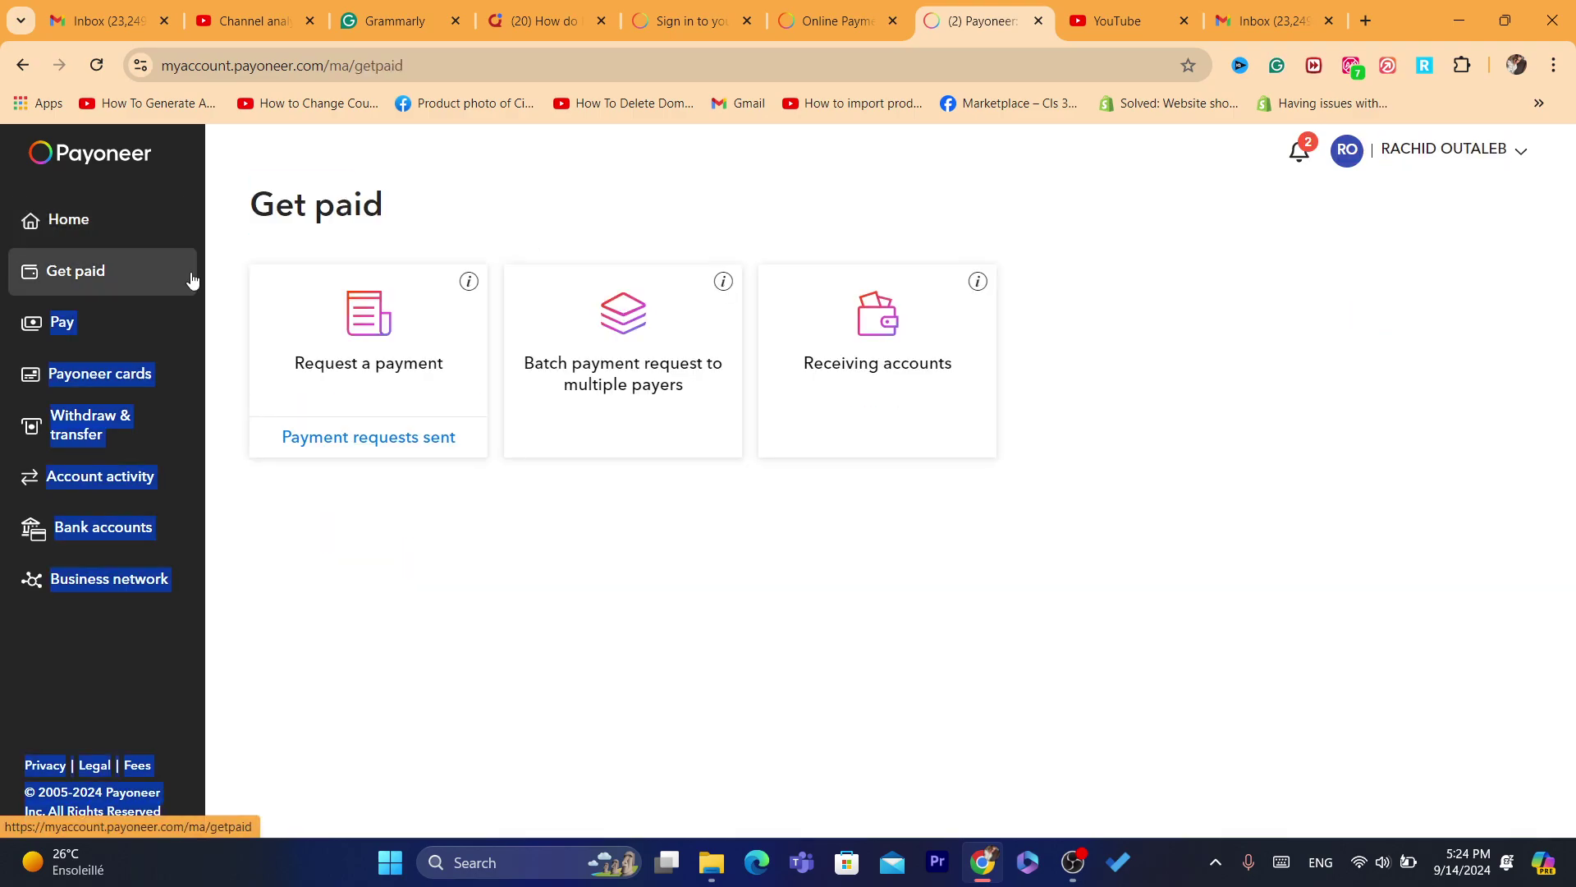
left_click(31, 218)
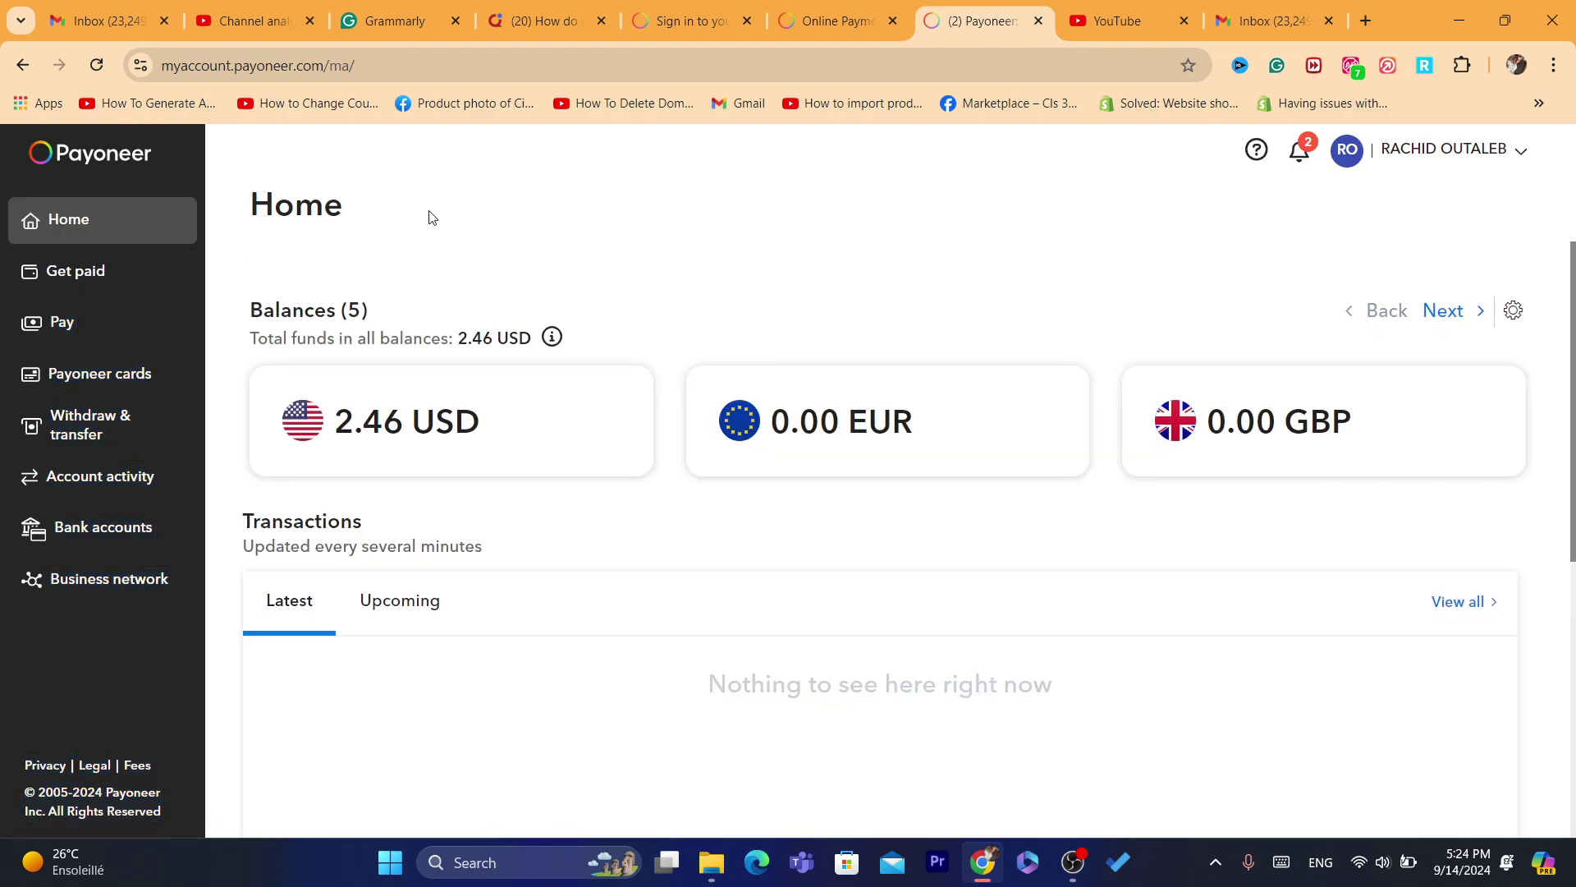
- Review the Balances heading together with the total funds line beneath it
triple_click(486, 344)
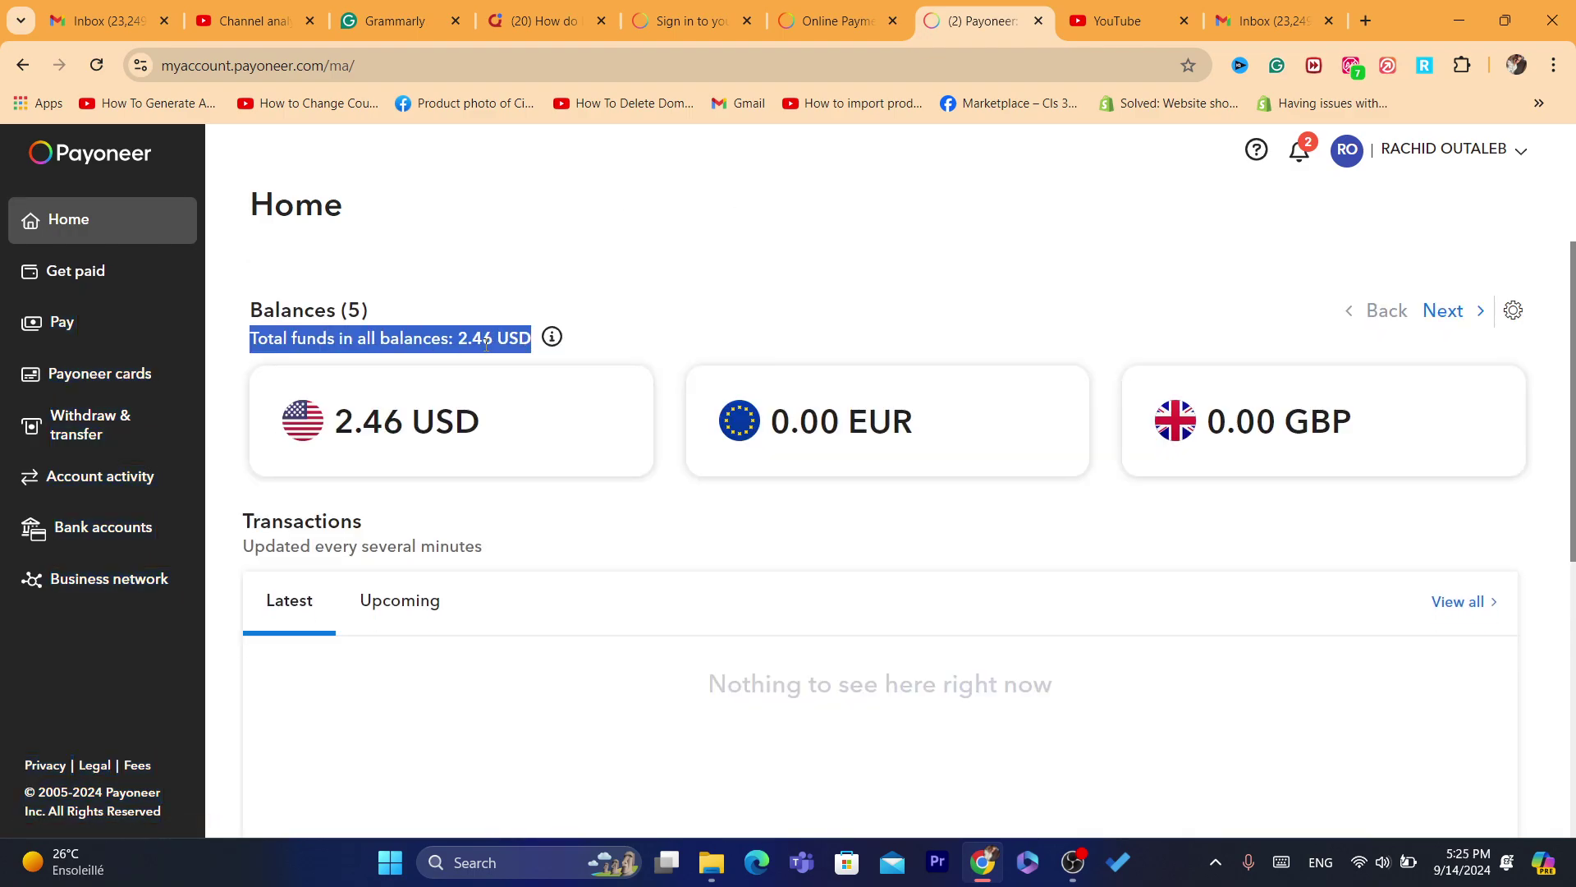
left_click_drag(1363, 310, 246, 305)
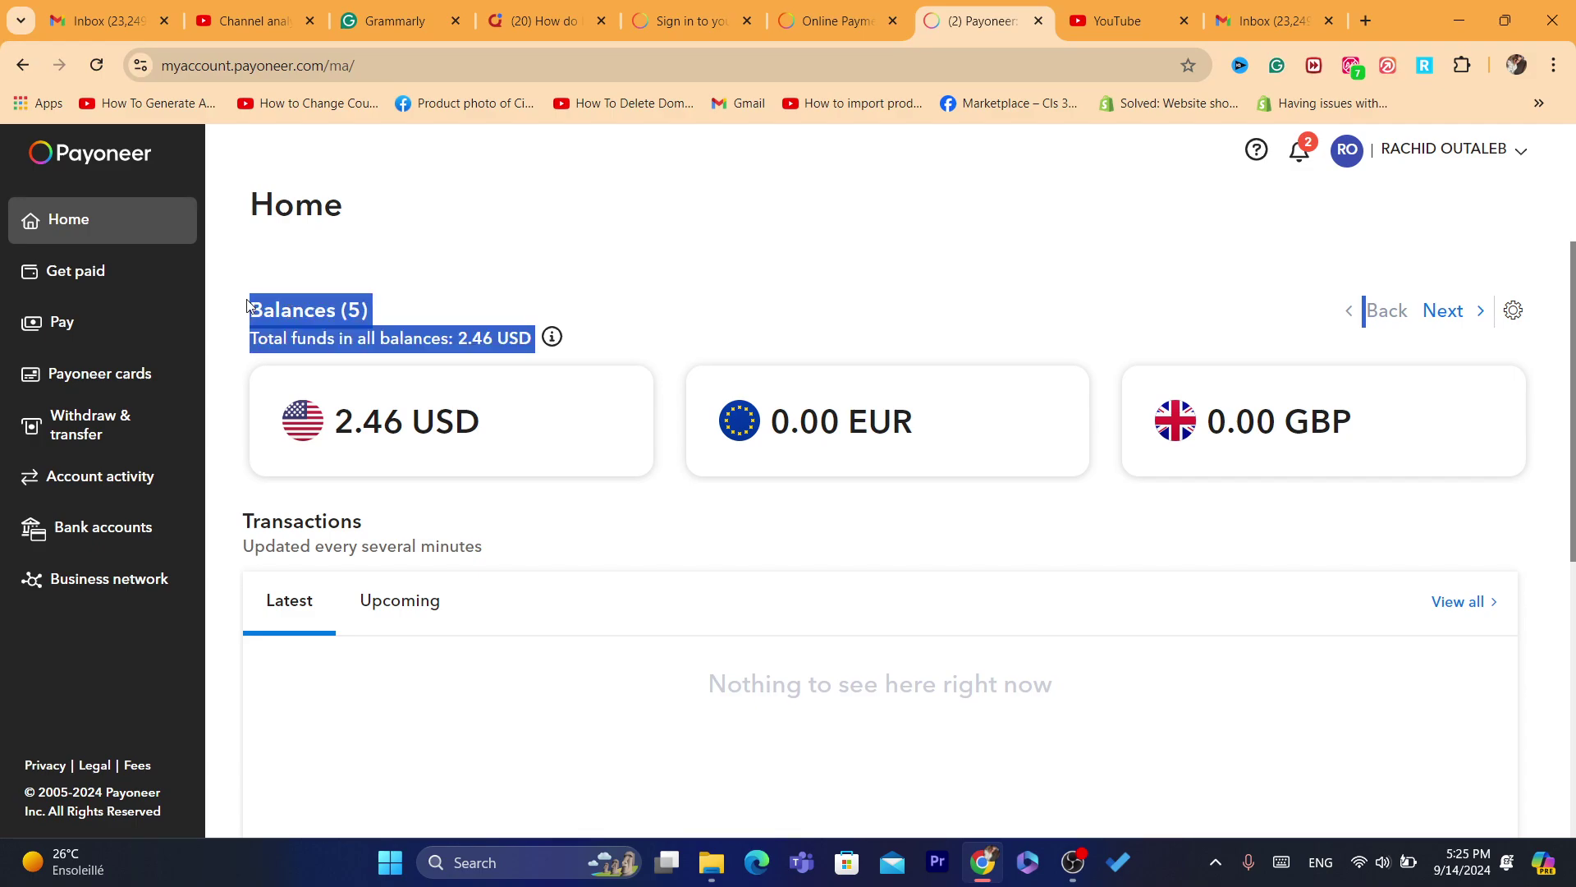
left_click(895, 324)
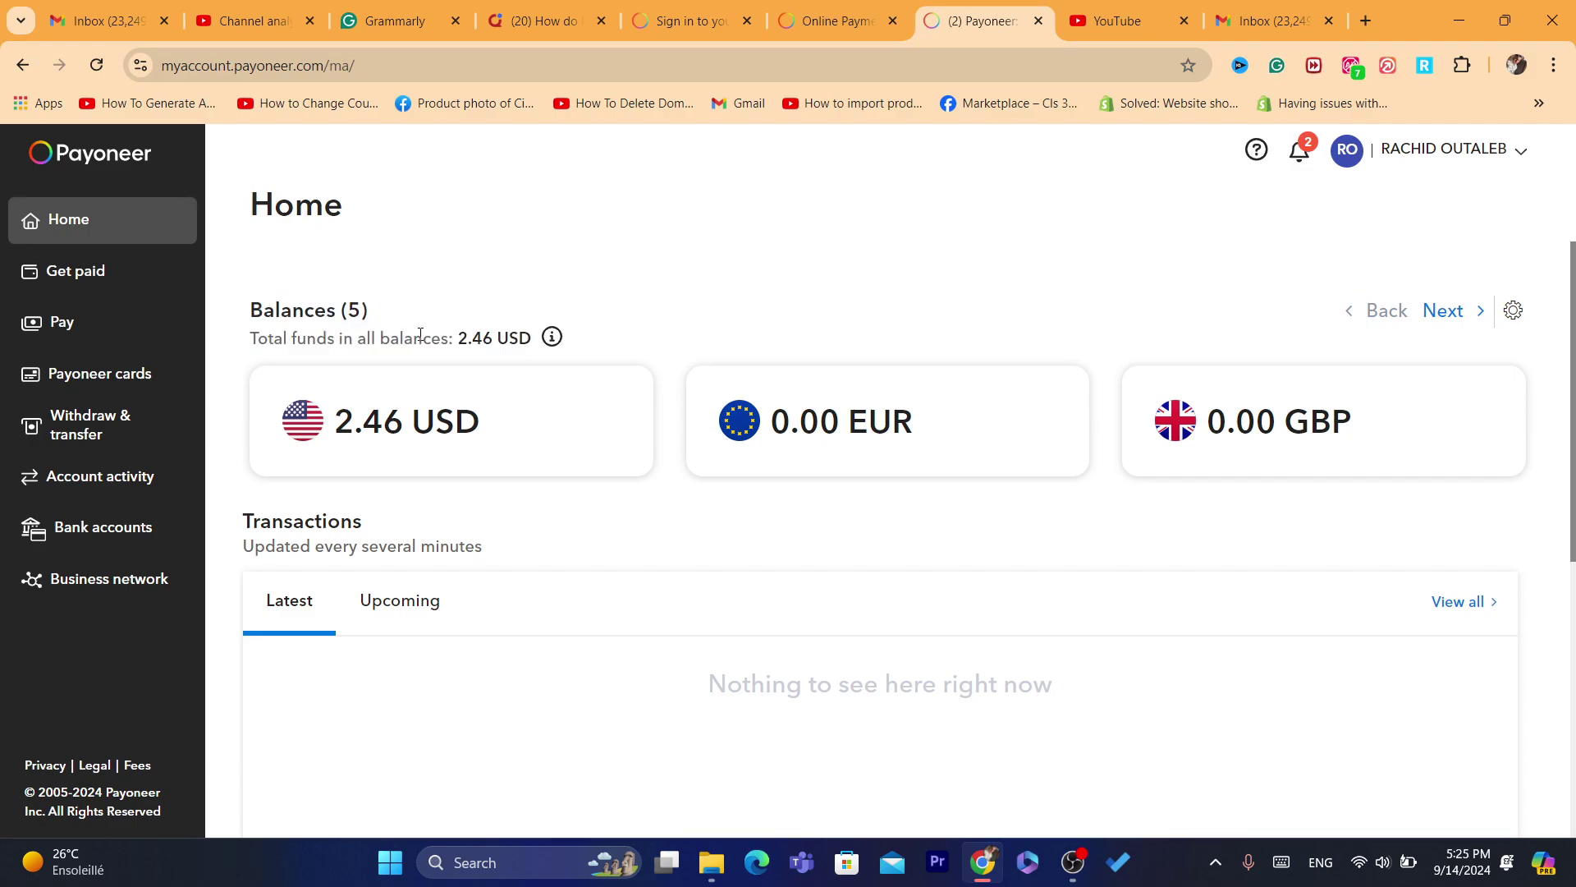
left_click_drag(246, 306, 619, 334)
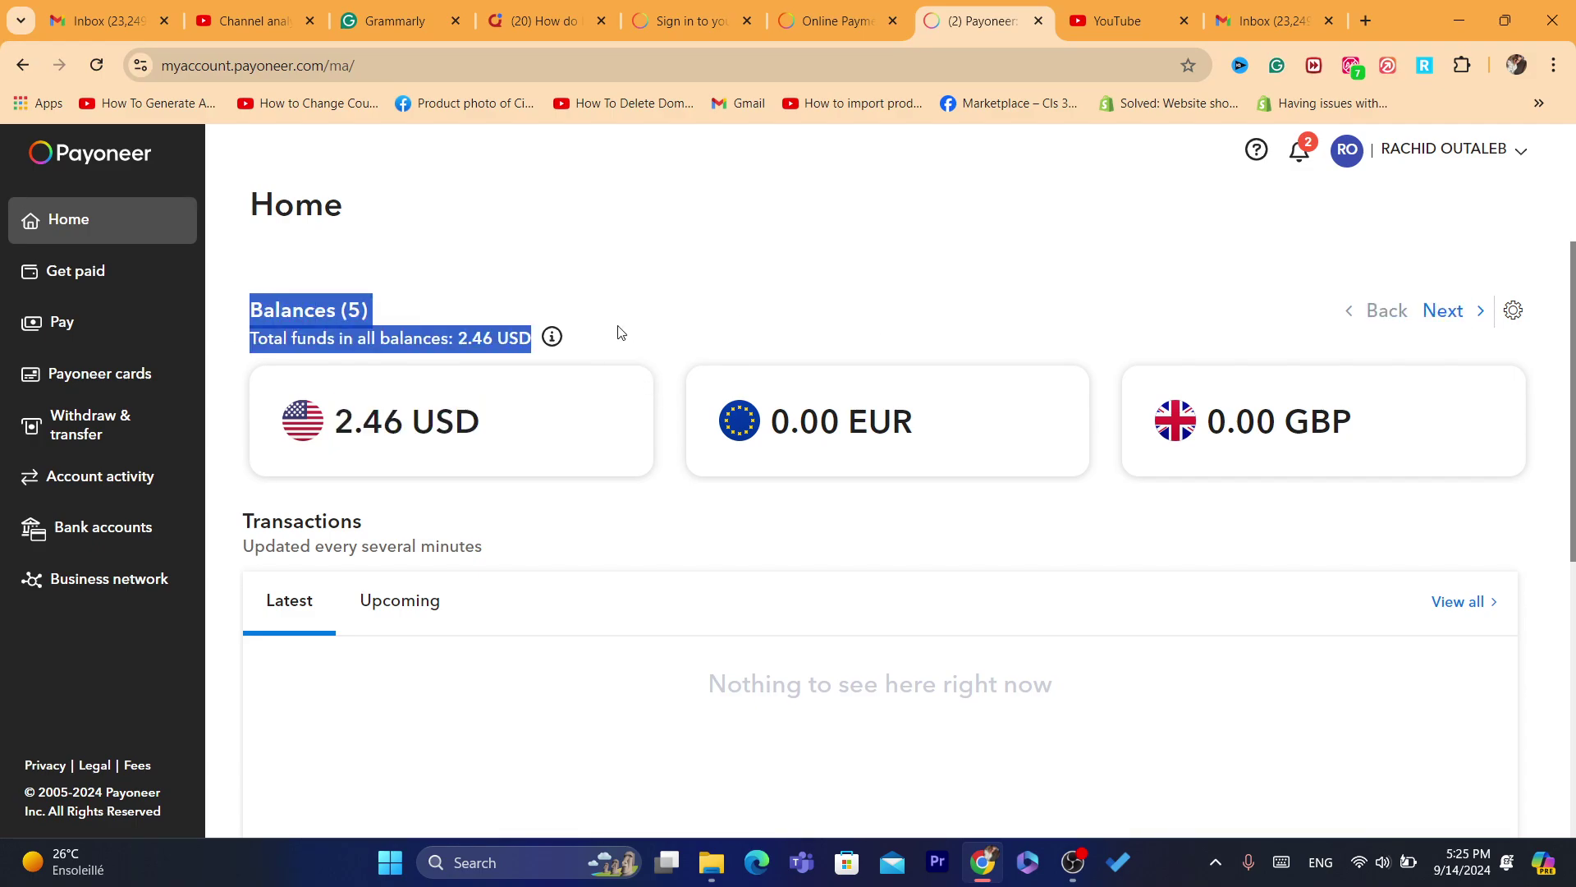
left_click(620, 333)
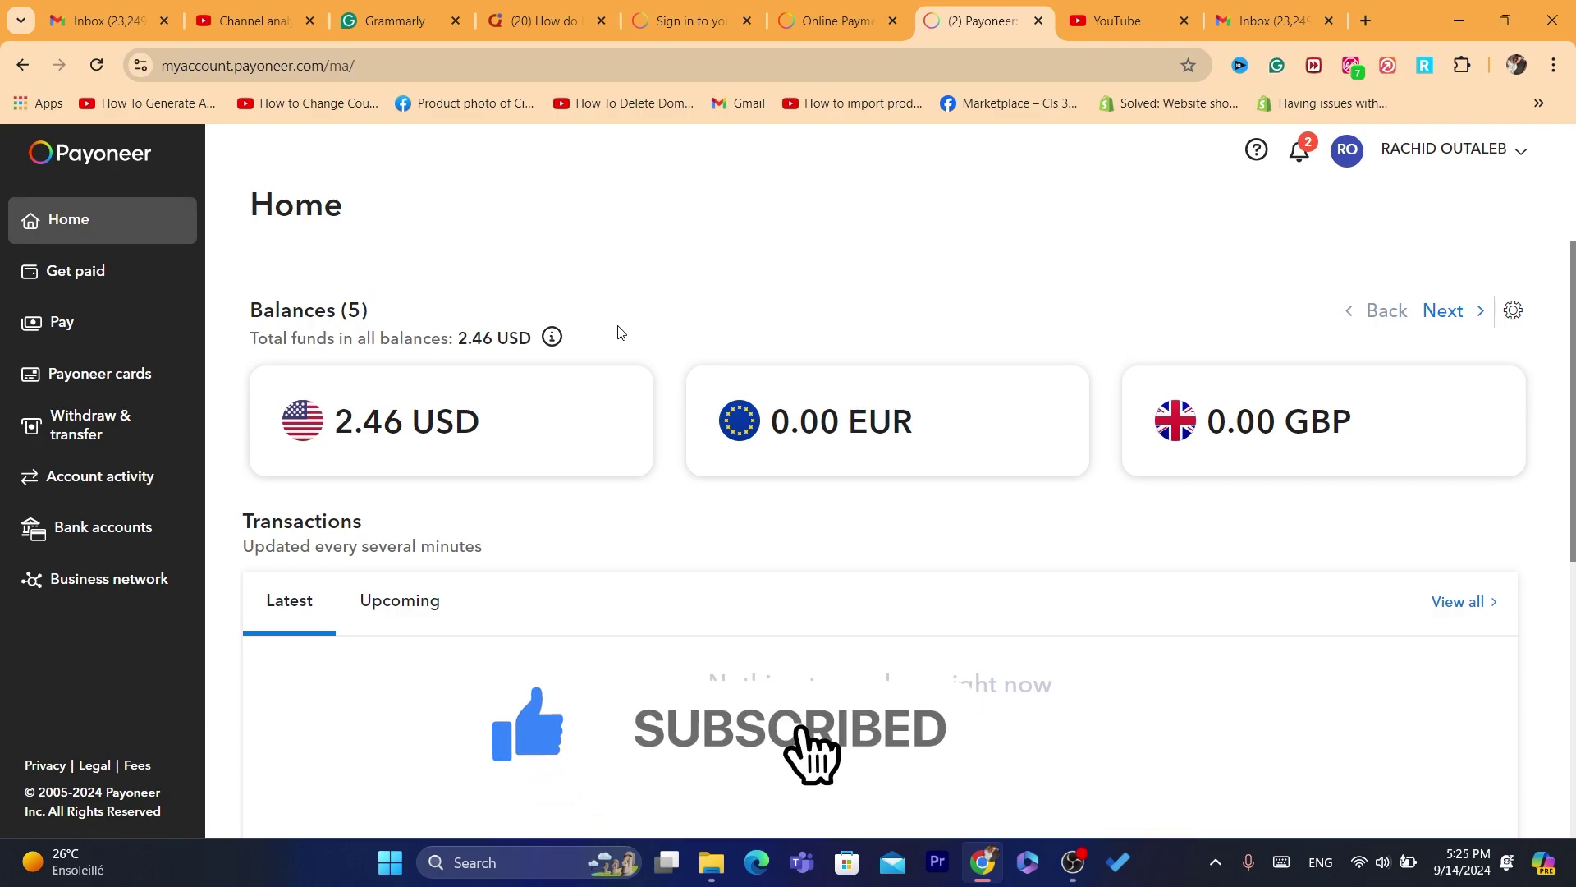
left_click_drag(620, 332, 231, 302)
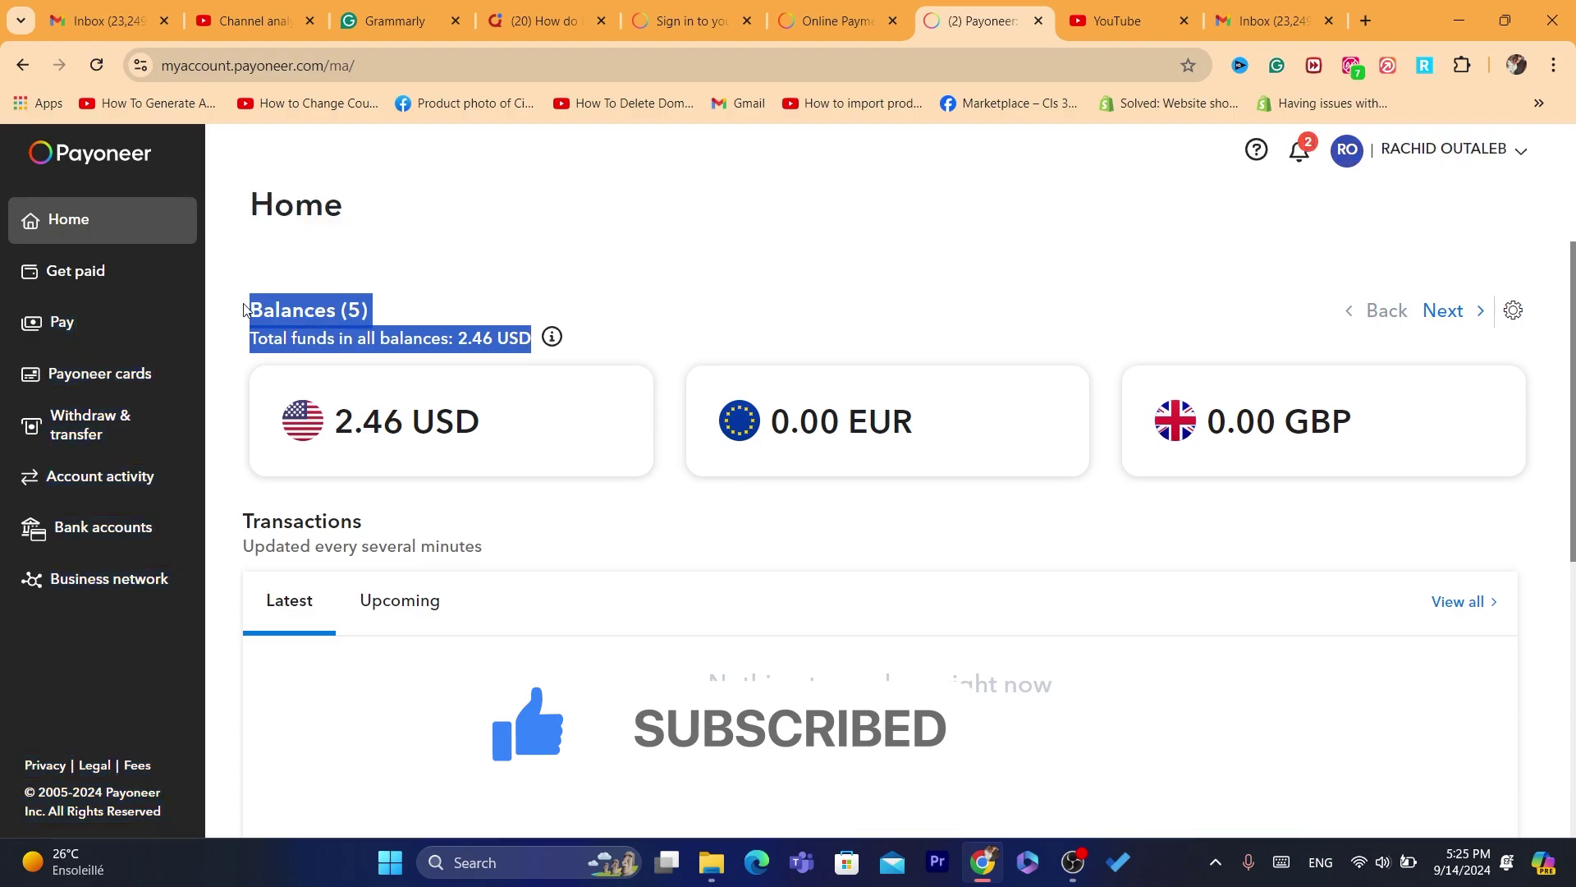